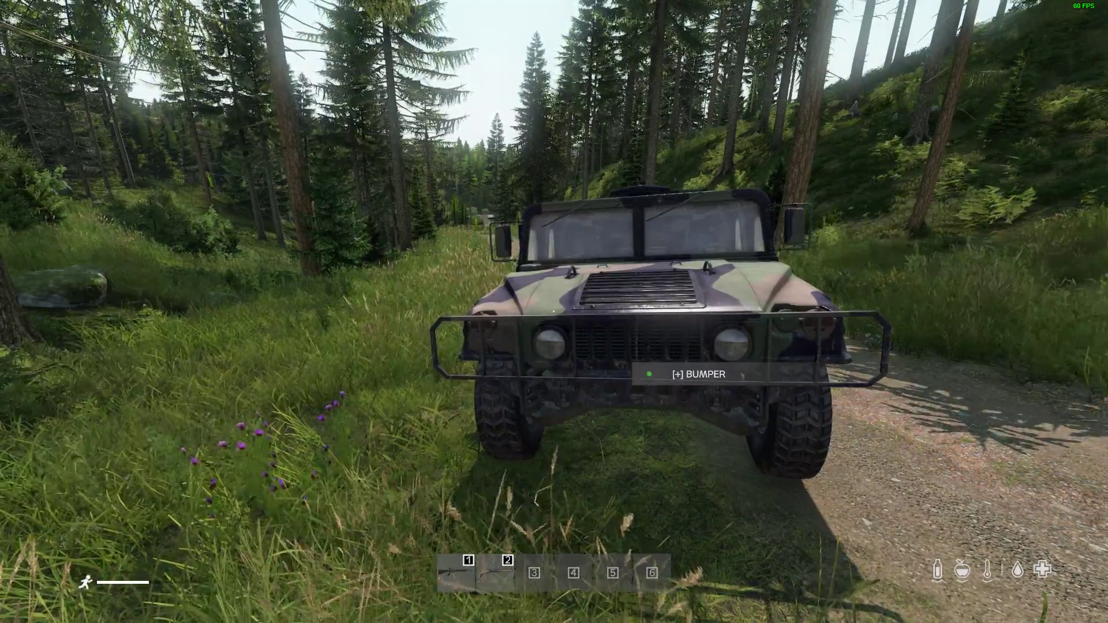
Open the Humvee's trunk and confirm its cargo inventory is empty at 0/300
{"action": "key", "text": "a"}
{"action": "key", "text": "d"}
{"action": "key", "text": "d"}
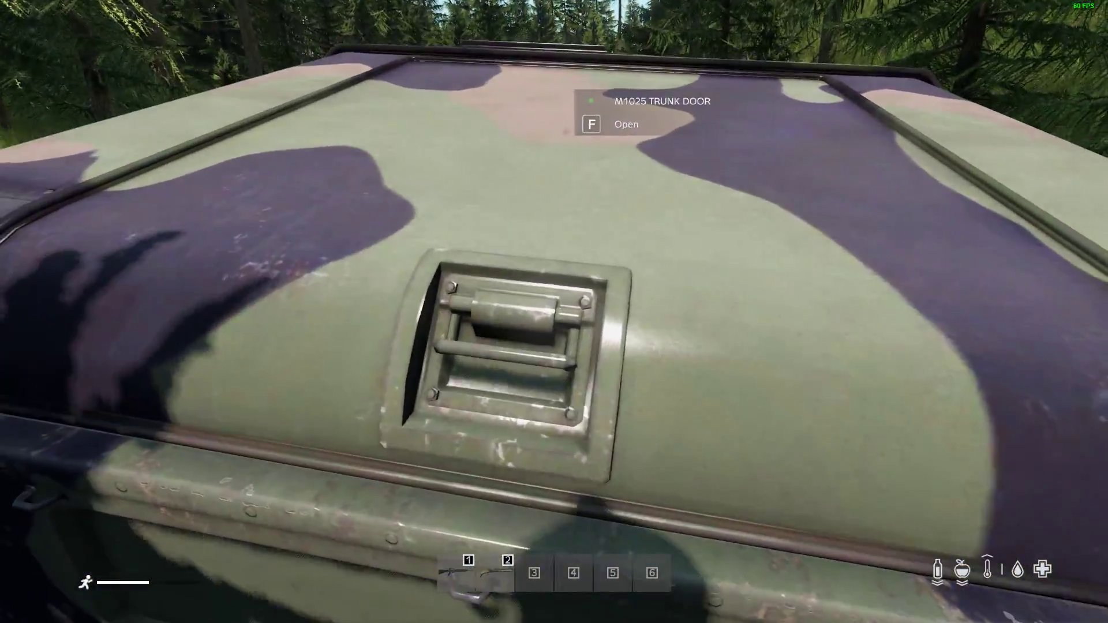
{"action": "key", "text": "f"}
{"action": "key", "text": "Tab"}
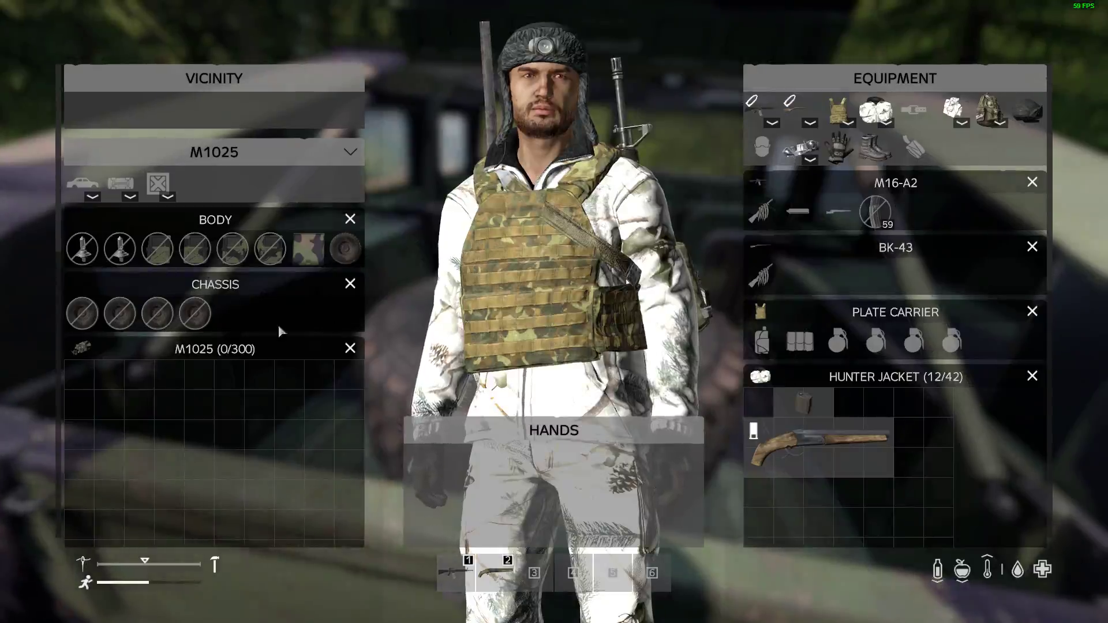
{"action": "key", "text": "Tab"}
Walk to the Humvee's front and back away to view the whole M1025
{"action": "key", "text": "a"}
{"action": "key", "text": "w"}
{"action": "key", "text": "s"}
{"action": "key", "text": "d"}
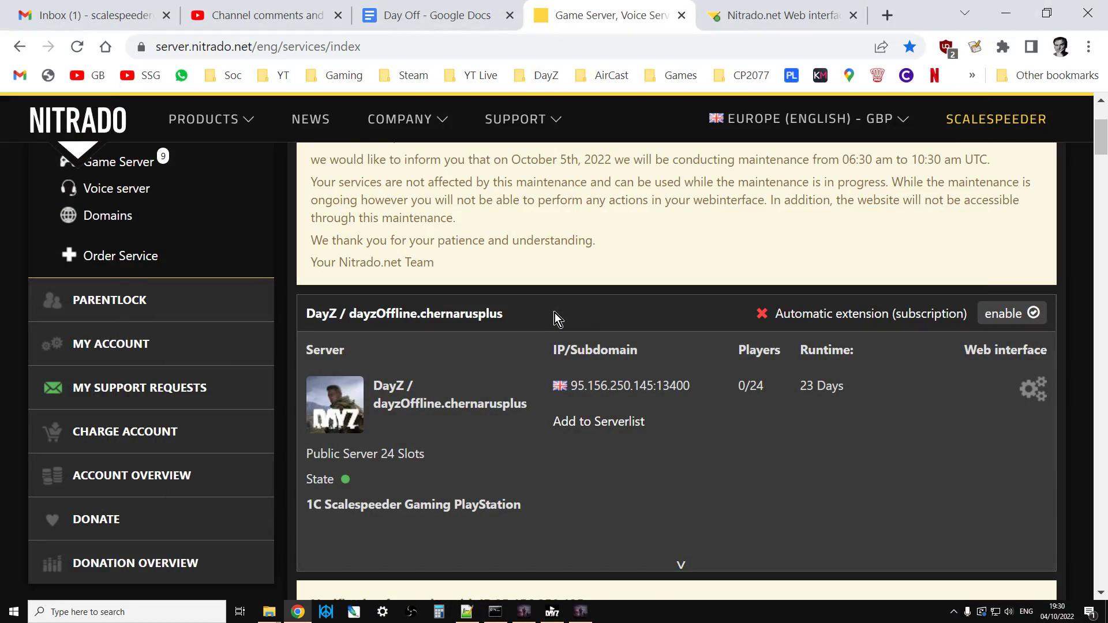
Open the Nitrado web interface dashboard for the DayZ PS4 server from the services list
{"action": "scroll", "coordinate": [555, 312], "scroll_direction": "down", "scroll_amount": 2}
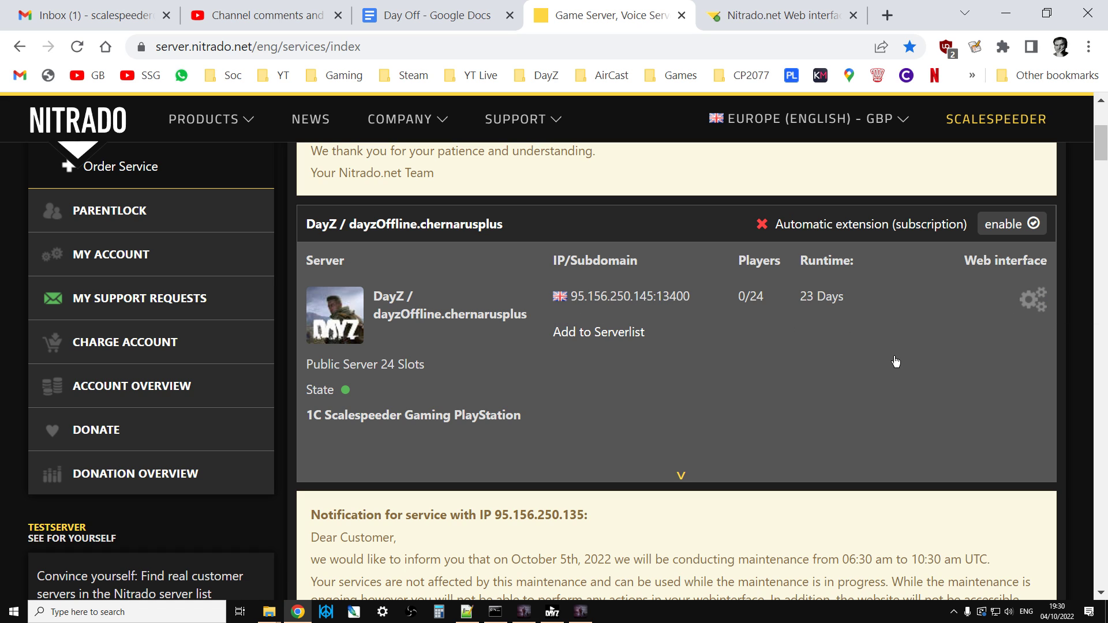
{"action": "left_click", "coordinate": [1040, 305]}
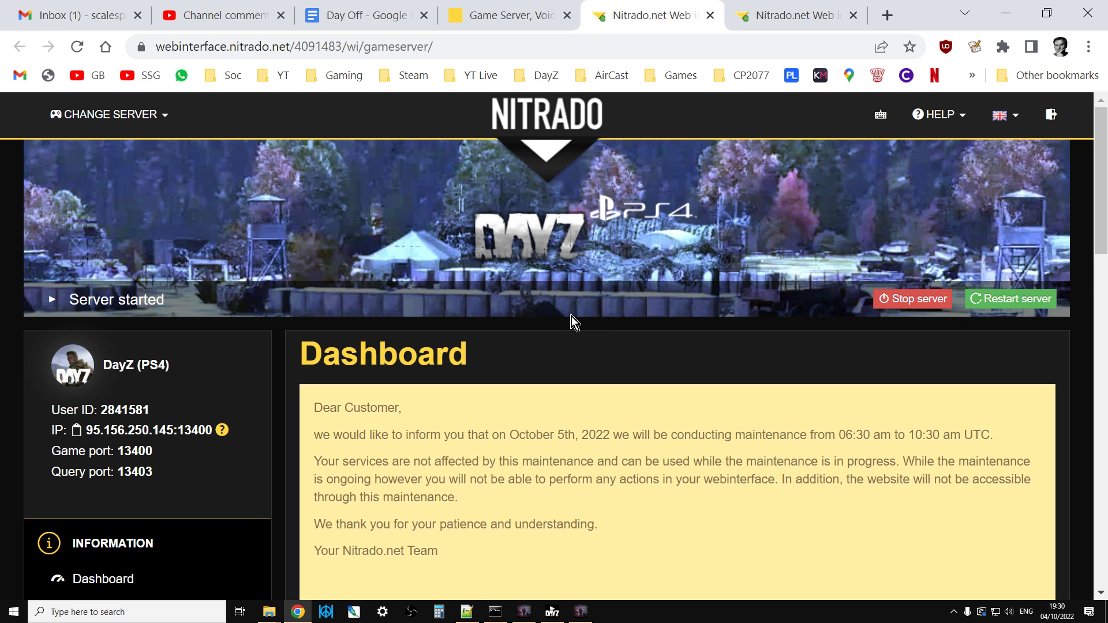
{"action": "scroll", "coordinate": [571, 317], "scroll_direction": "down", "scroll_amount": 5}
{"action": "scroll", "coordinate": [571, 316], "scroll_direction": "down", "scroll_amount": 3}
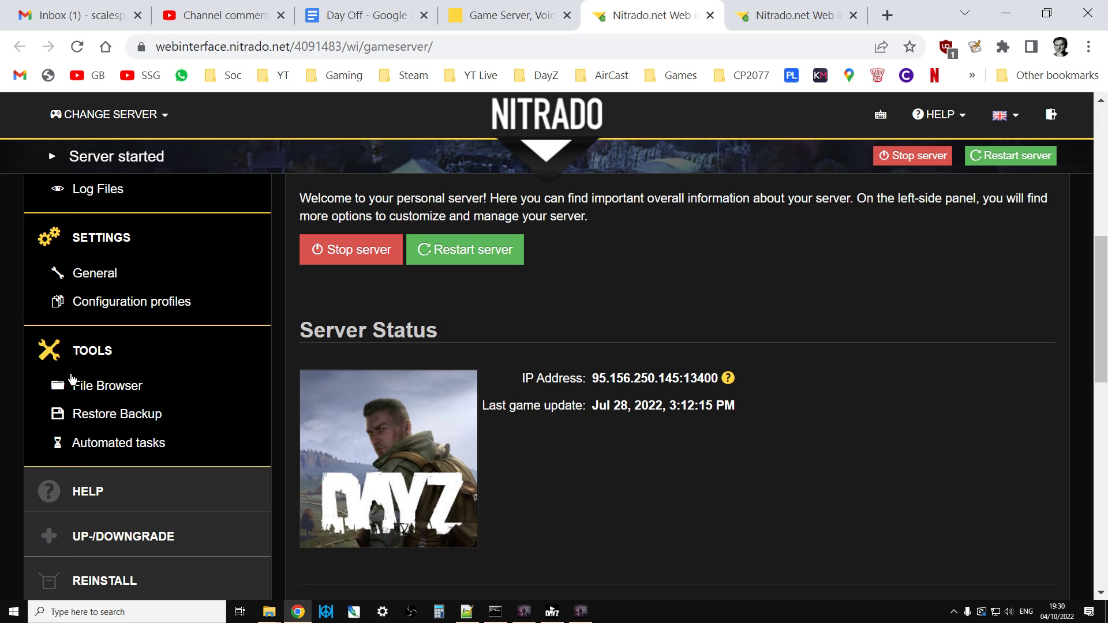
Go to the server's File Browser and enter the dayzps_missions folder
{"action": "left_click", "coordinate": [115, 387]}
{"action": "scroll", "coordinate": [227, 368], "scroll_direction": "down", "scroll_amount": 5}
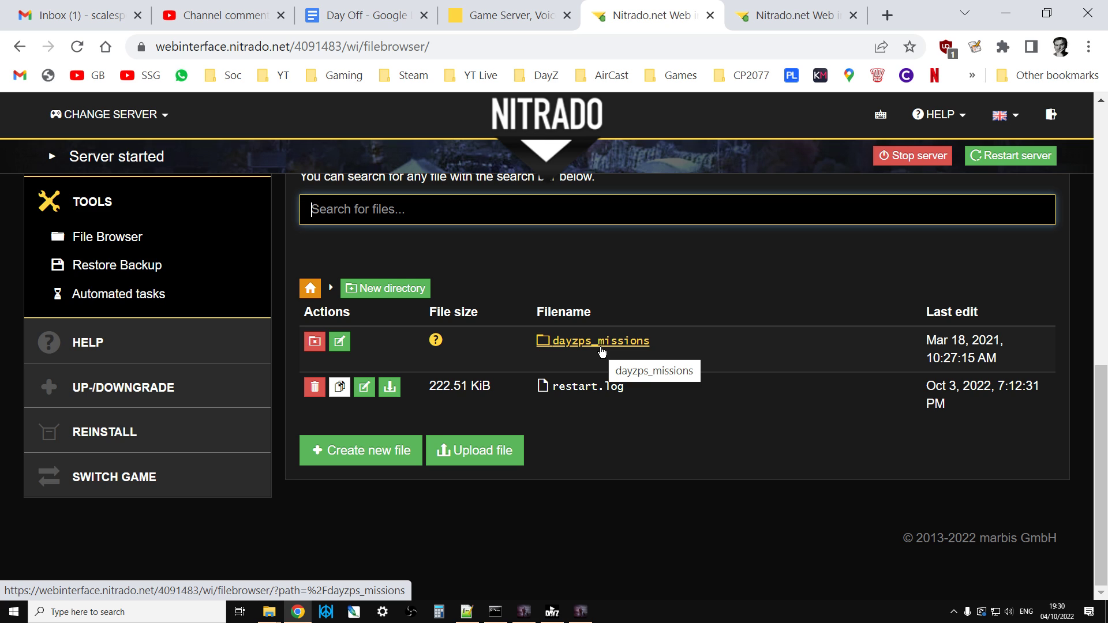
{"action": "left_click", "coordinate": [640, 346]}
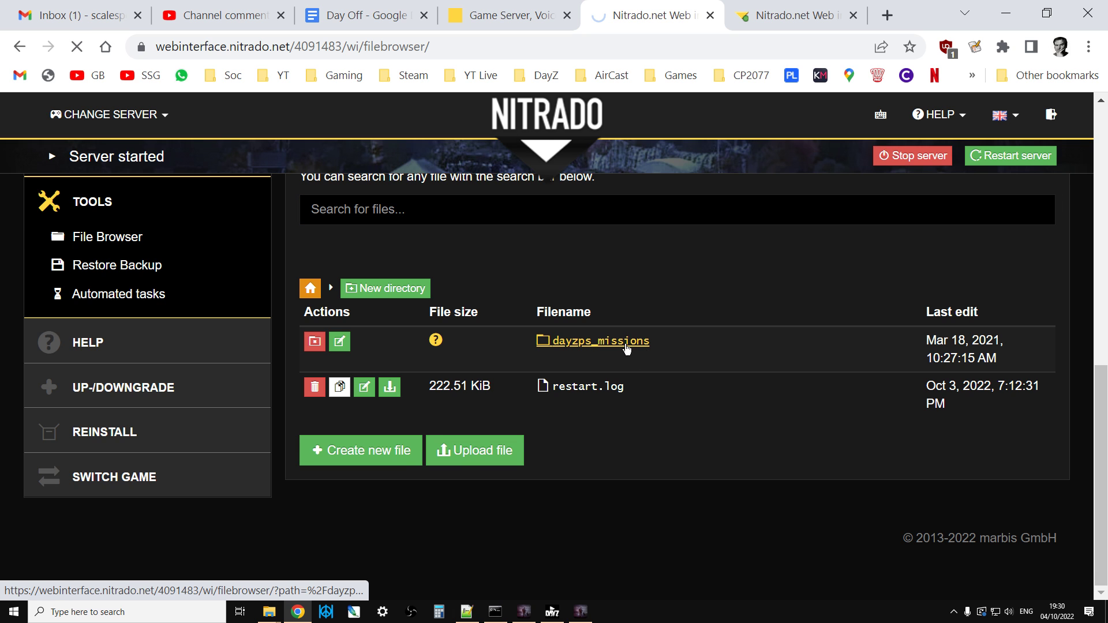
{"action": "scroll", "coordinate": [629, 381], "scroll_direction": "down", "scroll_amount": 4}
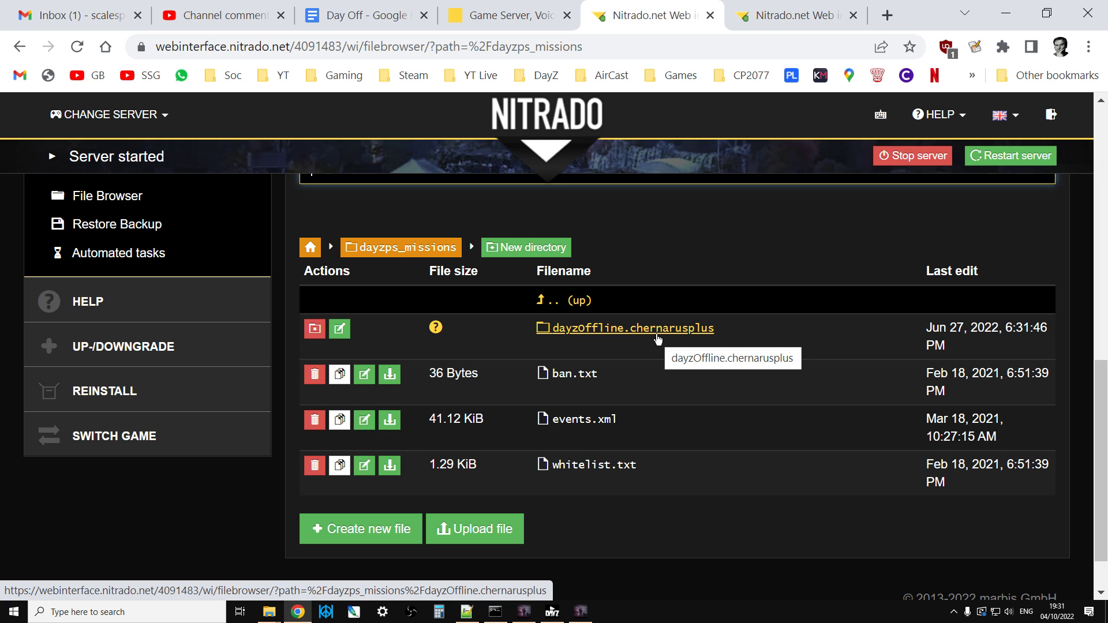
Enter the dayzOffline.chernarusplus folder and browse its cfg files
{"action": "left_click", "coordinate": [602, 333]}
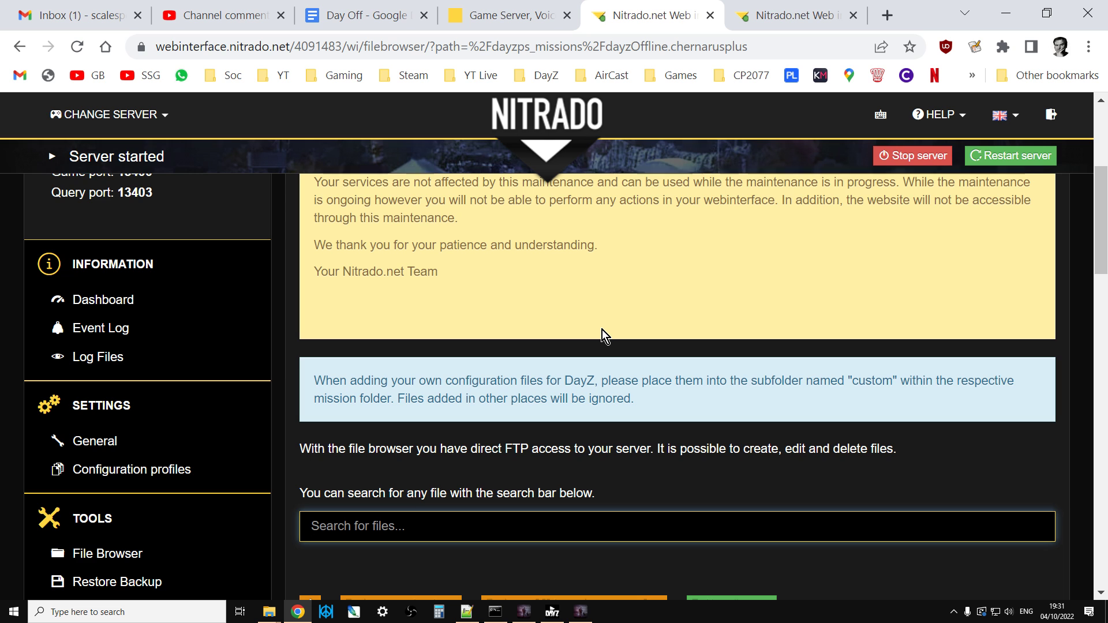
{"action": "scroll", "coordinate": [601, 341], "scroll_direction": "down", "scroll_amount": 9}
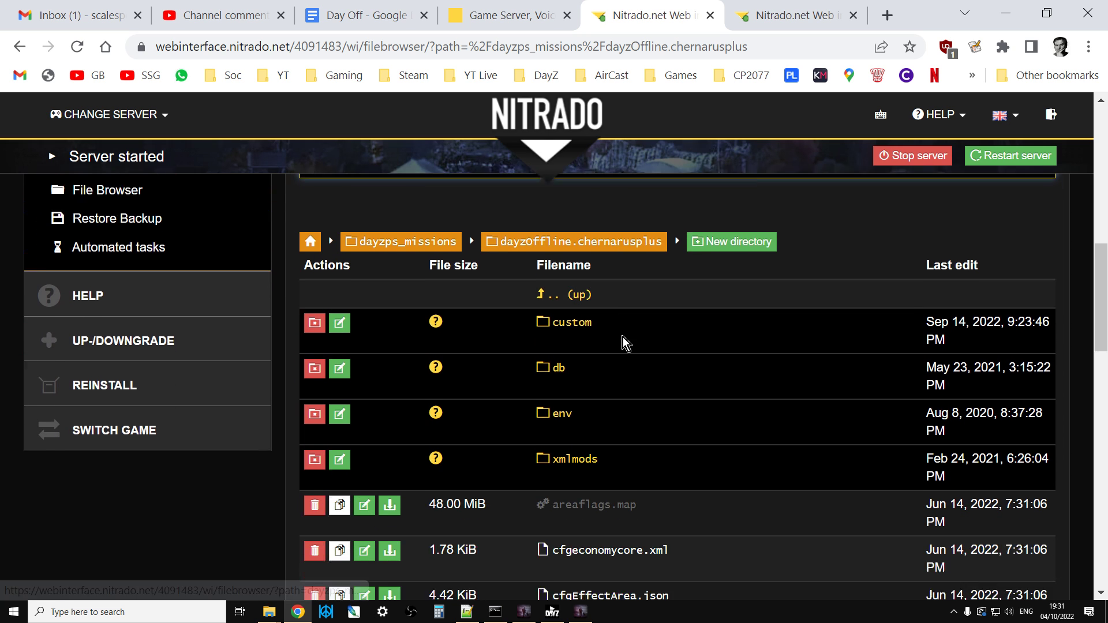
{"action": "scroll", "coordinate": [629, 338], "scroll_direction": "down", "scroll_amount": 3}
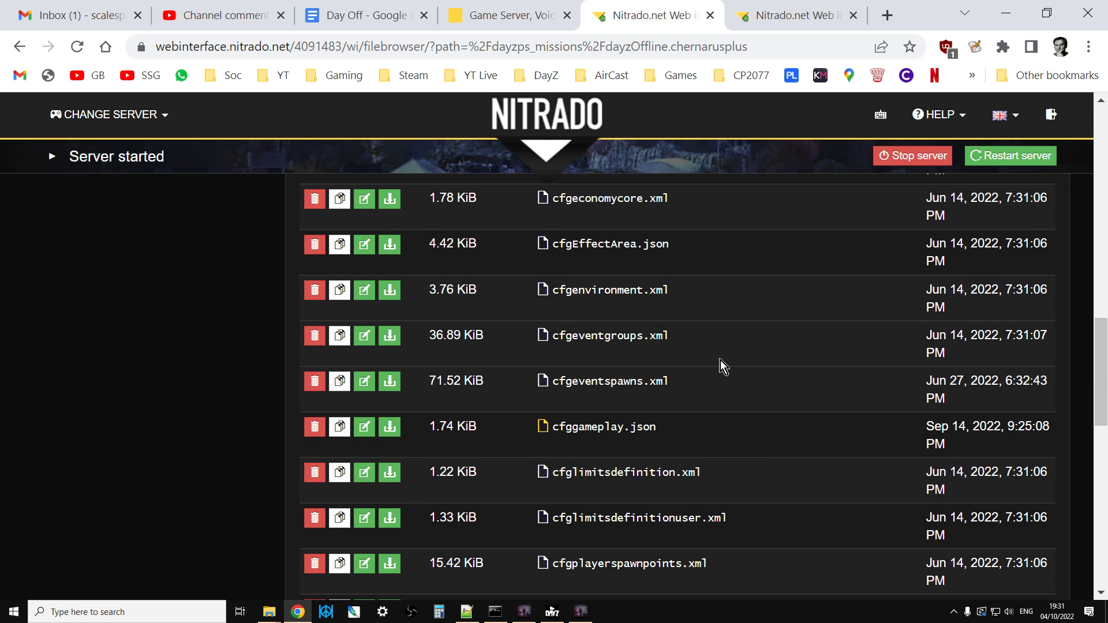
{"action": "scroll", "coordinate": [722, 363], "scroll_direction": "down", "scroll_amount": 2}
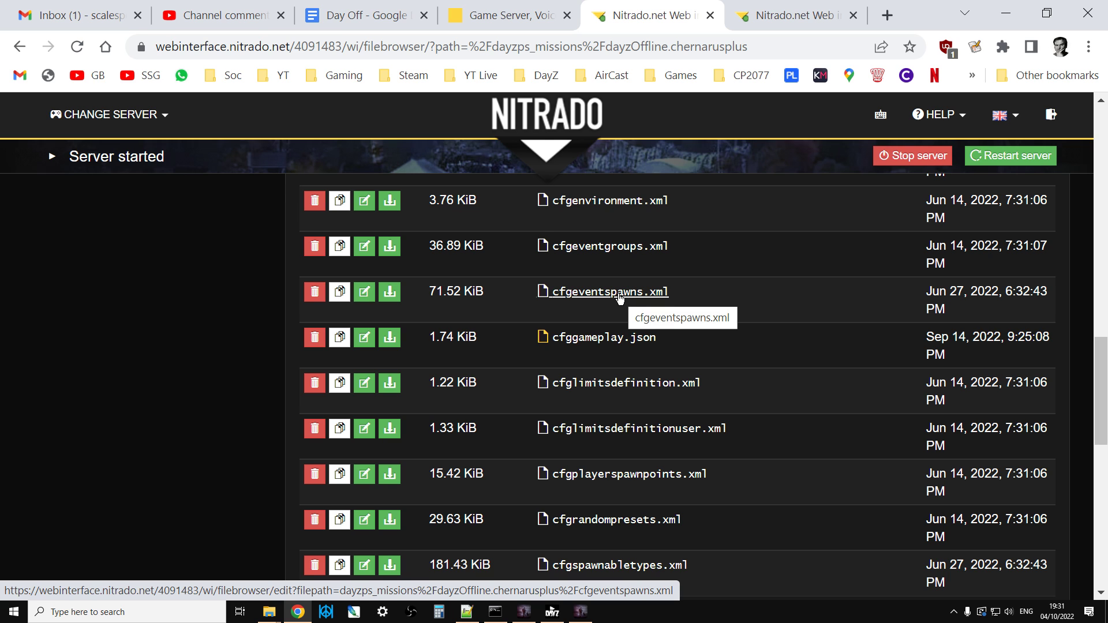
{"action": "scroll", "coordinate": [619, 298], "scroll_direction": "down", "scroll_amount": 3}
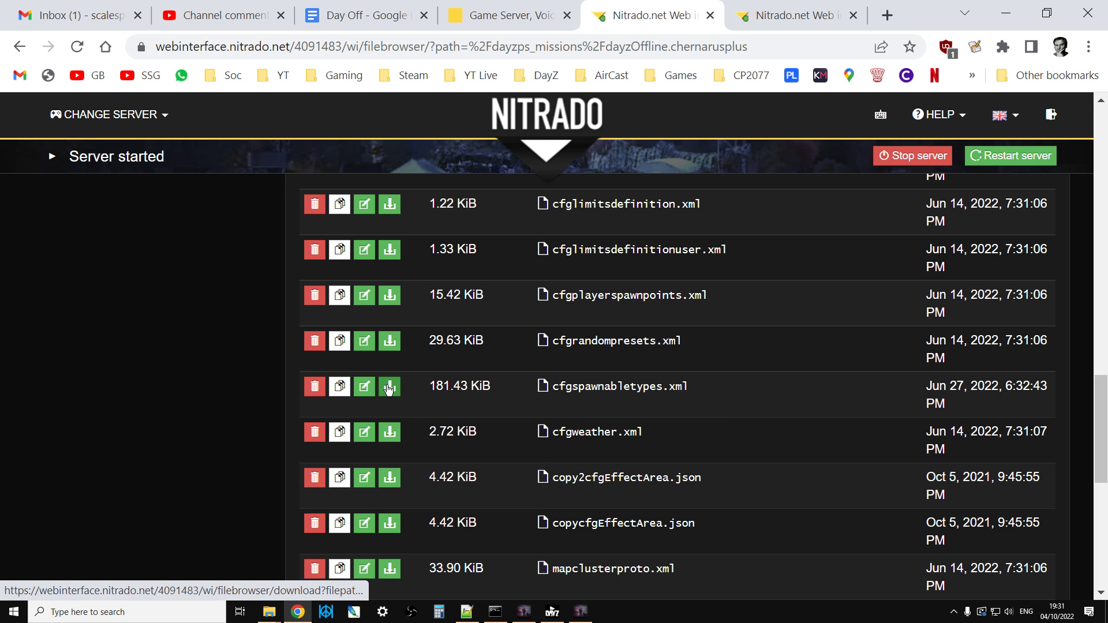
{"action": "scroll", "coordinate": [398, 383], "scroll_direction": "up", "scroll_amount": 3}
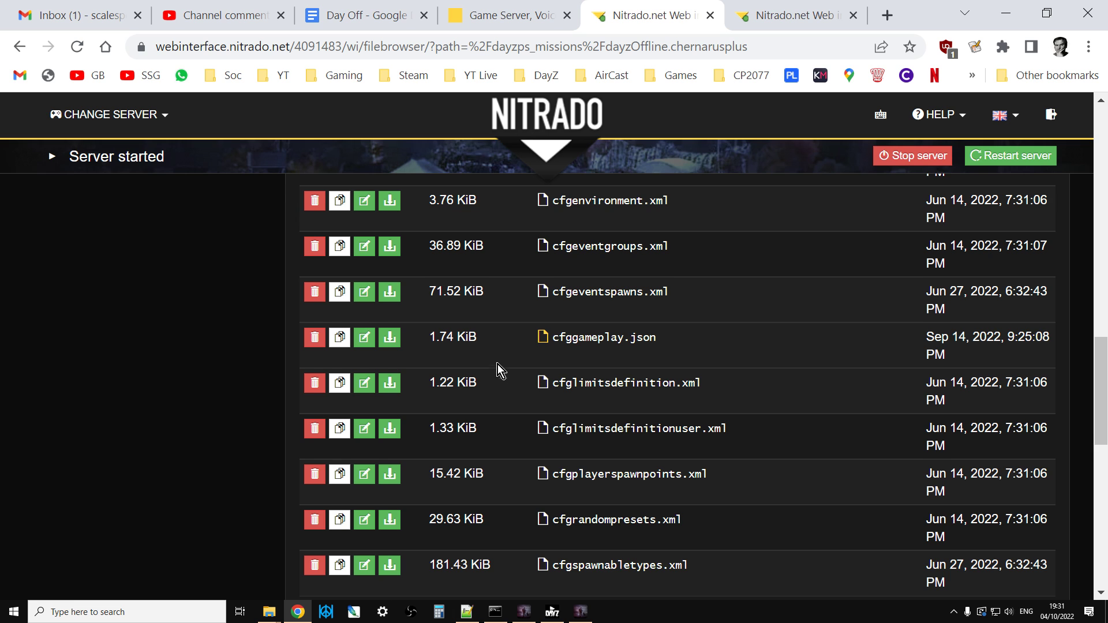
{"action": "scroll", "coordinate": [497, 367], "scroll_direction": "up", "scroll_amount": 6}
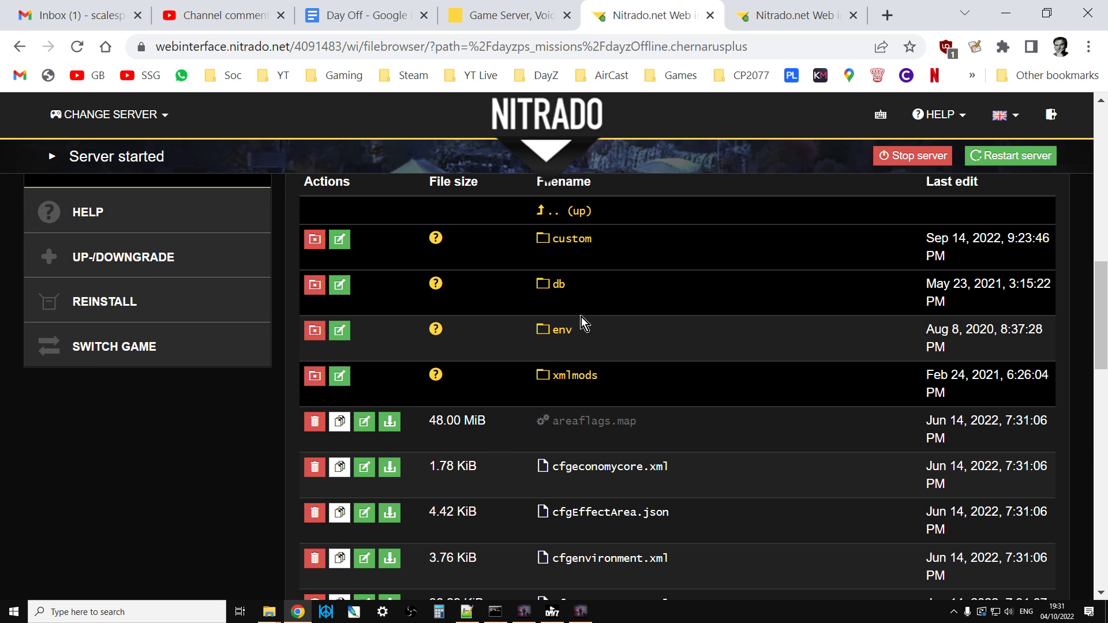
{"action": "scroll", "coordinate": [583, 318], "scroll_direction": "up", "scroll_amount": 2}
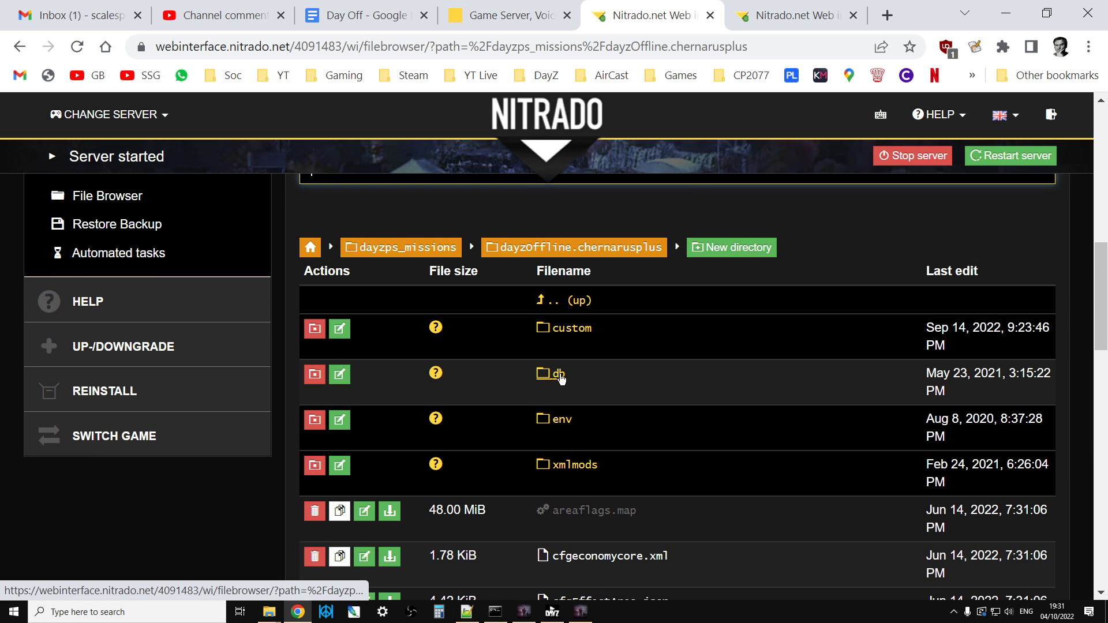
Open the db folder and scroll through economy.xml, events.xml, types.xml and the others
{"action": "left_click", "coordinate": [560, 374]}
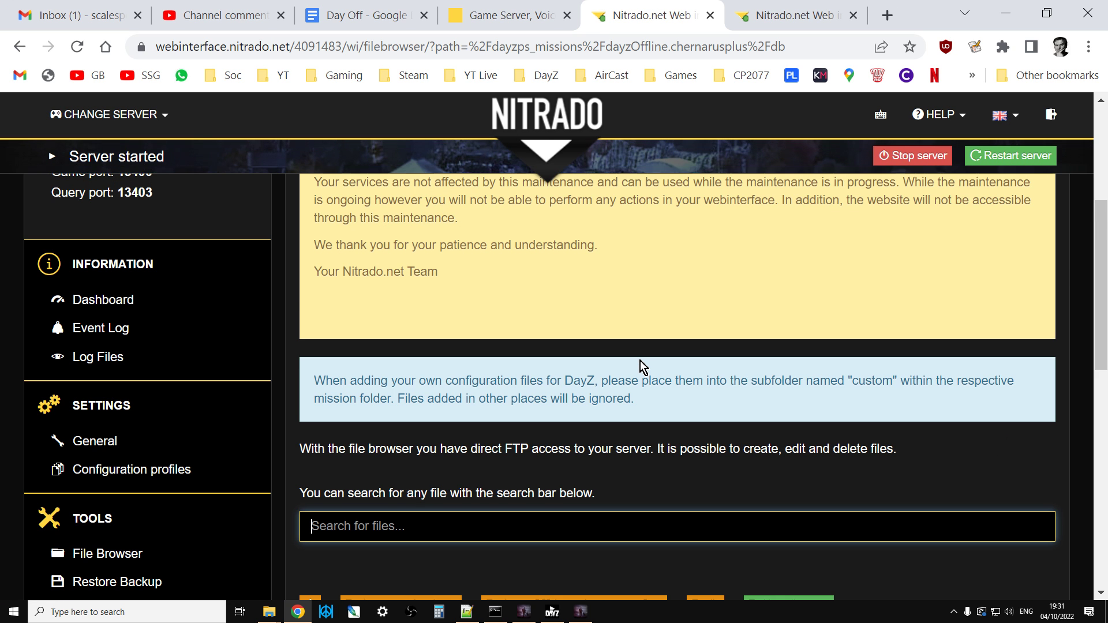
{"action": "scroll", "coordinate": [639, 362], "scroll_direction": "down", "scroll_amount": 10}
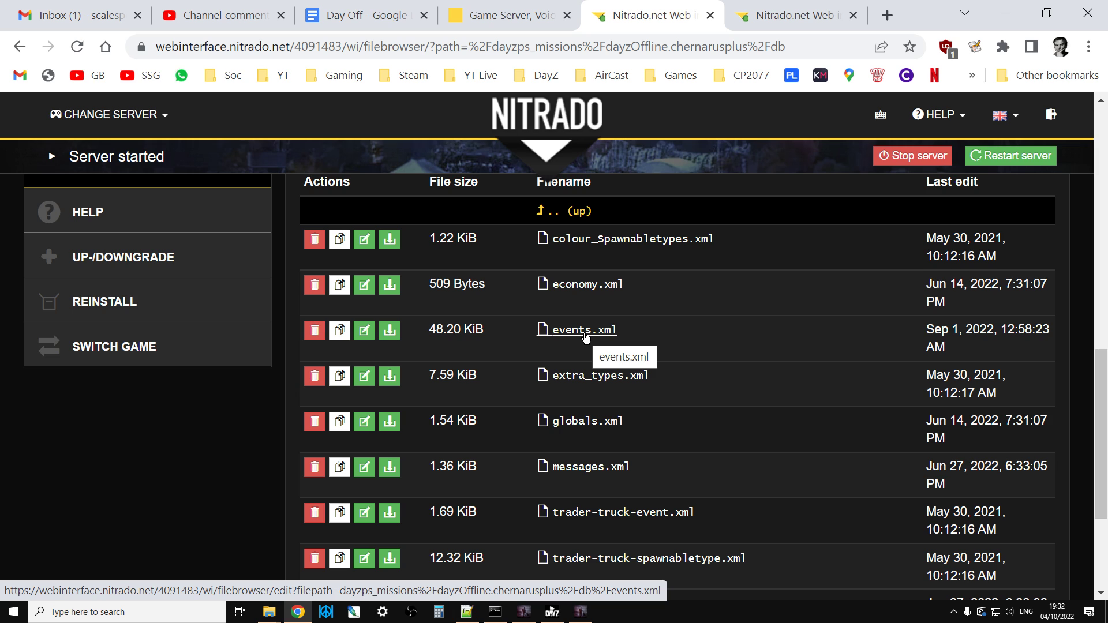
{"action": "scroll", "coordinate": [586, 337], "scroll_direction": "down", "scroll_amount": 3}
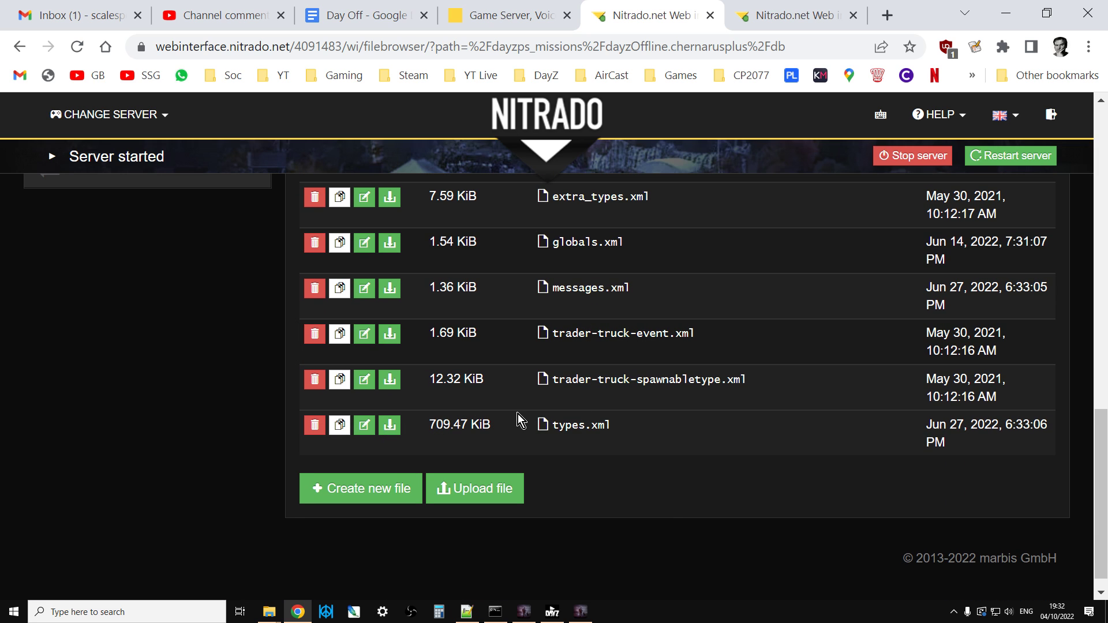
{"action": "scroll", "coordinate": [540, 423], "scroll_direction": "up", "scroll_amount": 2}
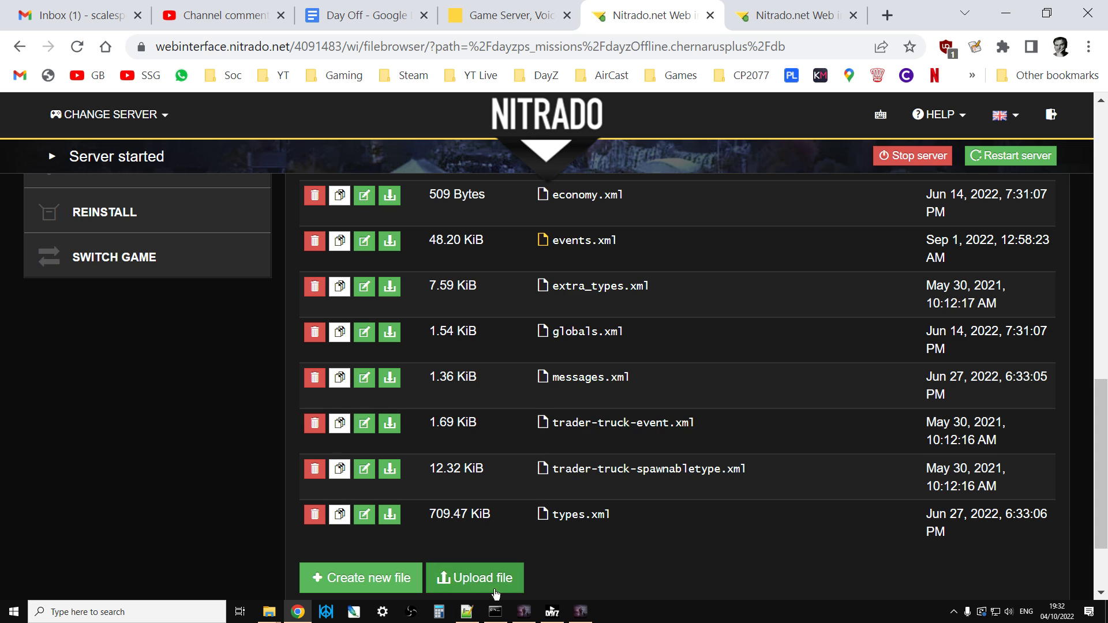
In Notepad++, look through the events, cfgeventspawns, cfgspawnabletypes and types.xml files
{"action": "left_click", "coordinate": [467, 612]}
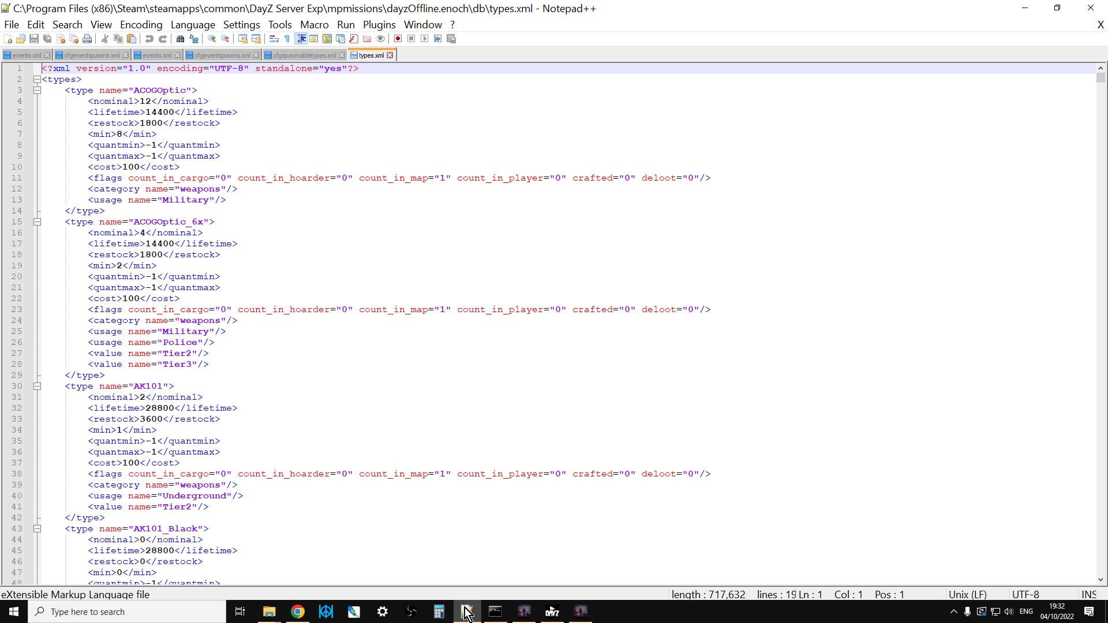
{"action": "left_click", "coordinate": [16, 56]}
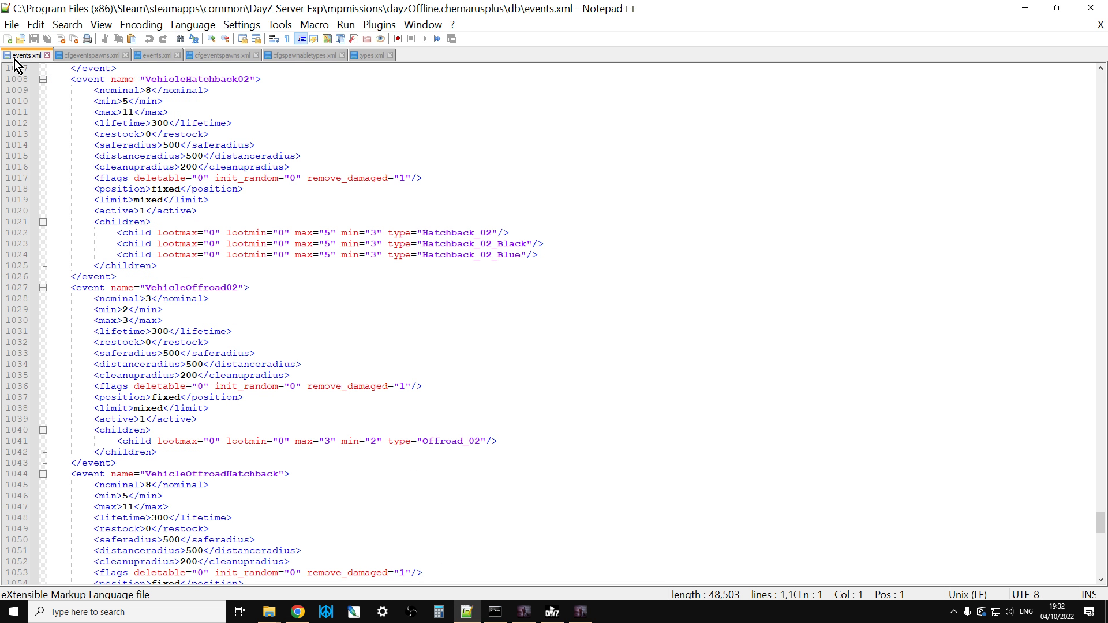
{"action": "left_click", "coordinate": [88, 57]}
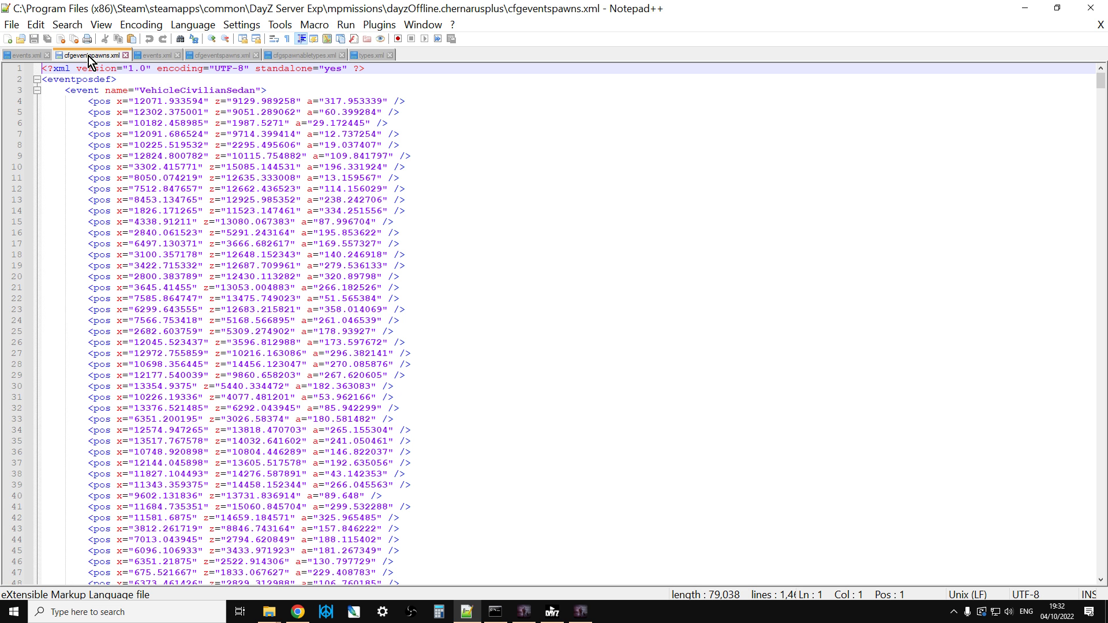
{"action": "left_click", "coordinate": [147, 56]}
{"action": "left_click", "coordinate": [222, 57]}
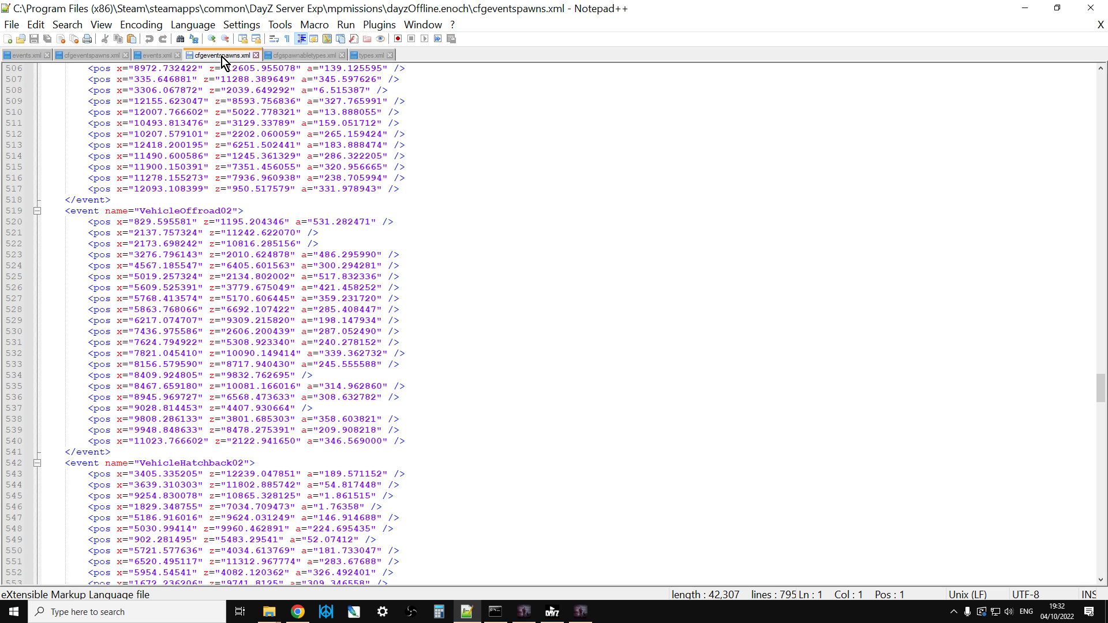
{"action": "left_click", "coordinate": [296, 57]}
{"action": "left_click", "coordinate": [368, 54]}
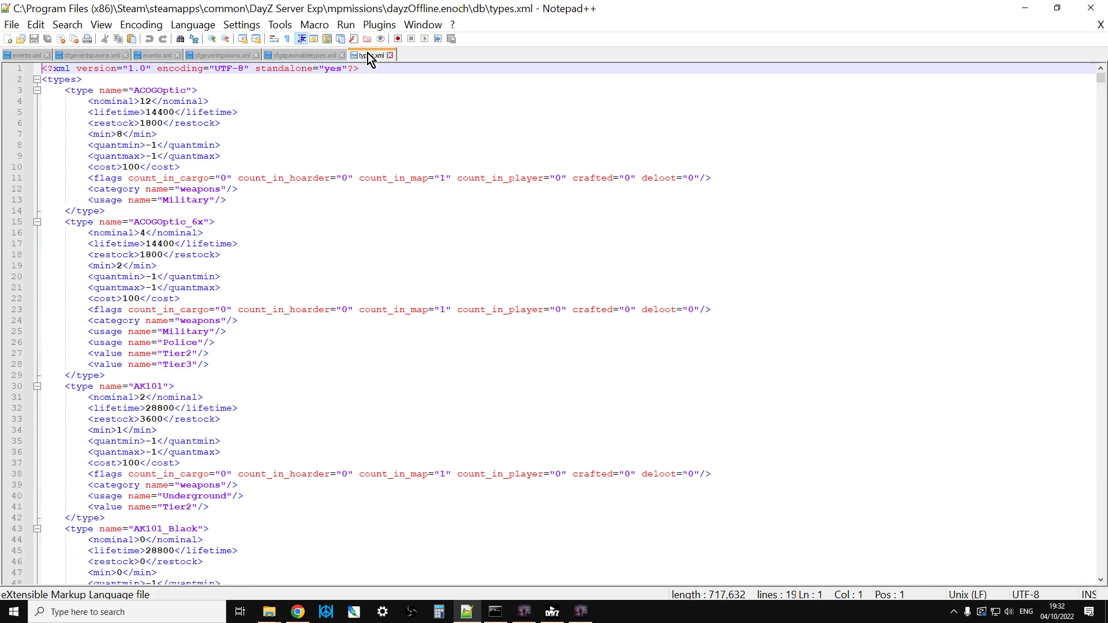
Return to chernarusplus events.xml and scroll to the top at the AmbientHen event
{"action": "left_click", "coordinate": [28, 54]}
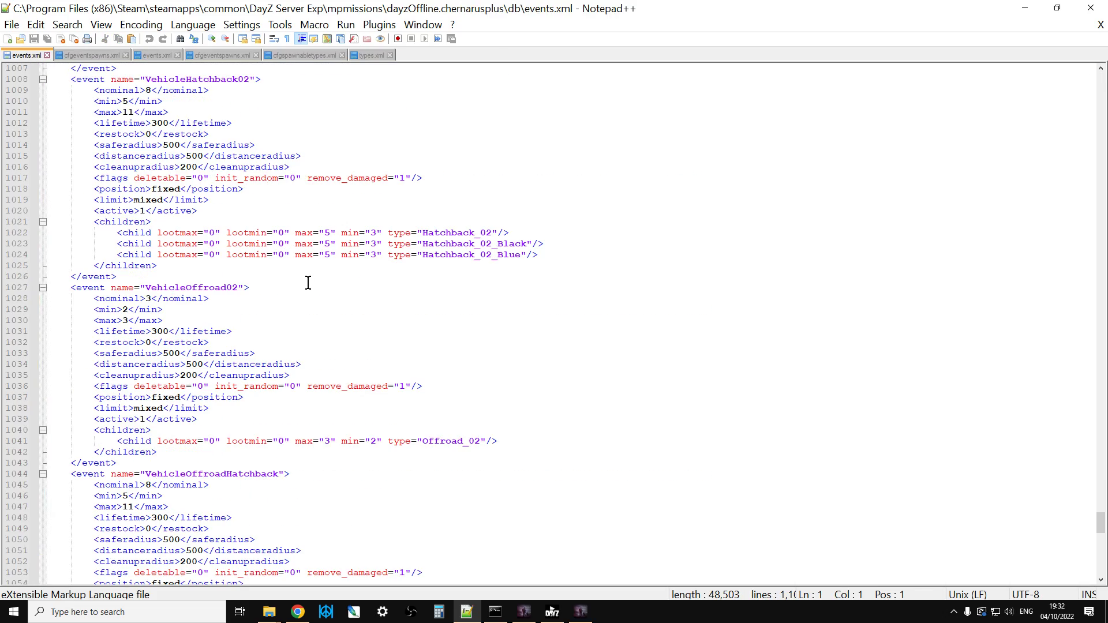
{"action": "scroll", "coordinate": [305, 280], "scroll_direction": "up", "scroll_amount": 5}
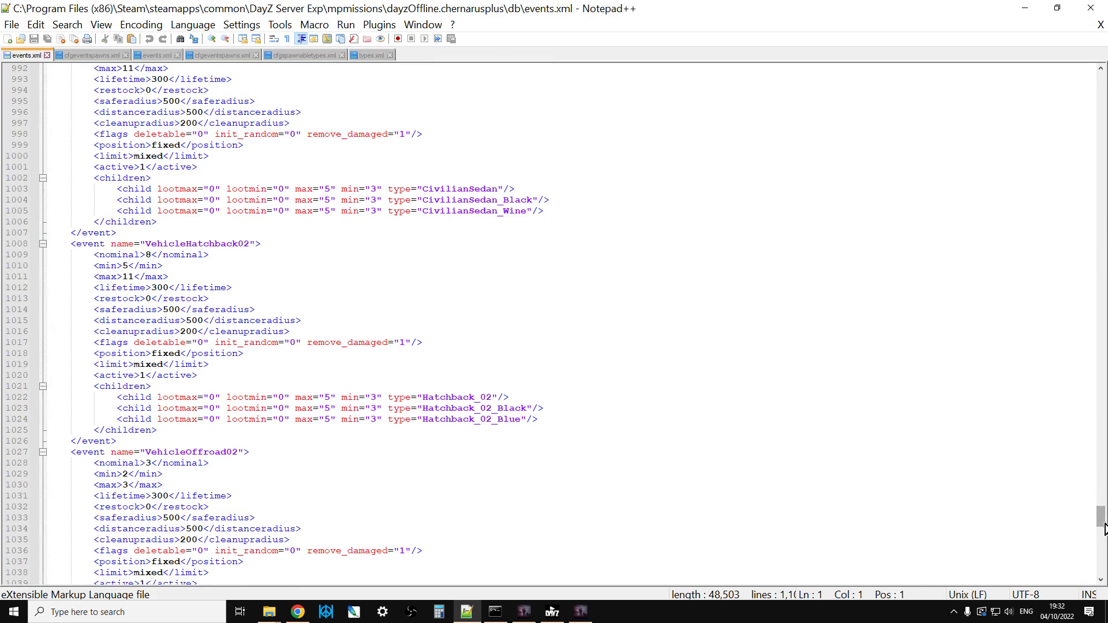
{"action": "left_click_drag", "start_coordinate": [1101, 515], "coordinate": [1101, 78]}
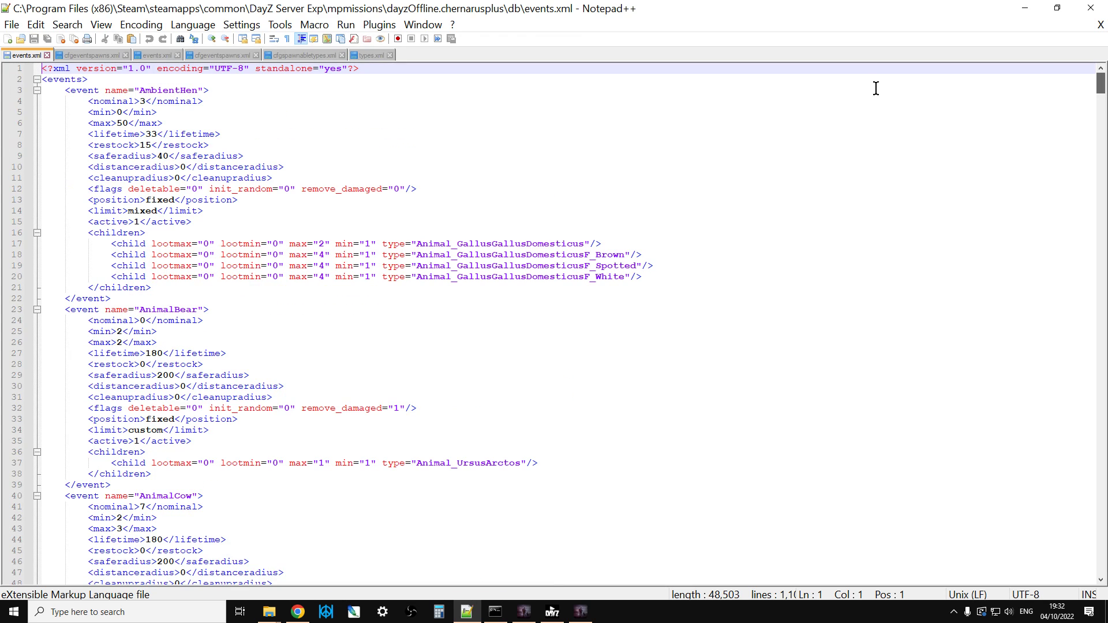
{"action": "left_click", "coordinate": [412, 99]}
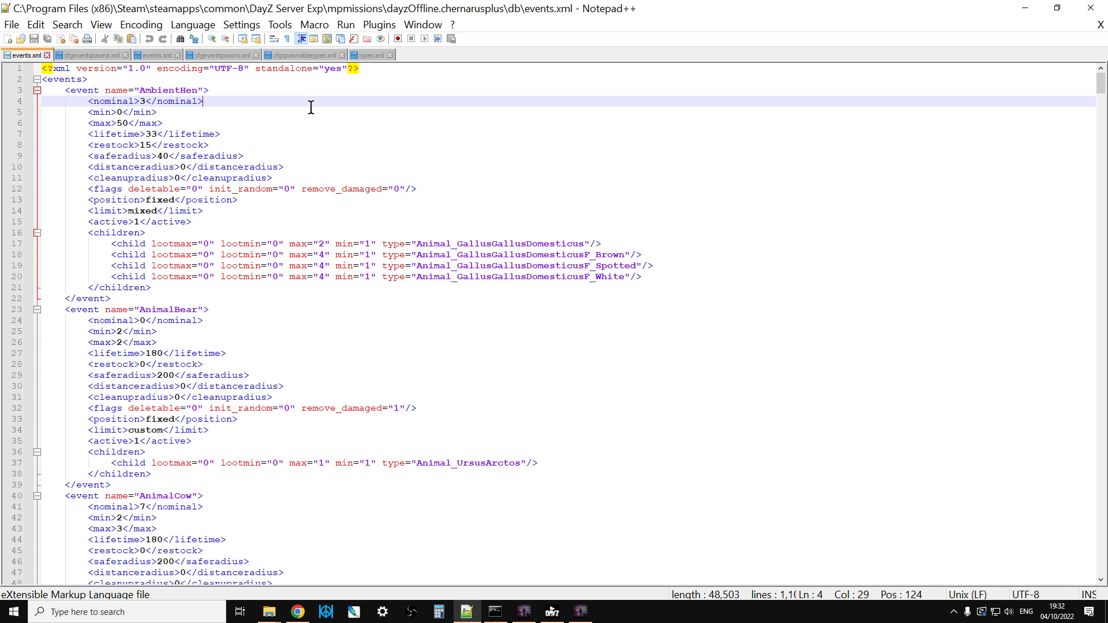
Search events.xml for 'offroad' and select the whole VehicleOffroad02 event block
{"action": "key", "text": "ctrl+f"}
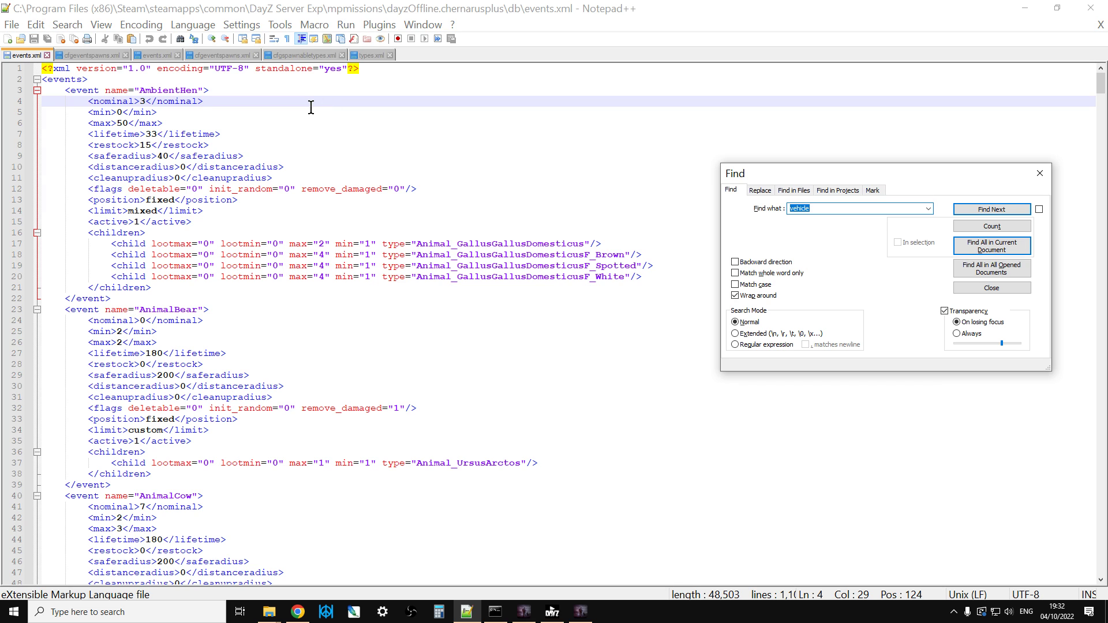
{"action": "type", "text": "offroad"}
{"action": "key", "text": "Return"}
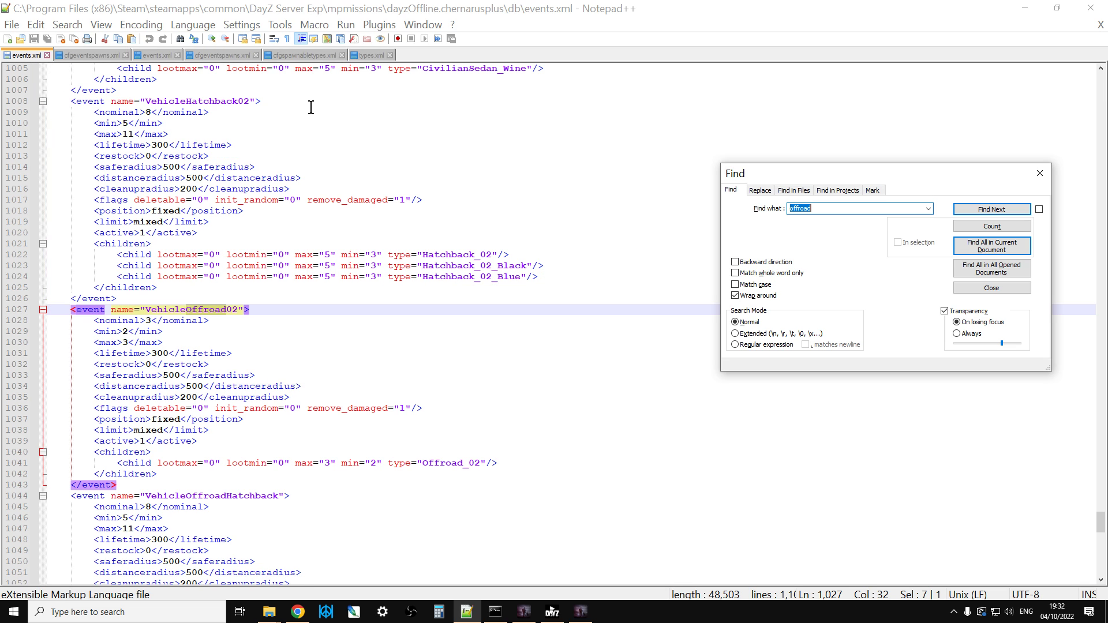
{"action": "left_click", "coordinate": [1040, 173]}
{"action": "scroll", "coordinate": [433, 292], "scroll_direction": "down", "scroll_amount": 2}
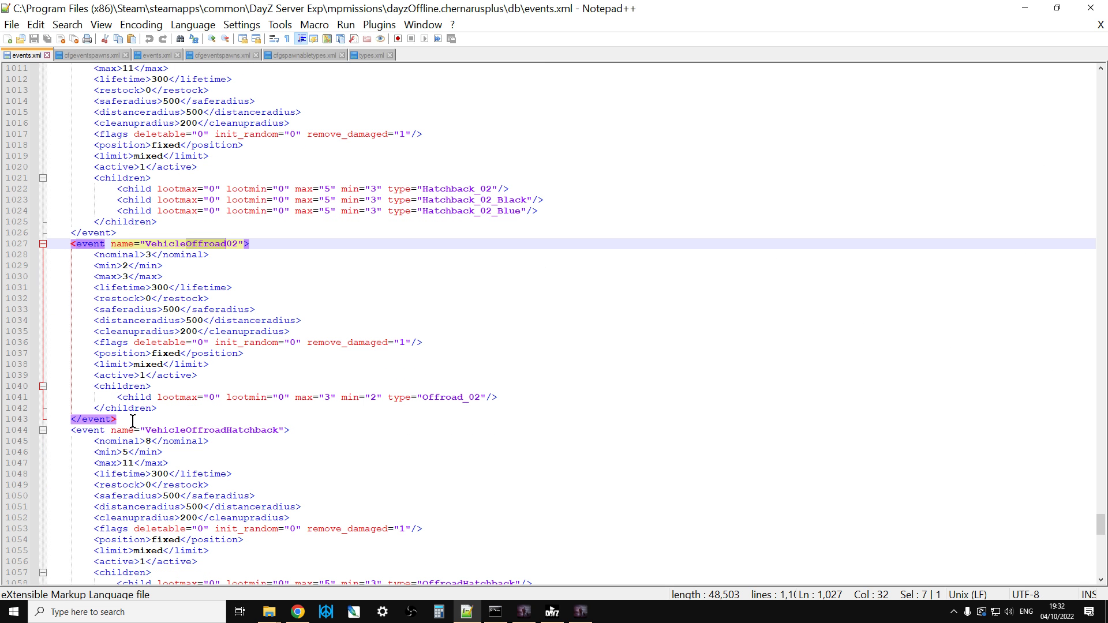
{"action": "left_click_drag", "start_coordinate": [128, 419], "coordinate": [62, 244]}
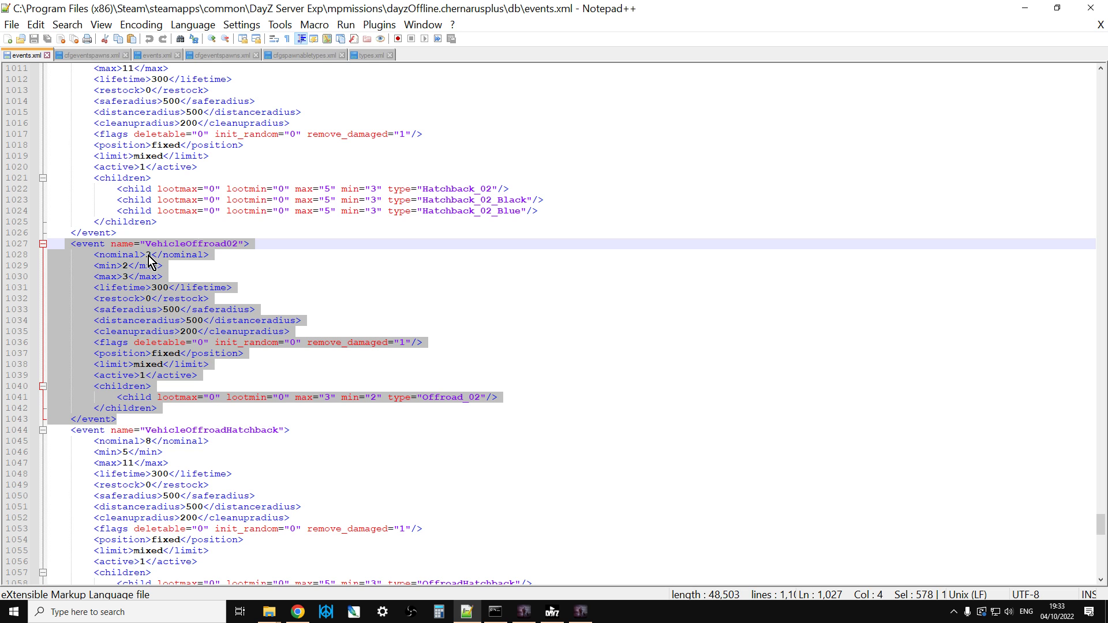
In cfgeventspawns.xml, find 'offroad' and select the VehicleOffroad02 block of 20 spawn positions
{"action": "left_click", "coordinate": [91, 55]}
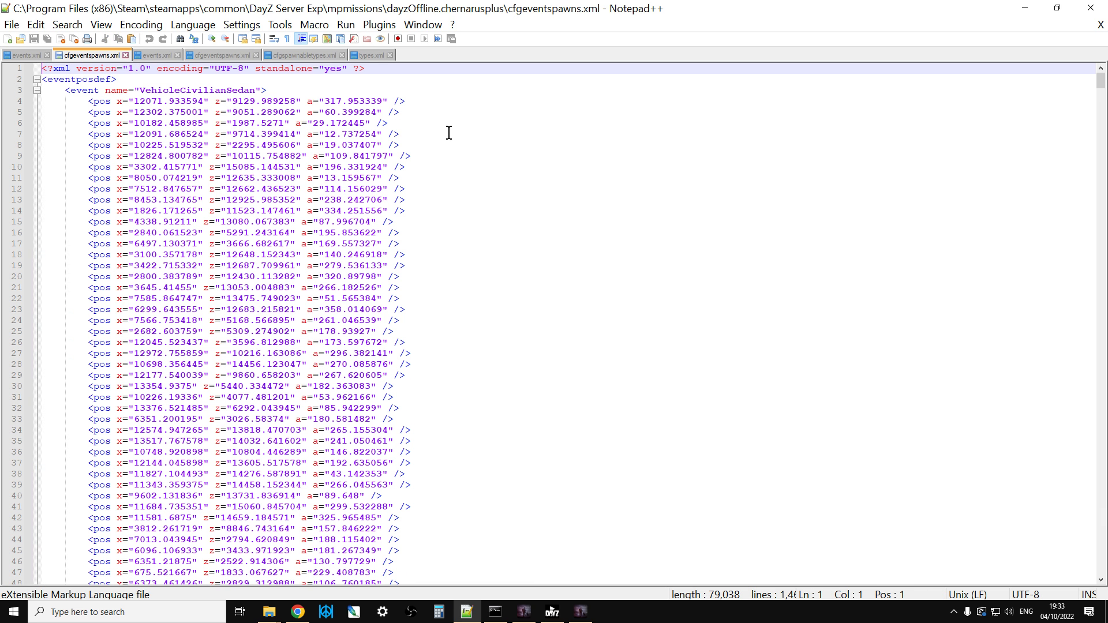
{"action": "left_click", "coordinate": [460, 100]}
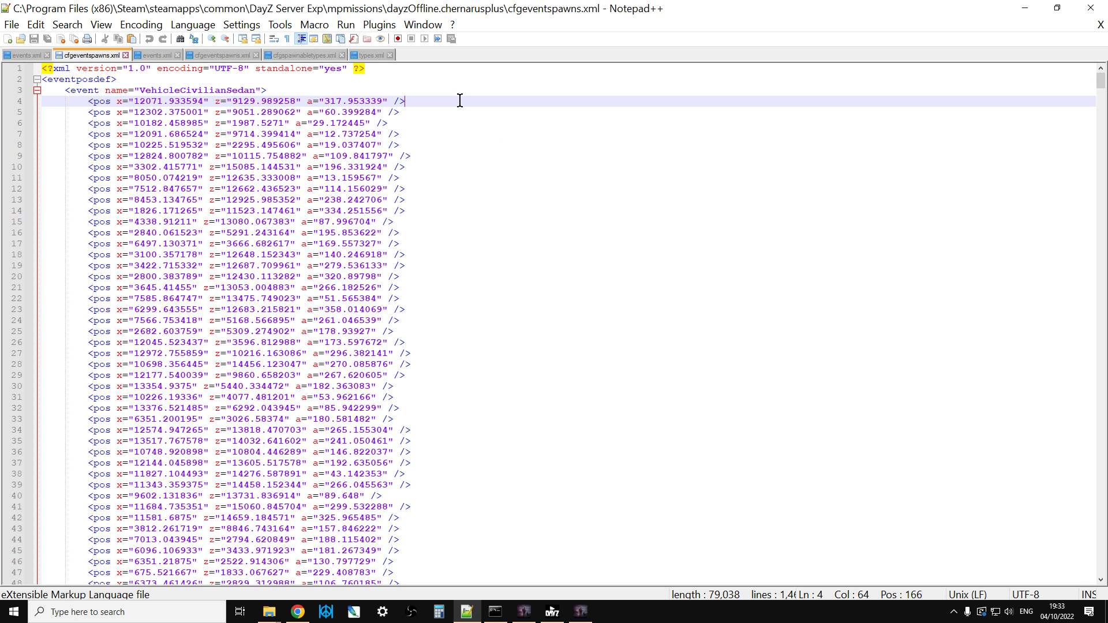
{"action": "key", "text": "ctrl+f"}
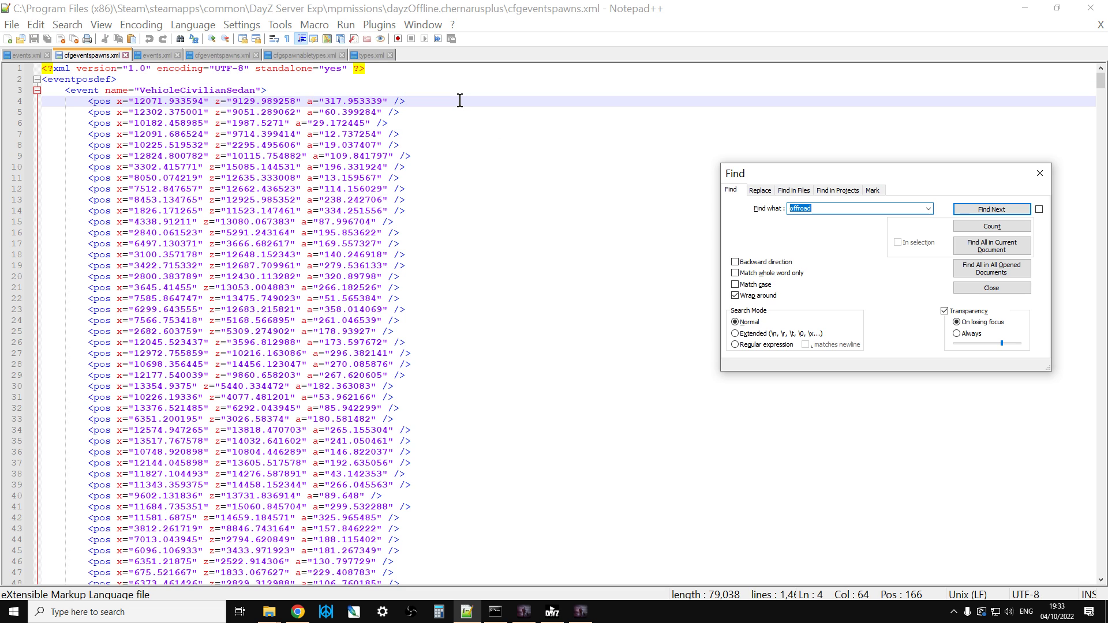
{"action": "key", "text": "Return"}
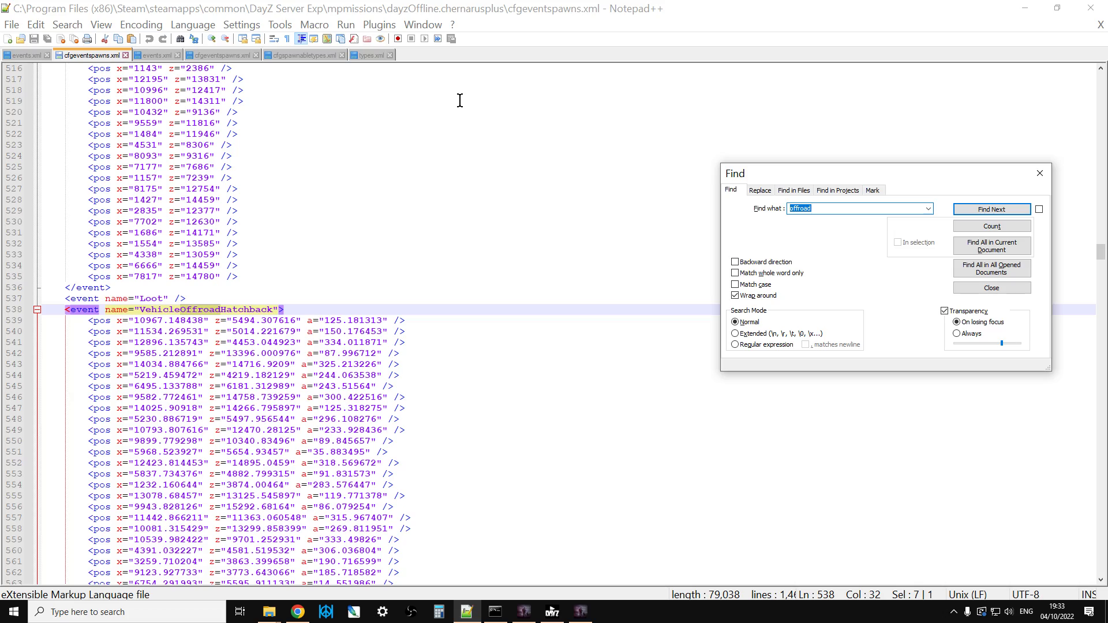
{"action": "scroll", "coordinate": [427, 289], "scroll_direction": "down", "scroll_amount": 20}
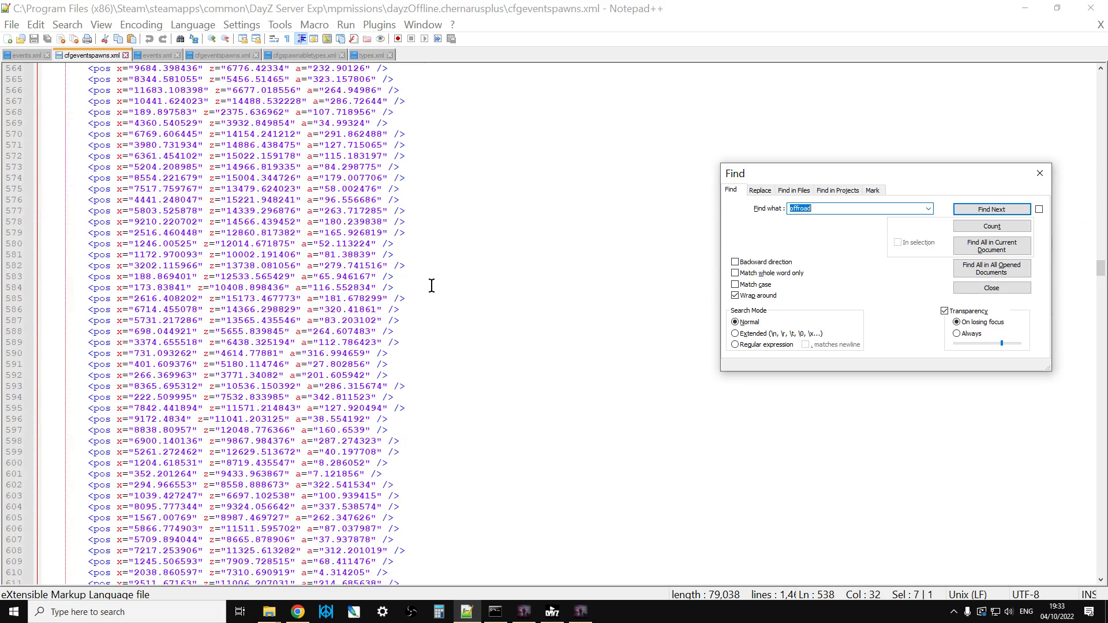
{"action": "scroll", "coordinate": [436, 290], "scroll_direction": "down", "scroll_amount": 5}
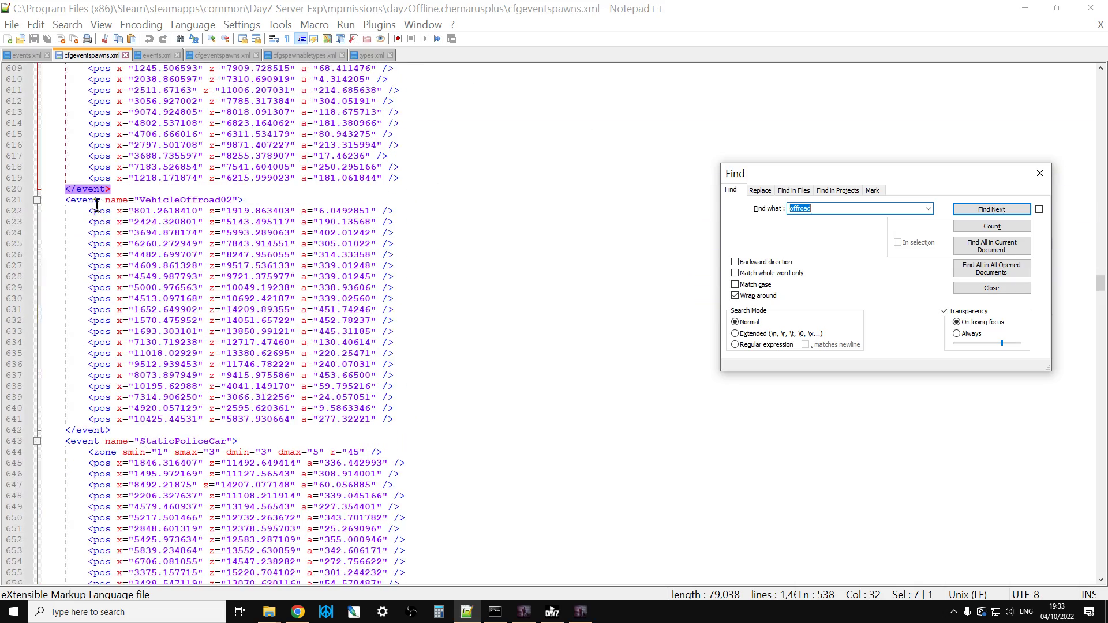
{"action": "left_click", "coordinate": [75, 203]}
{"action": "left_click_drag", "start_coordinate": [65, 200], "coordinate": [404, 430]}
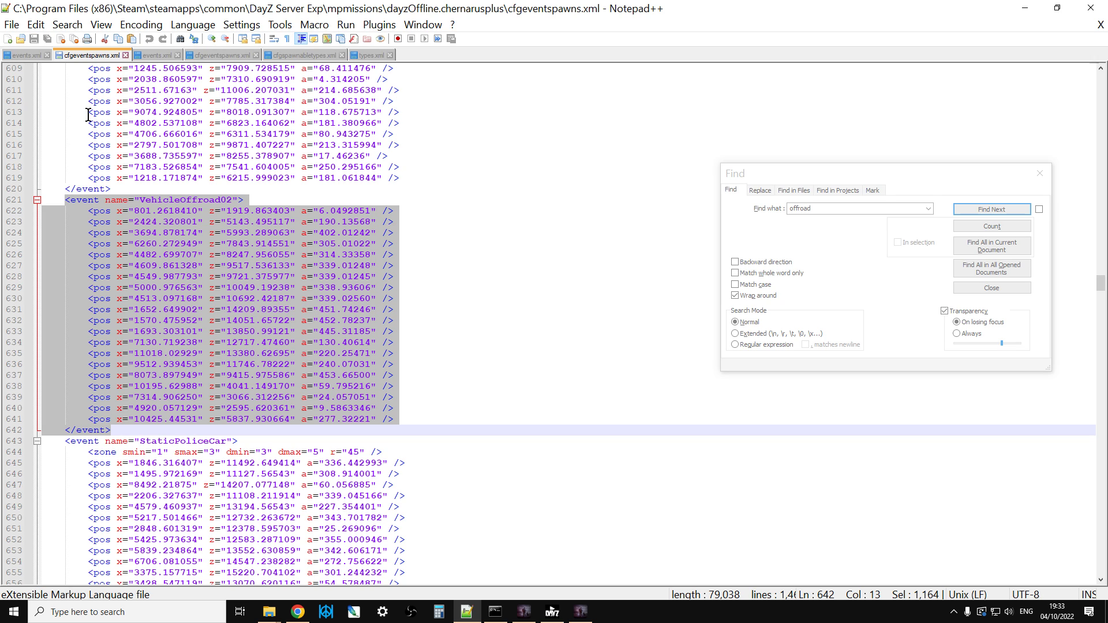
In events.xml, set VehicleOffroad02's nominal, min and max to 20
{"action": "left_click", "coordinate": [23, 56]}
{"action": "left_click", "coordinate": [243, 288]}
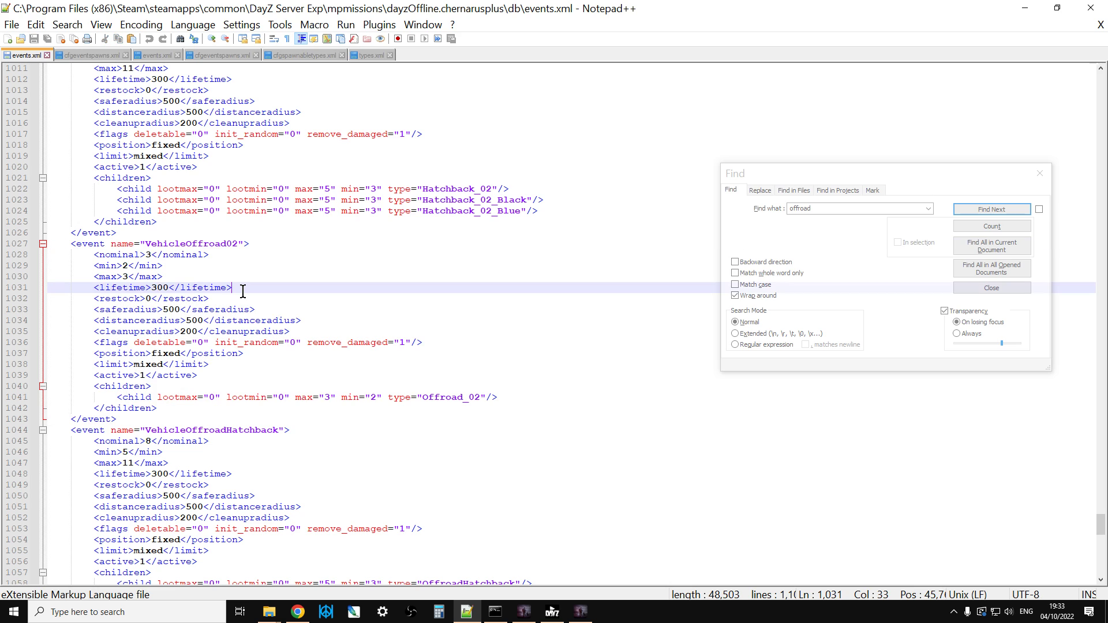
{"action": "left_click", "coordinate": [150, 254]}
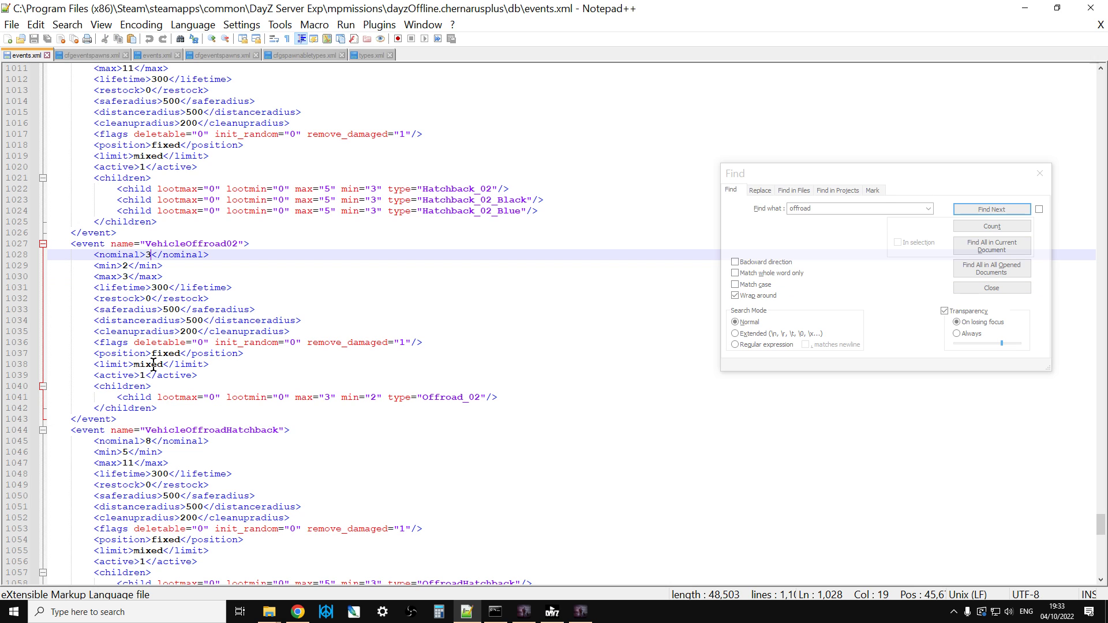
{"action": "key", "text": "BackSpace"}
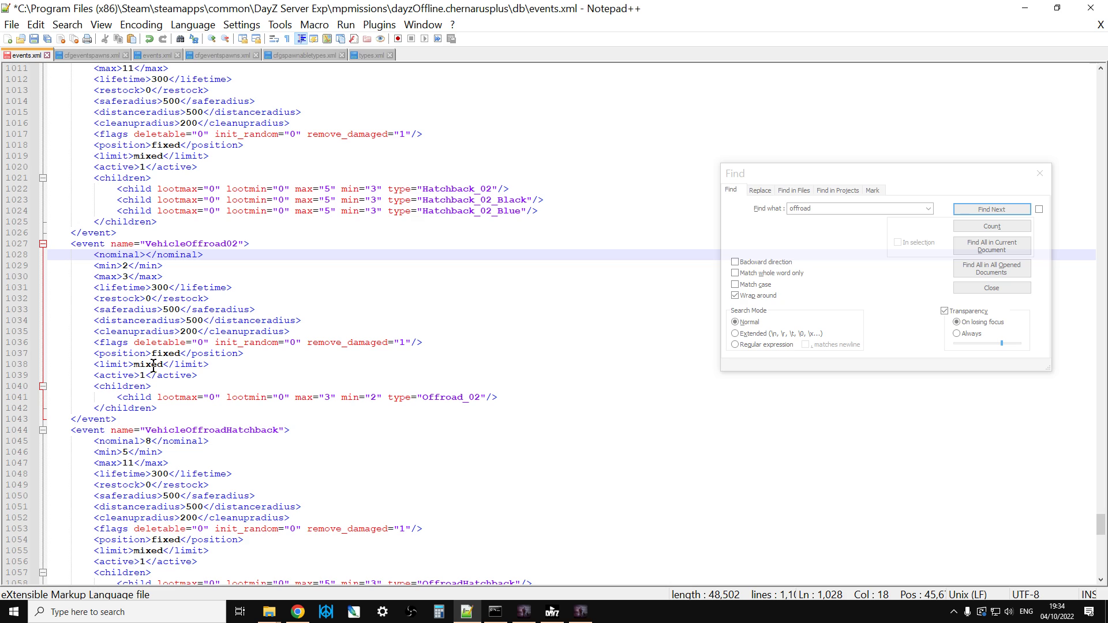
{"action": "type", "text": "20"}
{"action": "left_click", "coordinate": [128, 266]}
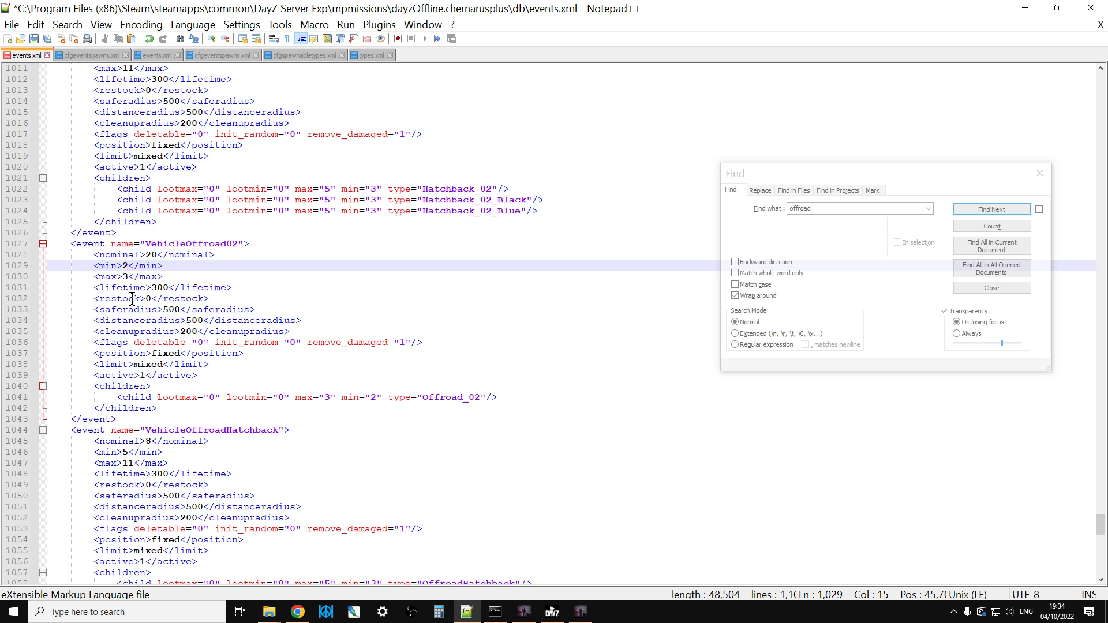
{"action": "key", "text": "BackSpace"}
{"action": "type", "text": "20"}
{"action": "left_click", "coordinate": [127, 277]}
{"action": "key", "text": "BackSpace"}
{"action": "type", "text": "20"}
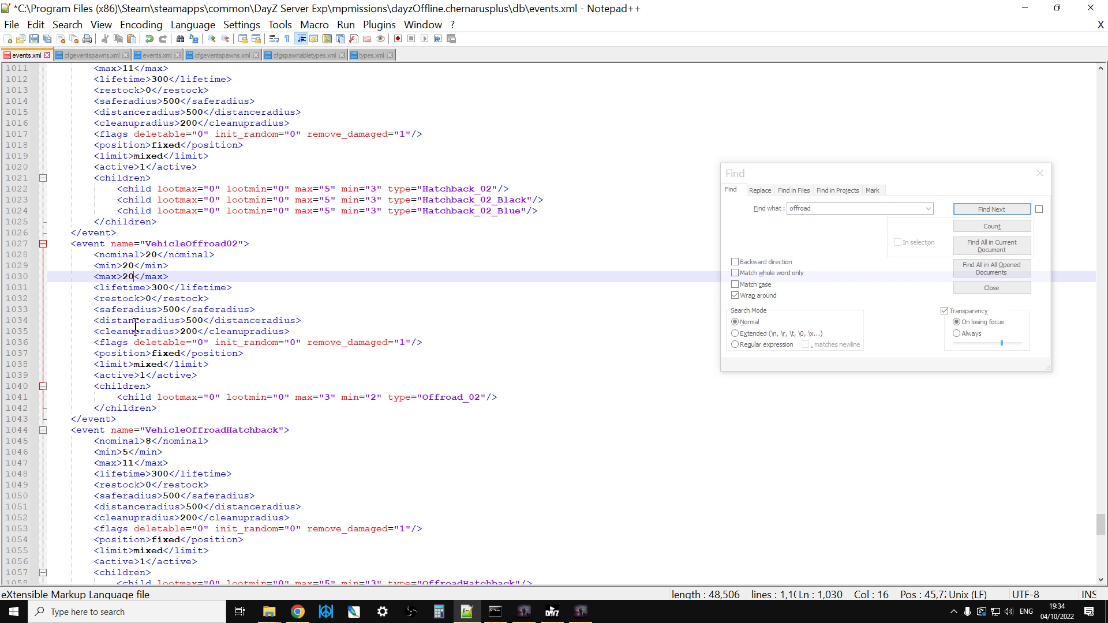
Set the Offroad_02 child's max and min to 20
{"action": "left_click", "coordinate": [330, 398]}
{"action": "key", "text": "BackSpace"}
{"action": "type", "text": "20"}
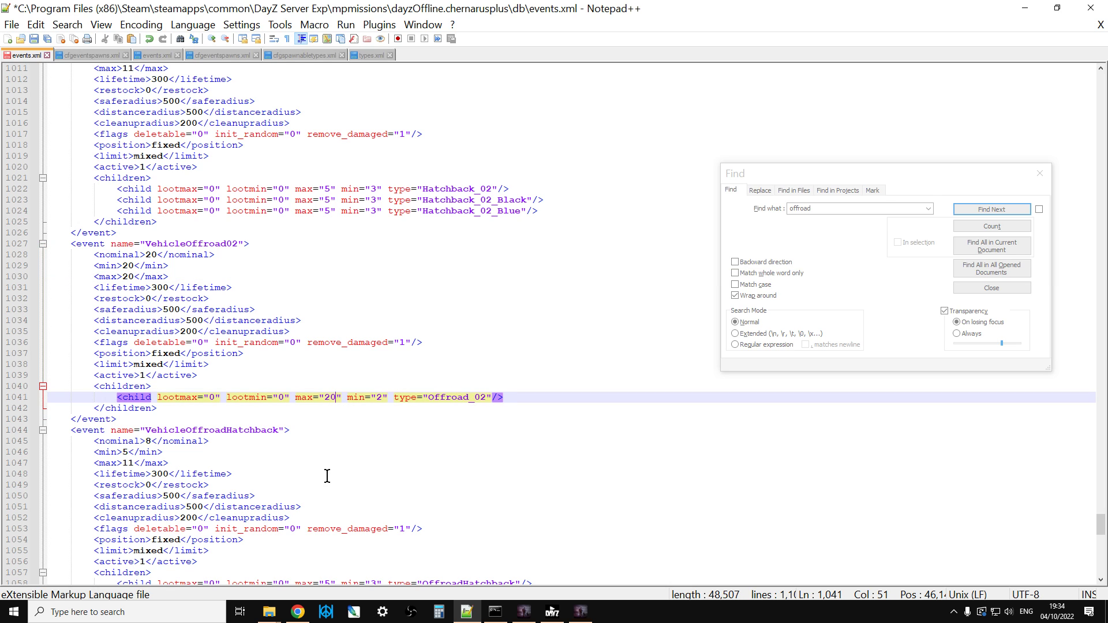
{"action": "left_click", "coordinate": [381, 398]}
{"action": "key", "text": "BackSpace"}
{"action": "type", "text": "20"}
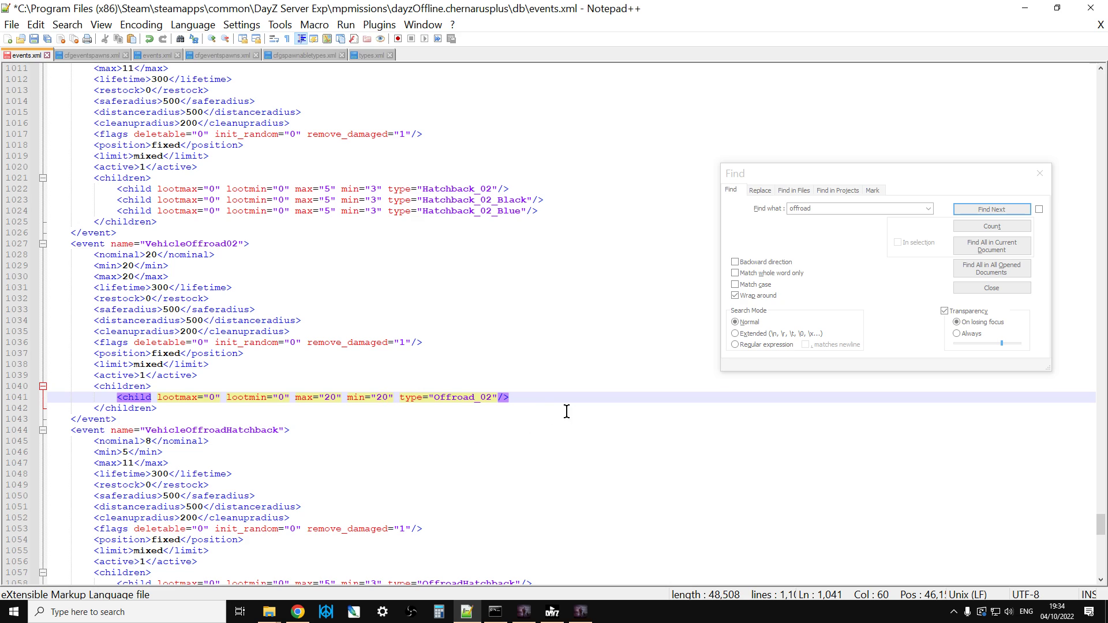
{"action": "left_click", "coordinate": [553, 407]}
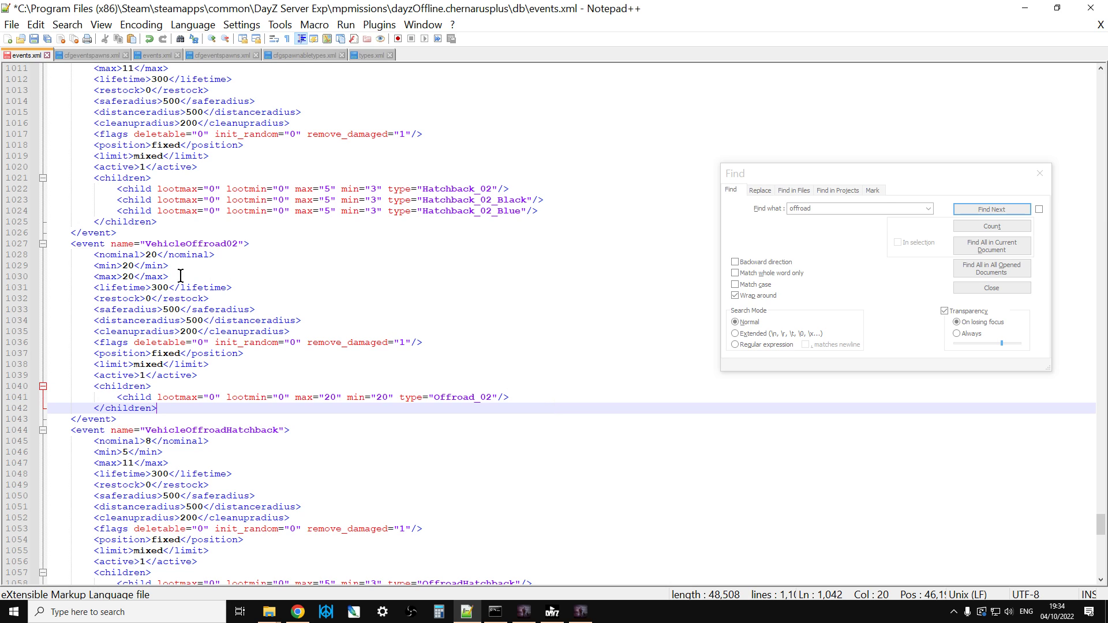
Change VehicleOffroad02 to nominal 10, min 8 and max 10
{"action": "left_click", "coordinate": [156, 254]}
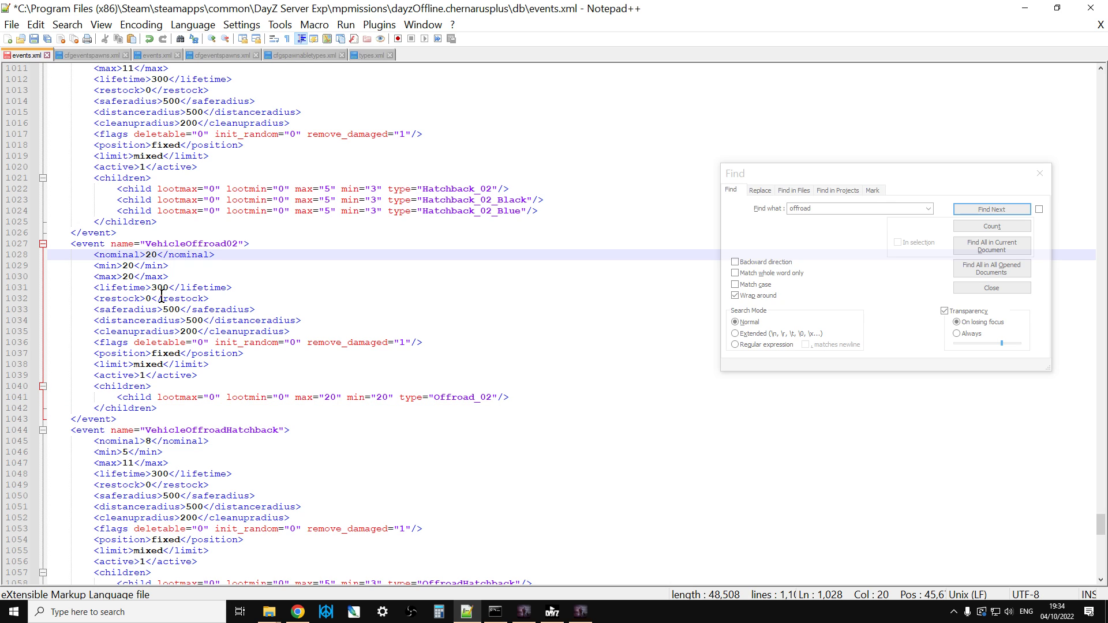
{"action": "key", "text": "BackSpace"}
{"action": "key", "text": "BackSpace"}
{"action": "type", "text": "10"}
{"action": "left_click", "coordinate": [129, 265]}
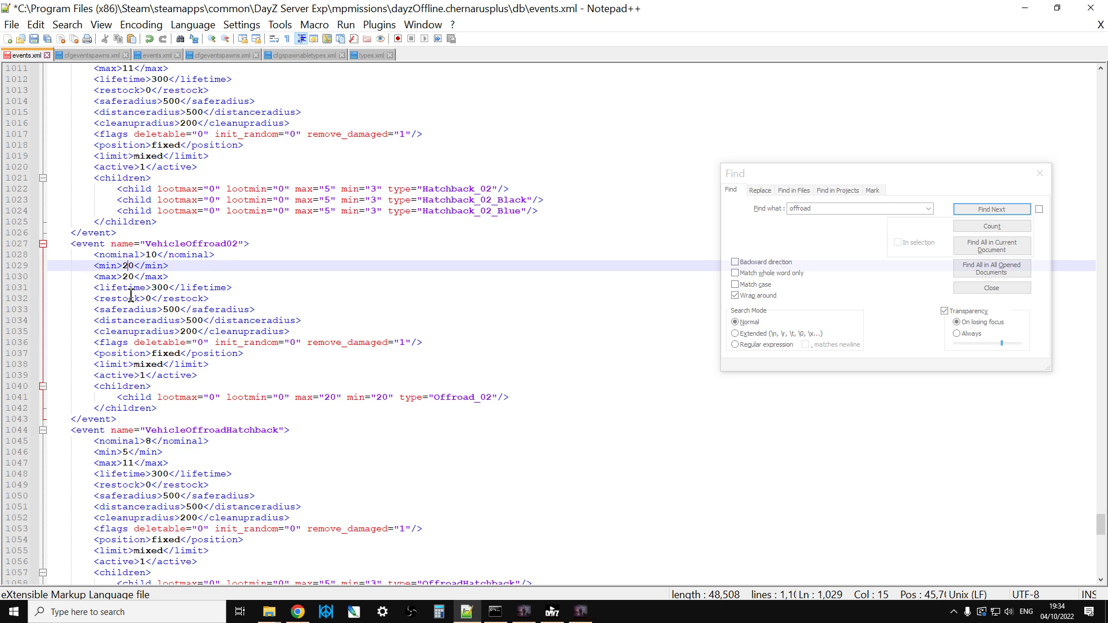
{"action": "key", "text": "BackSpace"}
{"action": "type", "text": "1"}
{"action": "left_click", "coordinate": [135, 277]}
{"action": "left_click", "coordinate": [134, 270]}
{"action": "key", "text": "BackSpace"}
{"action": "key", "text": "BackSpace"}
{"action": "type", "text": "8"}
{"action": "left_click", "coordinate": [134, 276]}
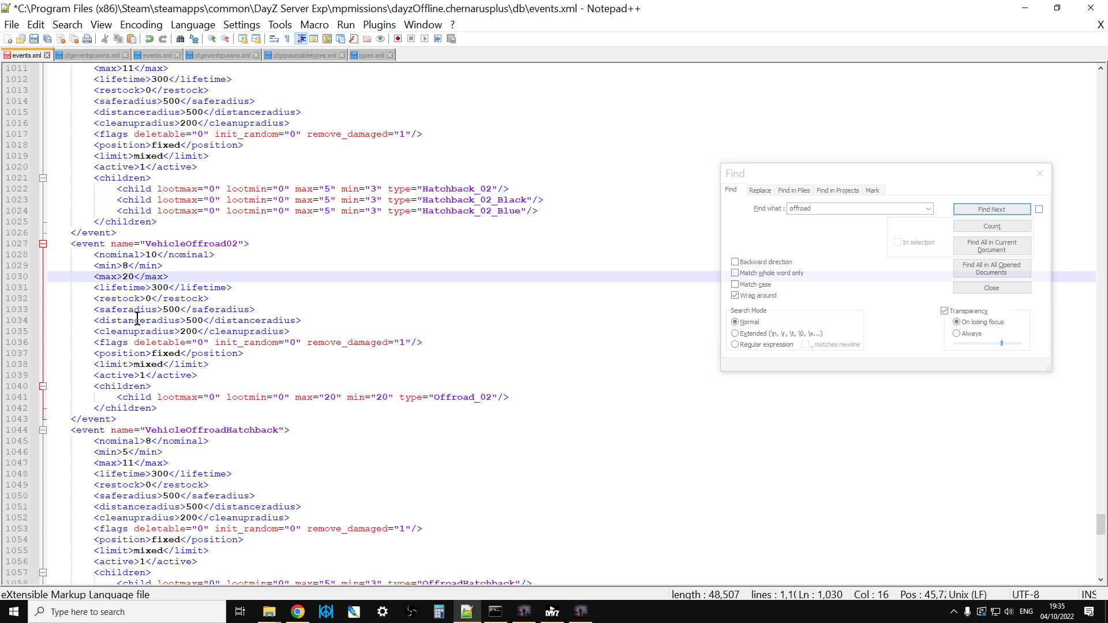
{"action": "key", "text": "BackSpace"}
{"action": "key", "text": "BackSpace"}
{"action": "type", "text": "10"}
Set the Offroad_02 child to max 10 and min 8
{"action": "left_click", "coordinate": [331, 397]}
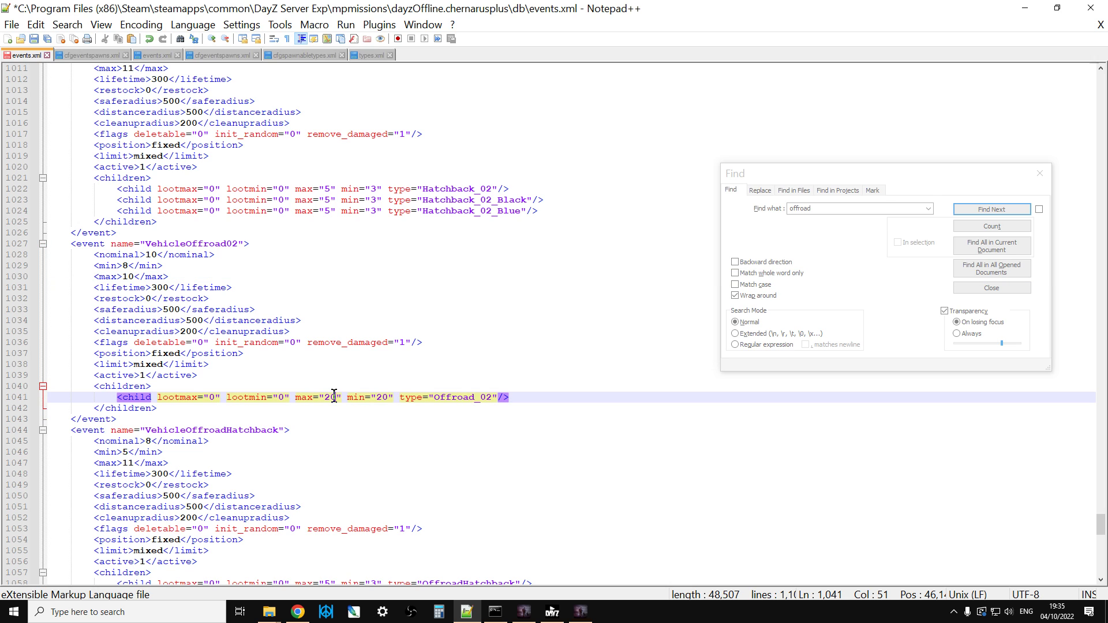
{"action": "key", "text": "Delete"}
{"action": "key", "text": "BackSpace"}
{"action": "type", "text": "10"}
{"action": "left_click", "coordinate": [388, 397]}
{"action": "key", "text": "BackSpace"}
{"action": "key", "text": "BackSpace"}
{"action": "type", "text": "8"}
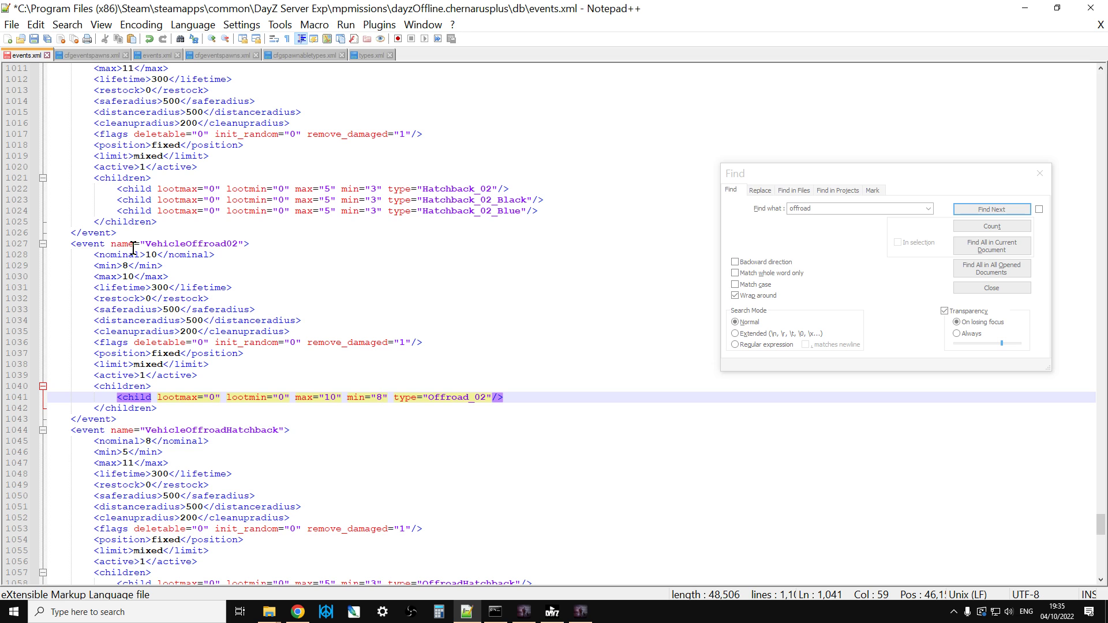
Back in cfgeventspawns.xml, review the VehicleOffroad02 spawn lines 622–641 and clear the selection
{"action": "left_click", "coordinate": [81, 54]}
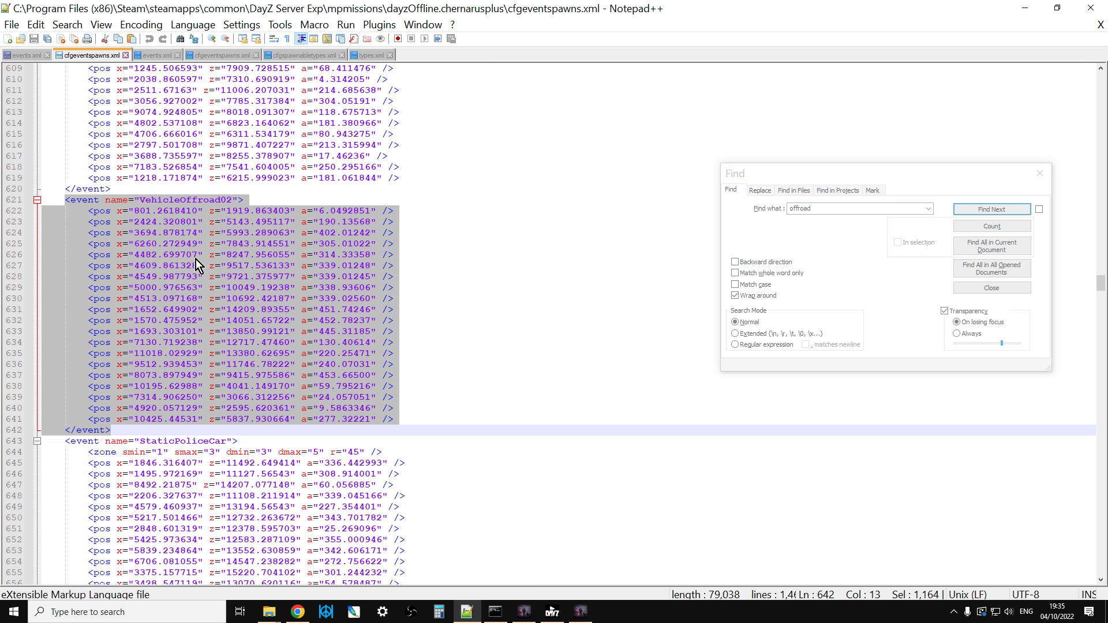
{"action": "left_click", "coordinate": [150, 427]}
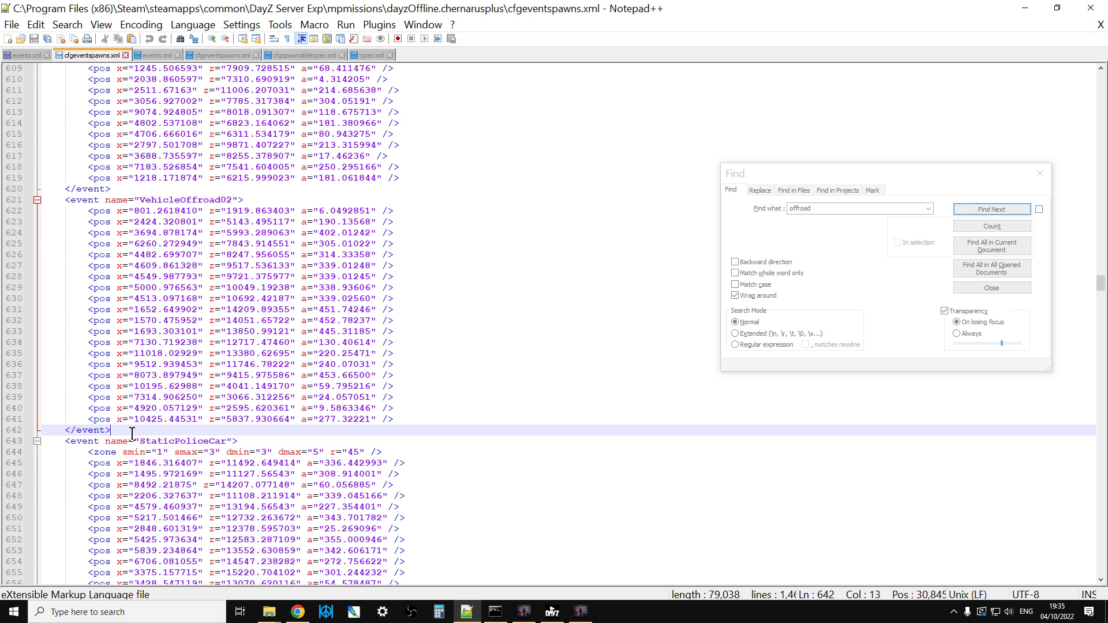
{"action": "left_click_drag", "start_coordinate": [122, 423], "coordinate": [45, 200]}
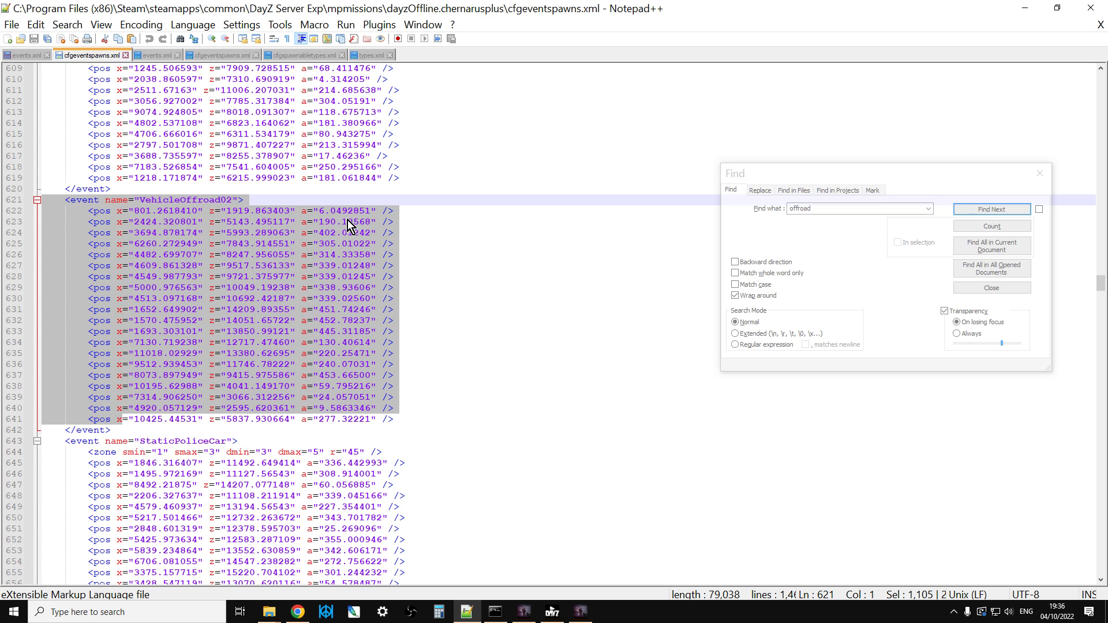
{"action": "left_click", "coordinate": [132, 424]}
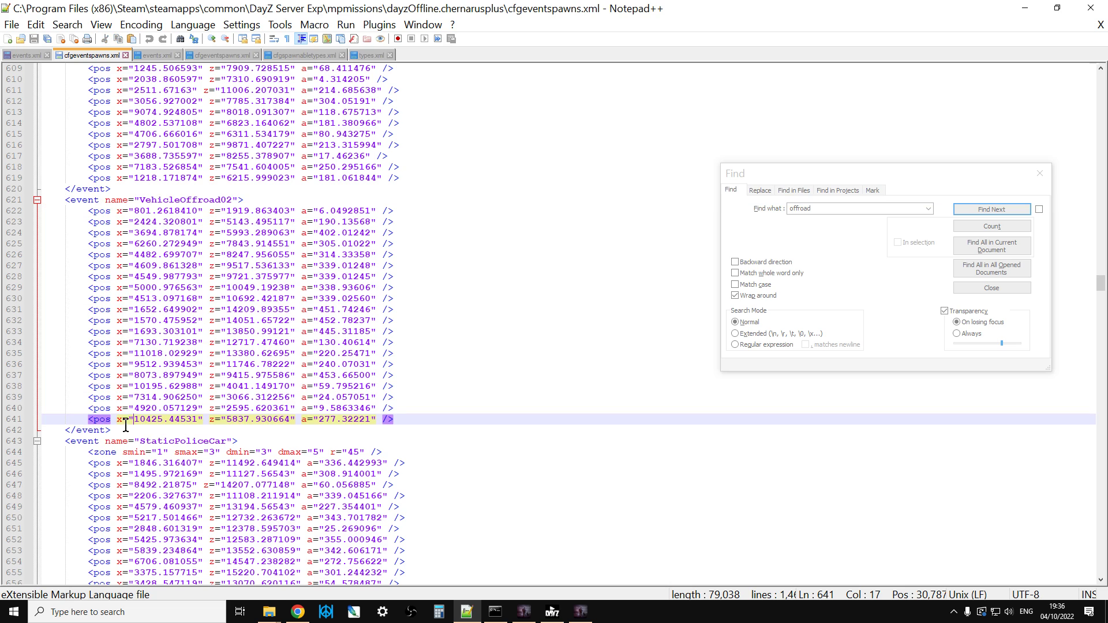
{"action": "left_click", "coordinate": [117, 430]}
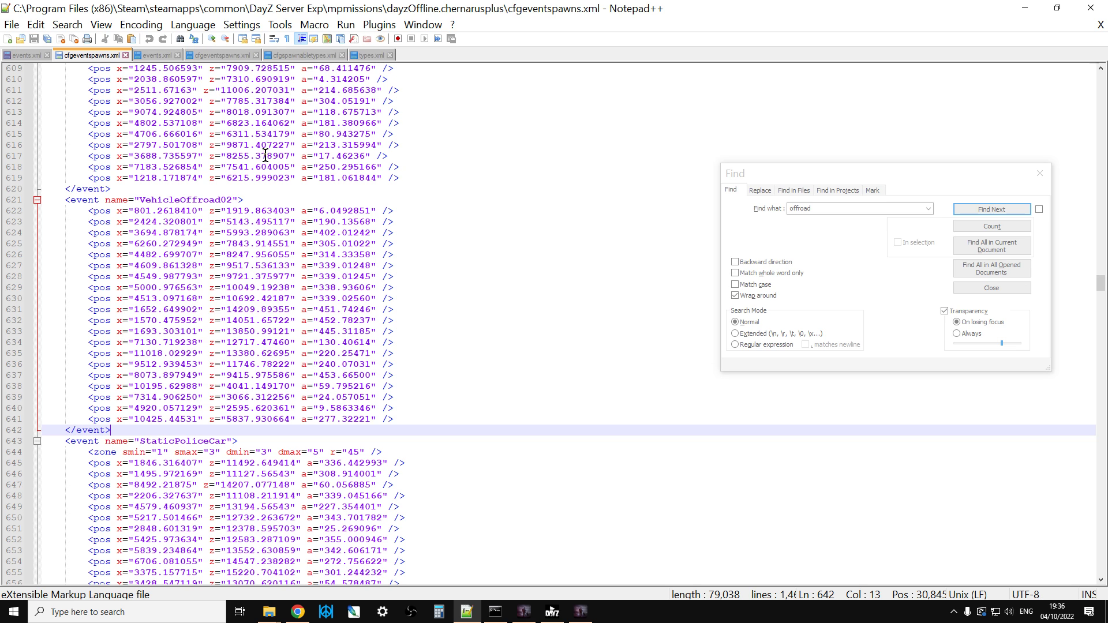
{"action": "left_click", "coordinate": [294, 53]}
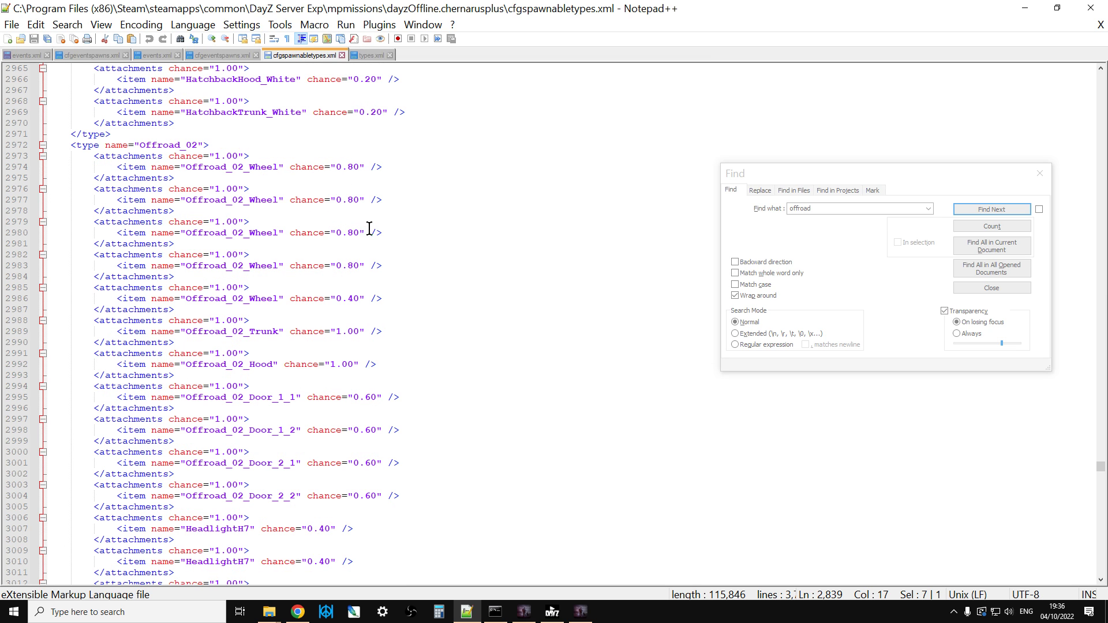
{"action": "left_click", "coordinate": [1038, 175]}
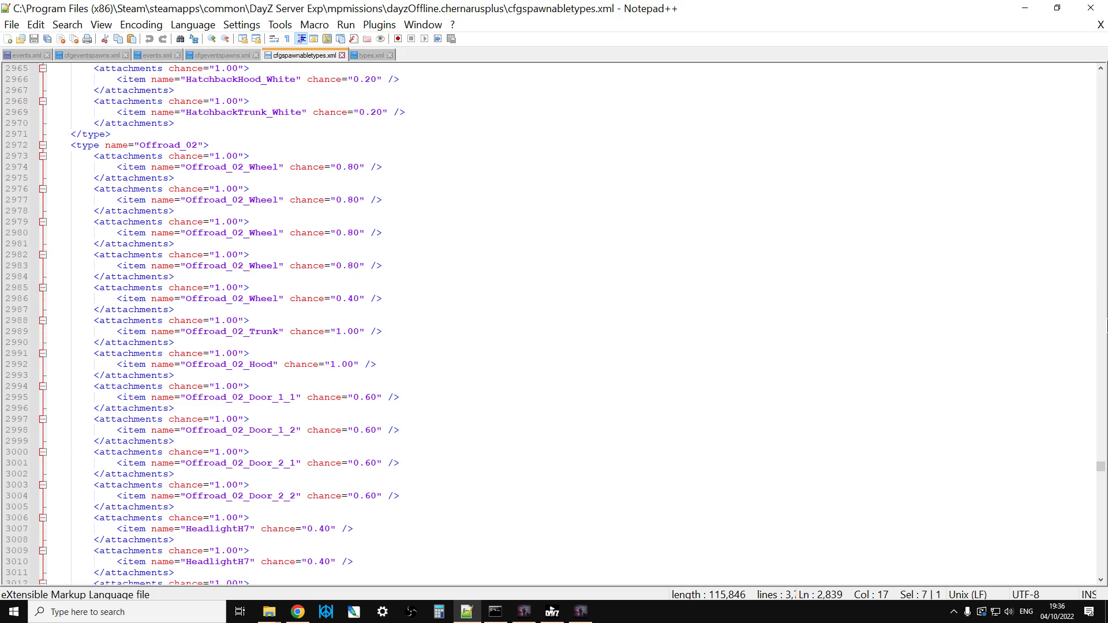
{"action": "left_click_drag", "start_coordinate": [1101, 466], "coordinate": [1090, 81]}
{"action": "left_click", "coordinate": [804, 89]}
{"action": "key", "text": "ctrl+f"}
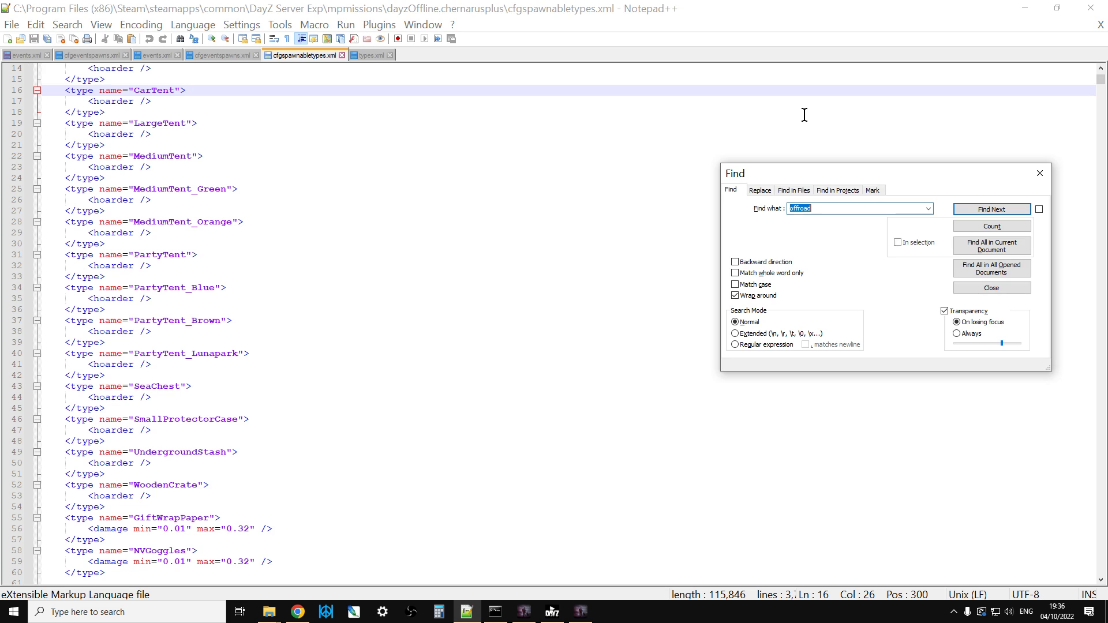
{"action": "key", "text": "Return"}
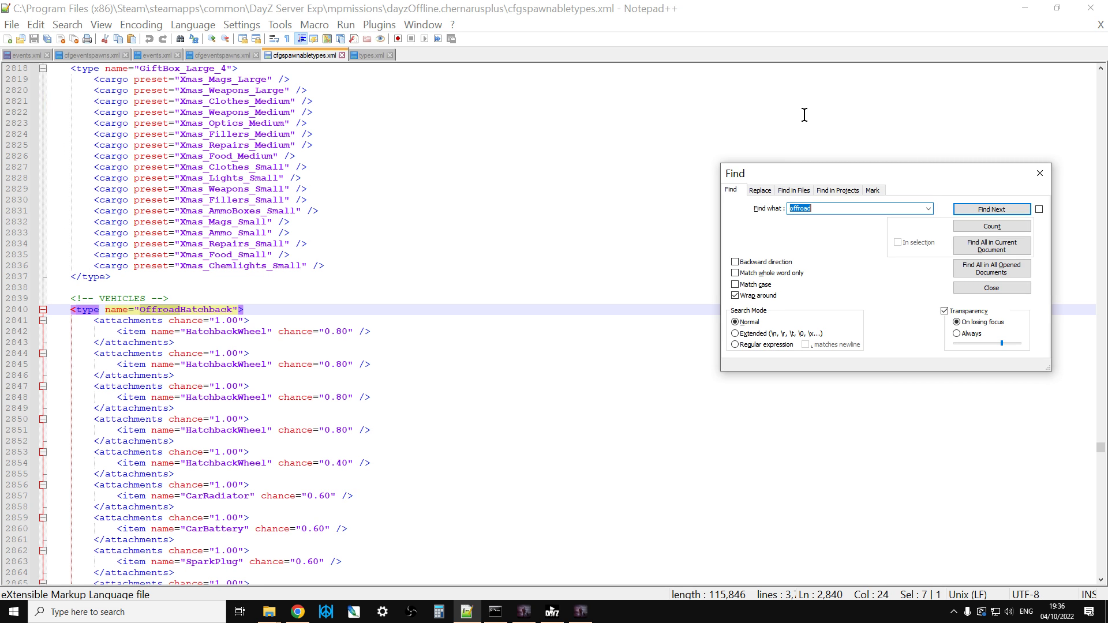
{"action": "left_click", "coordinate": [1006, 210]}
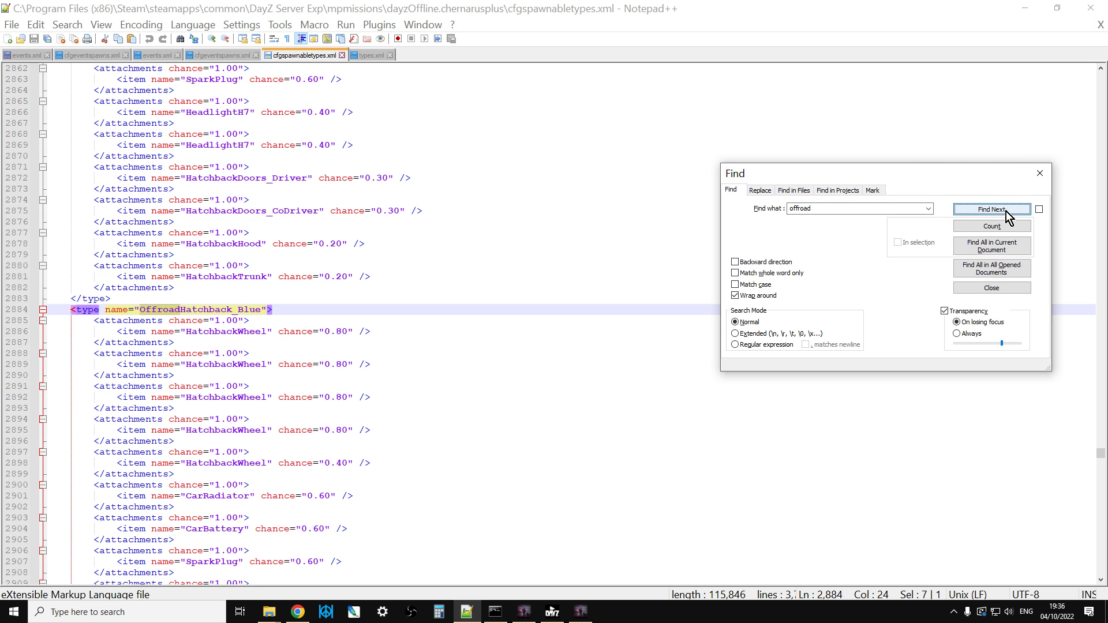
{"action": "left_click", "coordinate": [1006, 211]}
{"action": "left_click", "coordinate": [1006, 212]}
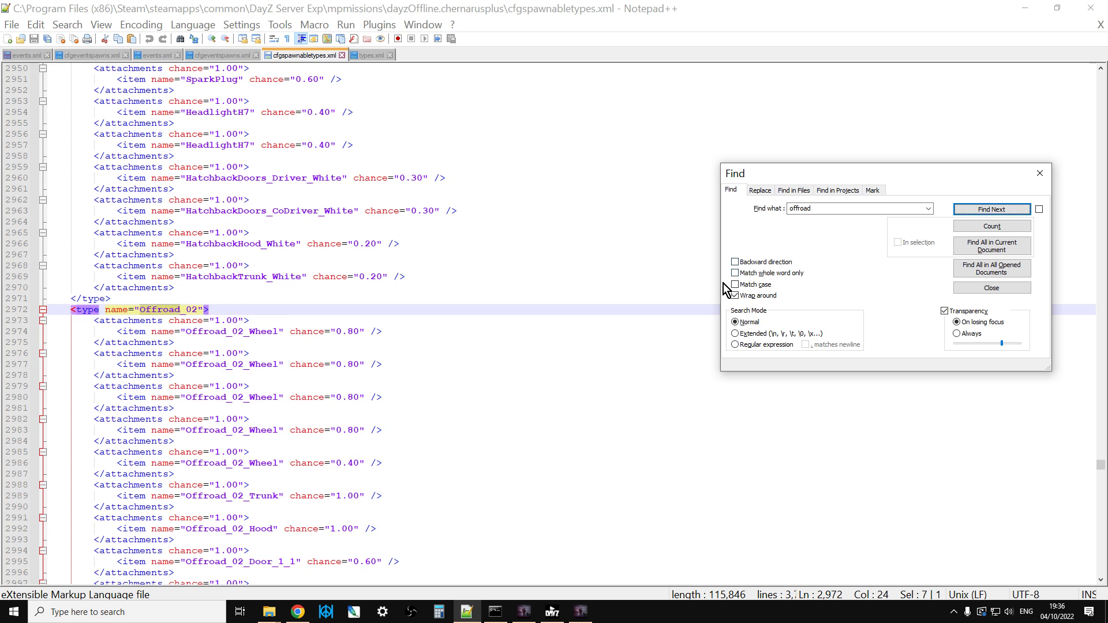
{"action": "left_click", "coordinate": [360, 288]}
{"action": "scroll", "coordinate": [362, 298], "scroll_direction": "down", "scroll_amount": 4}
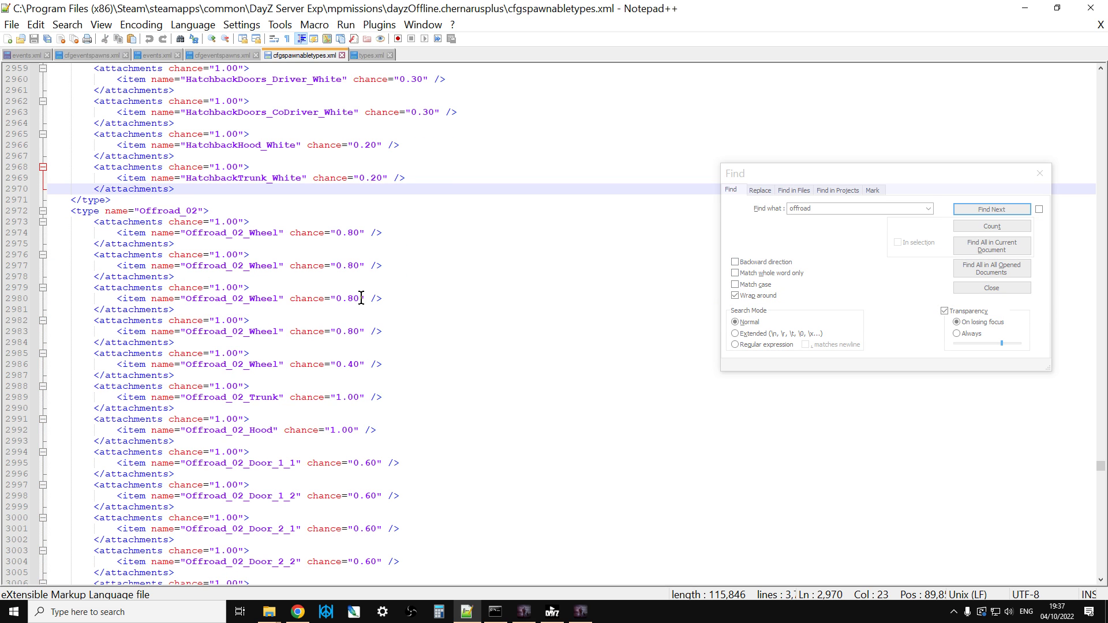
{"action": "scroll", "coordinate": [362, 297], "scroll_direction": "down", "scroll_amount": 1}
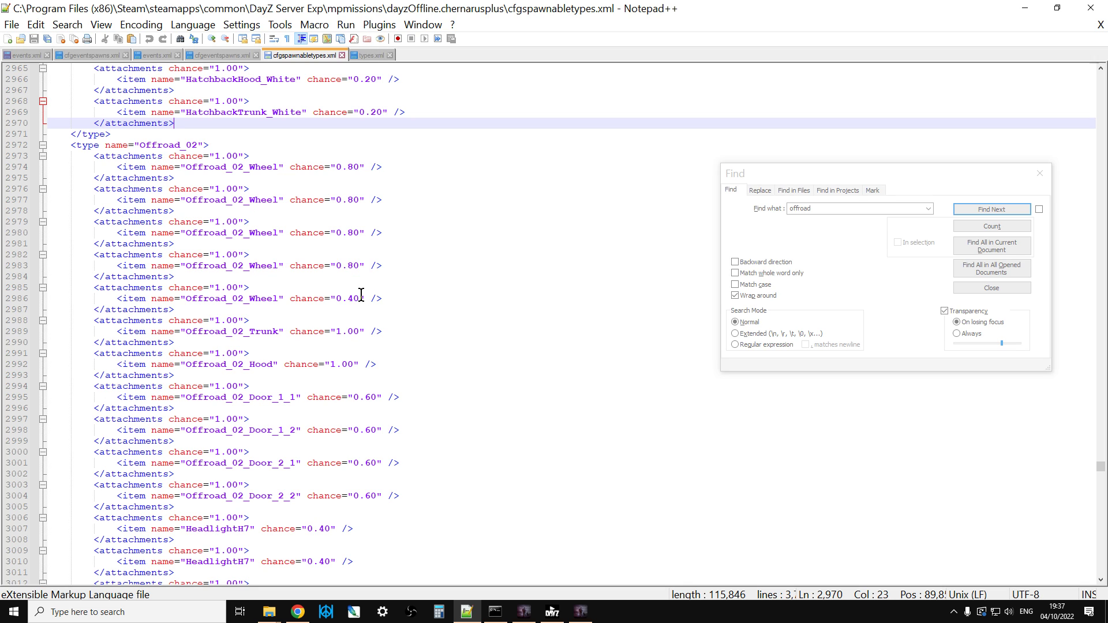
{"action": "left_click", "coordinate": [158, 147]}
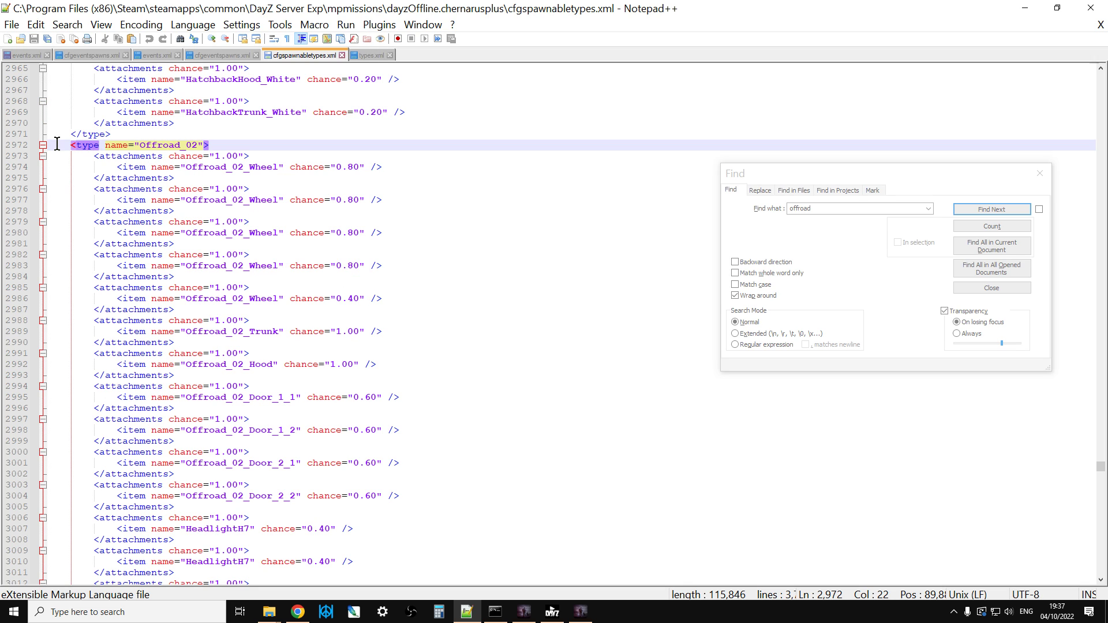
{"action": "left_click_drag", "start_coordinate": [58, 144], "coordinate": [217, 144]}
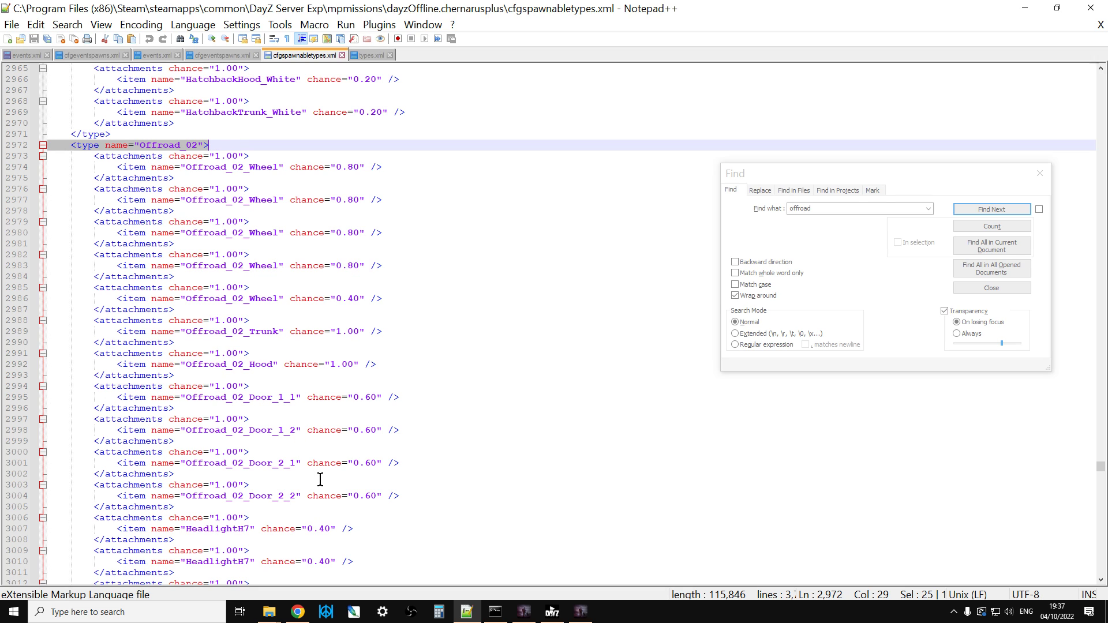
{"action": "left_click", "coordinate": [254, 191]}
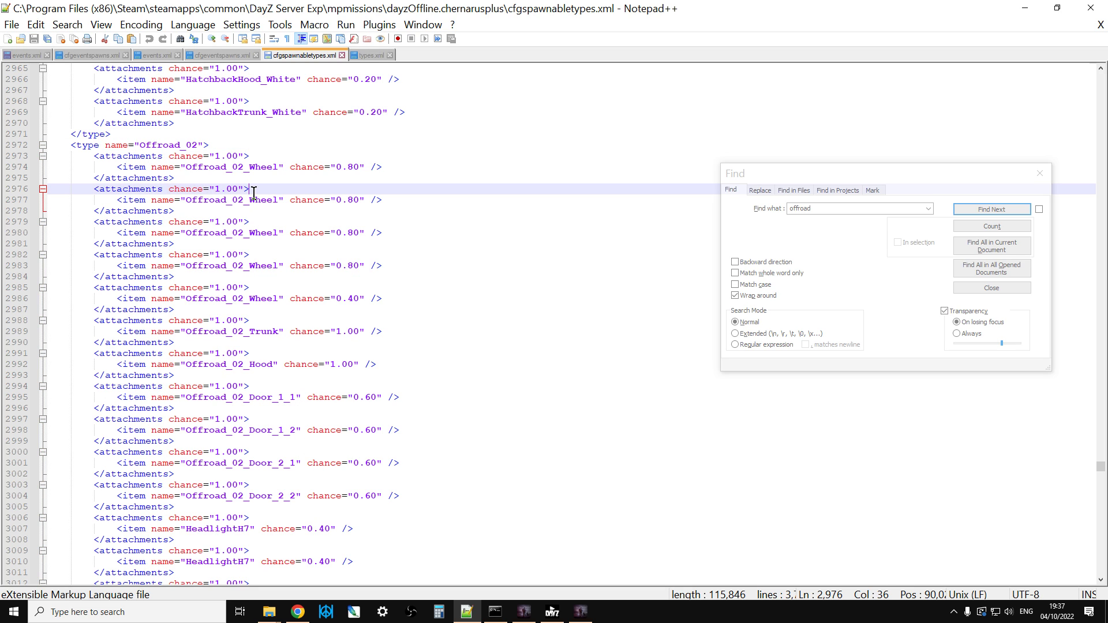
{"action": "left_click", "coordinate": [89, 157]}
{"action": "left_click_drag", "start_coordinate": [89, 156], "coordinate": [205, 178]}
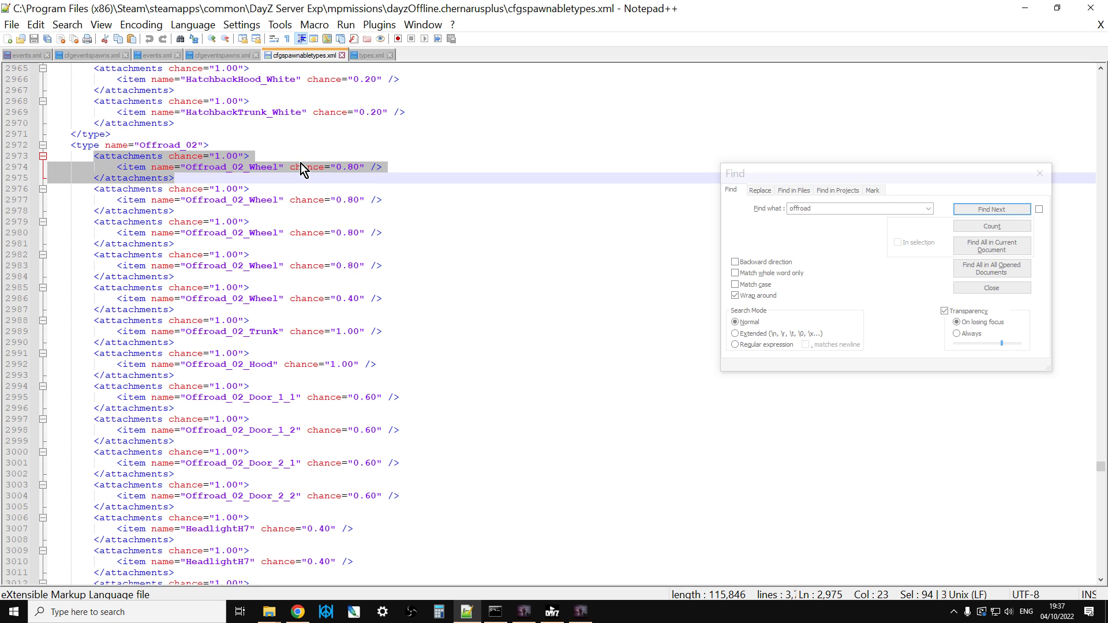
{"action": "left_click", "coordinate": [273, 189]}
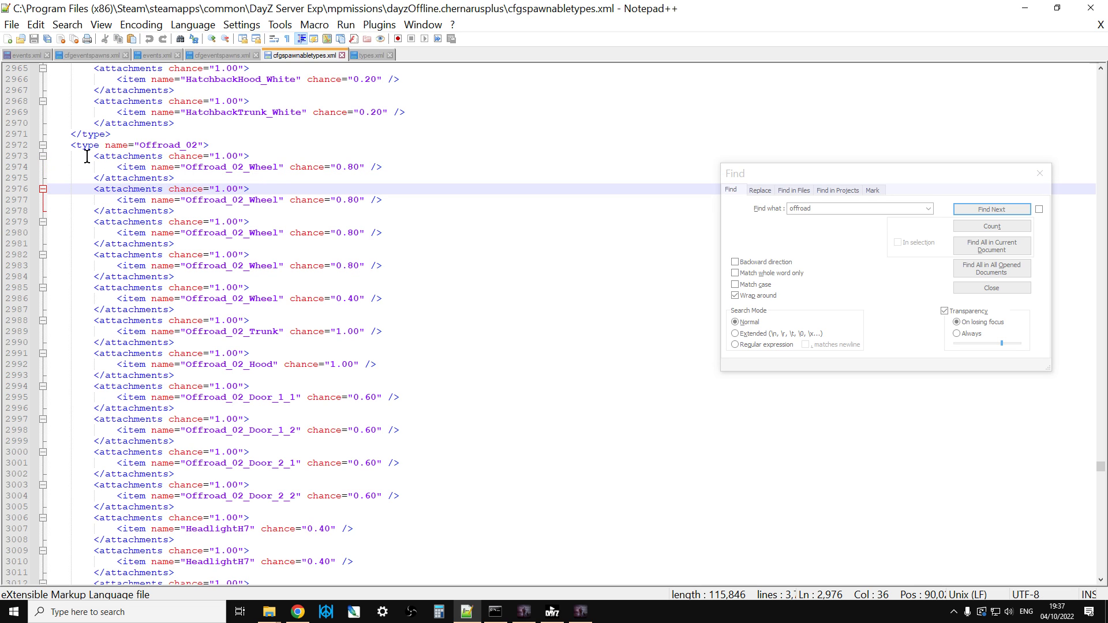
{"action": "left_click_drag", "start_coordinate": [87, 156], "coordinate": [390, 266]}
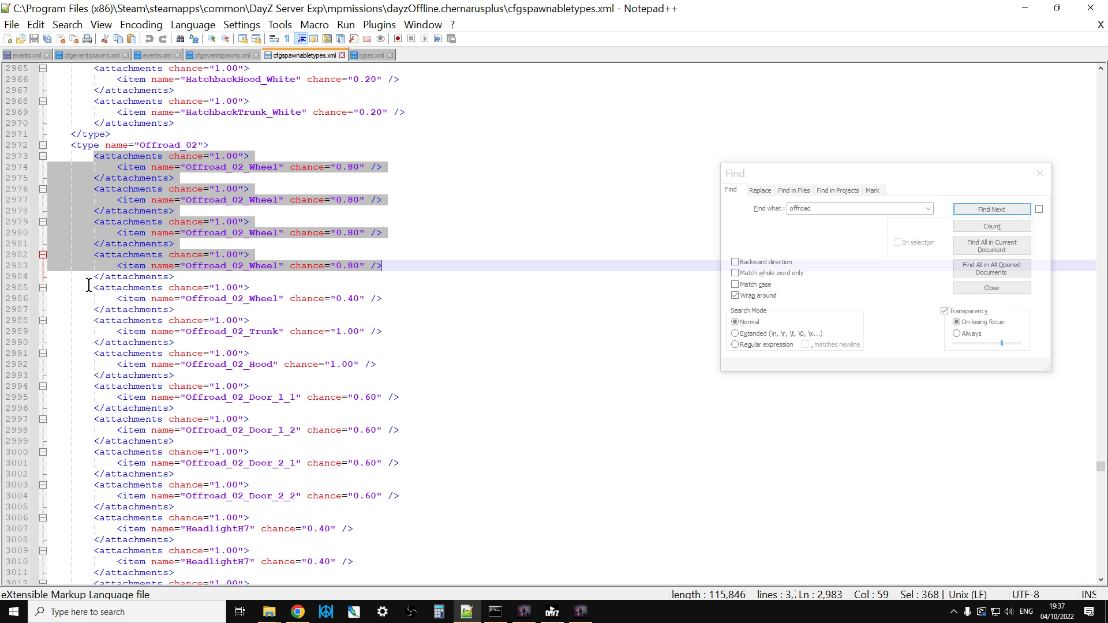
{"action": "left_click_drag", "start_coordinate": [88, 285], "coordinate": [225, 310]}
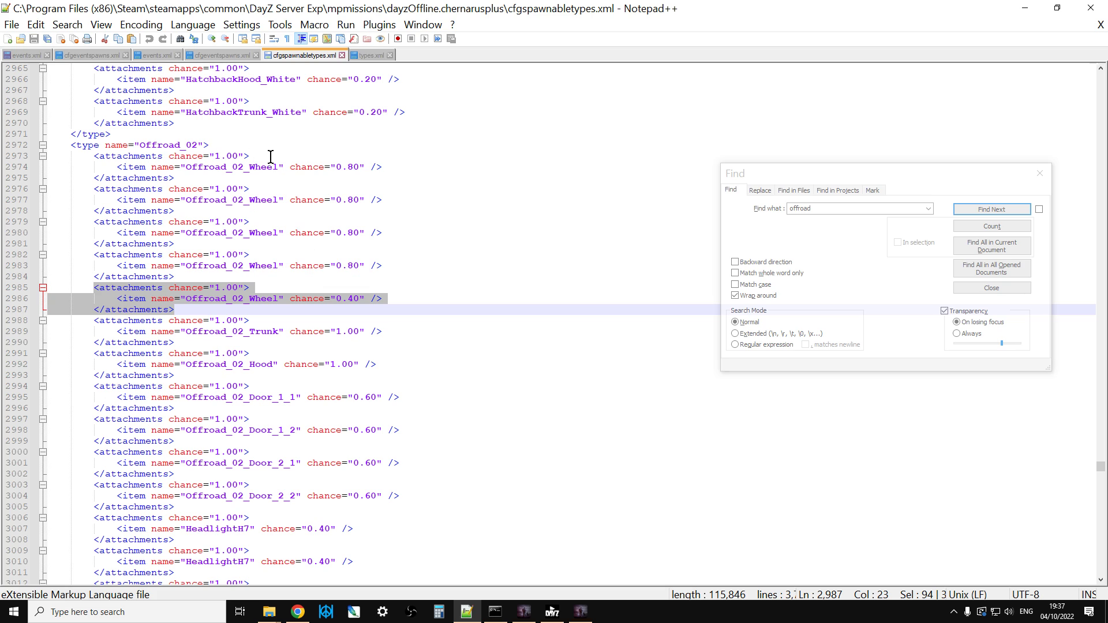
Raise the first and second Offroad_02 wheel chances to 1.00
{"action": "left_click", "coordinate": [339, 166]}
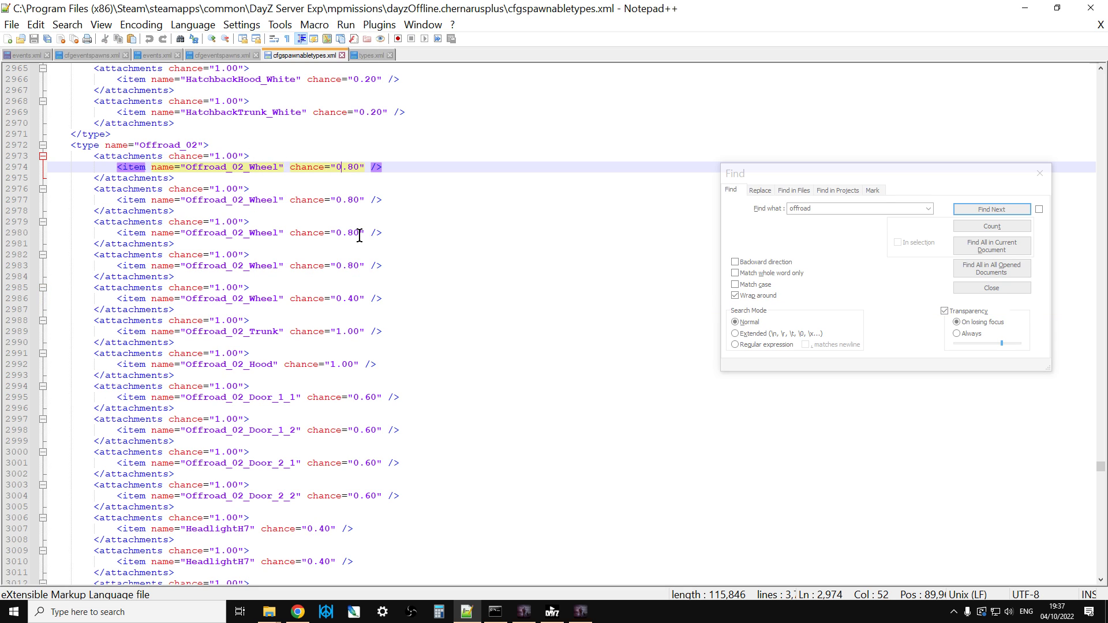
{"action": "key", "text": "BackSpace"}
{"action": "type", "text": "1"}
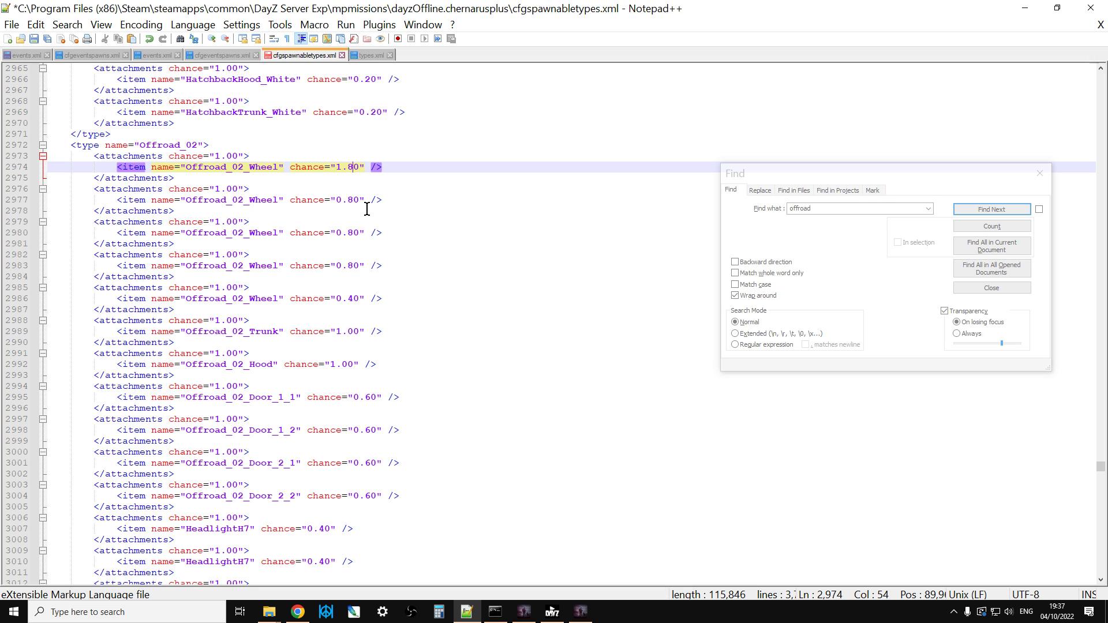
{"action": "key", "text": "BackSpace"}
{"action": "type", "text": "0"}
{"action": "left_click", "coordinate": [341, 200]}
{"action": "key", "text": "BackSpace"}
{"action": "type", "text": "1"}
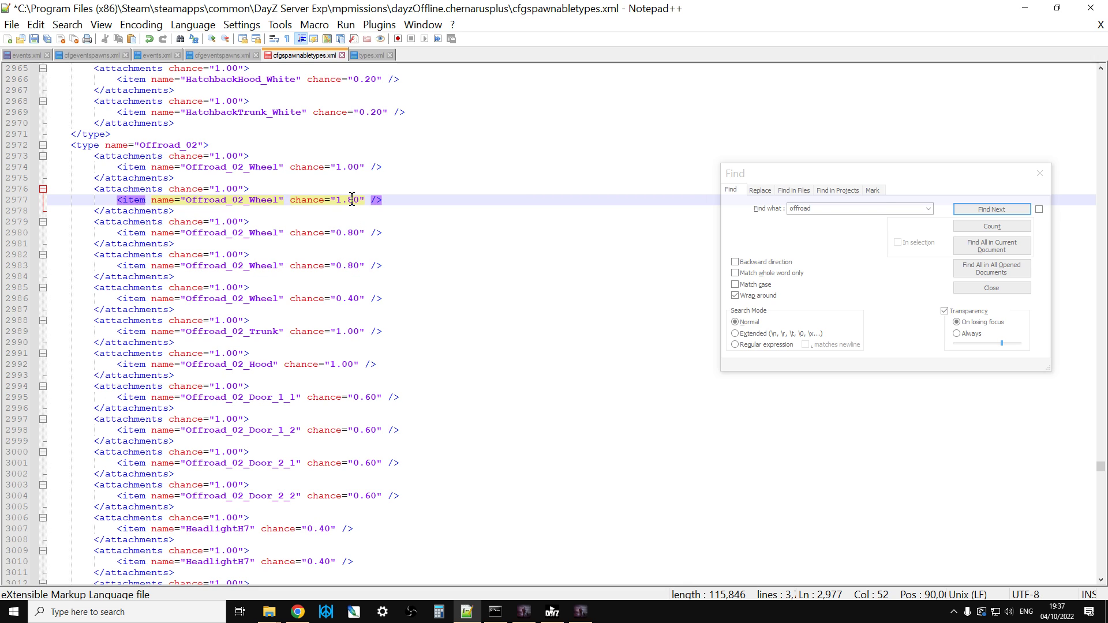
{"action": "key", "text": "BackSpace"}
{"action": "type", "text": "0"}
Raise the third and fourth Offroad_02 wheel chances to 1.00
{"action": "left_click", "coordinate": [344, 233]}
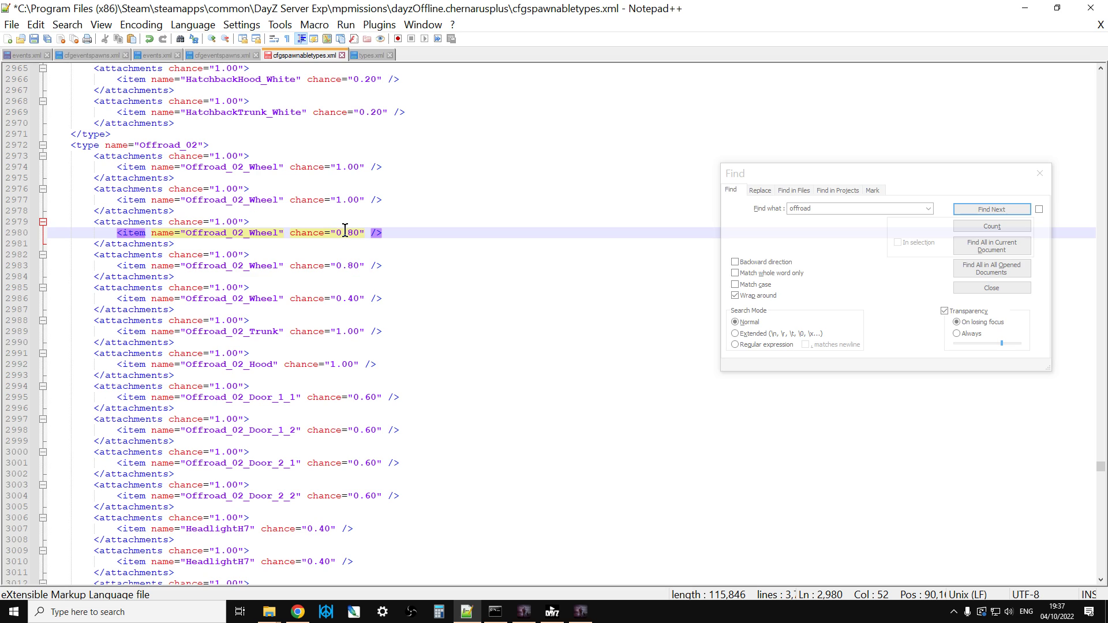
{"action": "key", "text": "BackSpace"}
{"action": "type", "text": "1"}
{"action": "key", "text": "BackSpace"}
{"action": "type", "text": "0"}
{"action": "left_click", "coordinate": [340, 266]}
{"action": "key", "text": "BackSpace"}
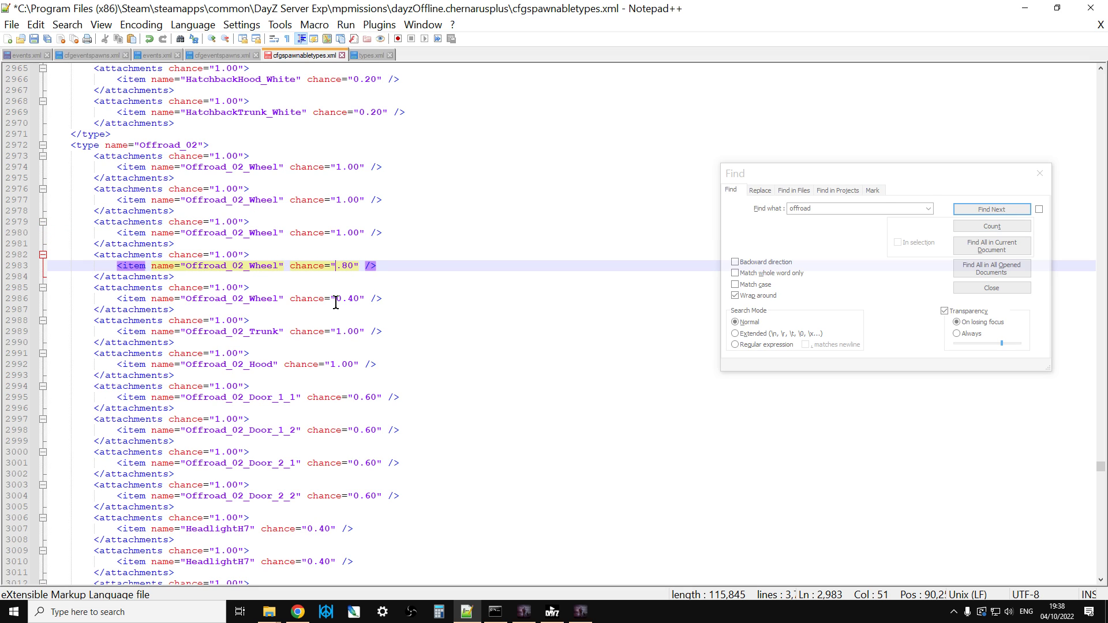
{"action": "type", "text": "1"}
{"action": "left_click", "coordinate": [354, 266]}
{"action": "key", "text": "BackSpace"}
{"action": "type", "text": "0"}
Change the Offroad_02_Door_1_1 chance from 0.60 to 1.00, leaving the other doors unchanged
{"action": "scroll", "coordinate": [349, 288], "scroll_direction": "down", "scroll_amount": 3}
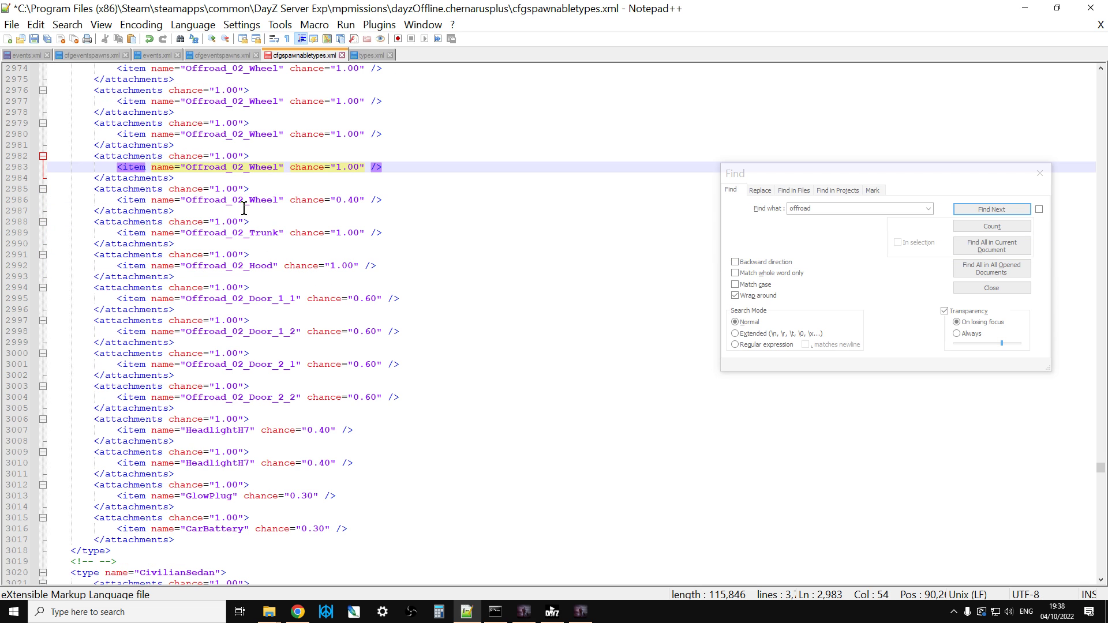
{"action": "left_click", "coordinate": [241, 236]}
{"action": "left_click", "coordinate": [250, 267]}
{"action": "left_click", "coordinate": [260, 299]}
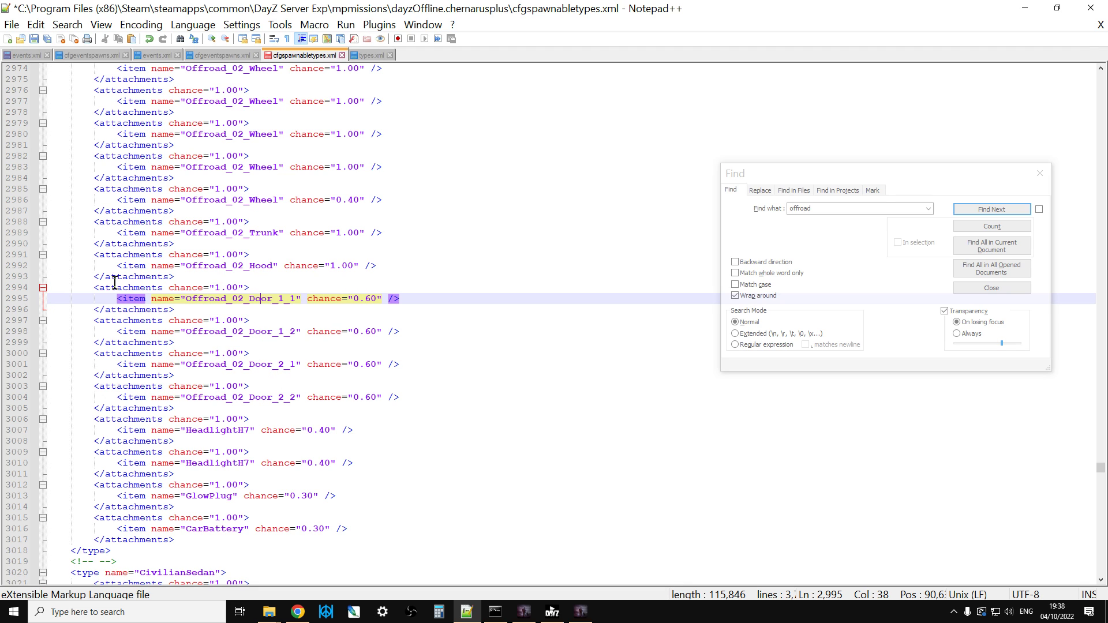
{"action": "left_click_drag", "start_coordinate": [94, 288], "coordinate": [265, 287]}
{"action": "left_click_drag", "start_coordinate": [399, 298], "coordinate": [110, 298]}
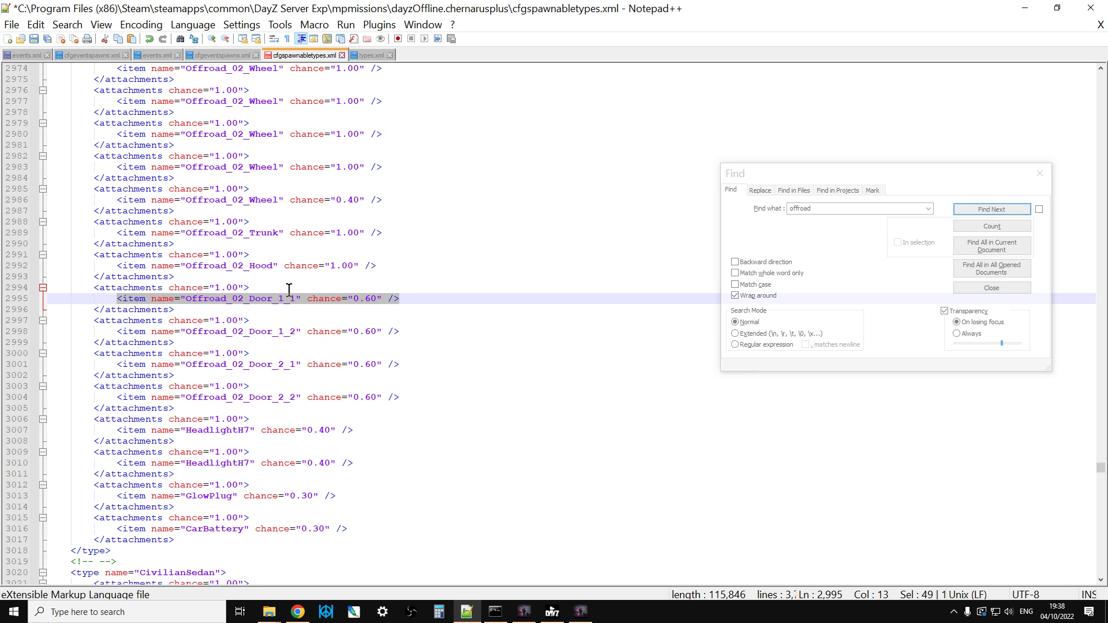
{"action": "left_click", "coordinate": [357, 298]}
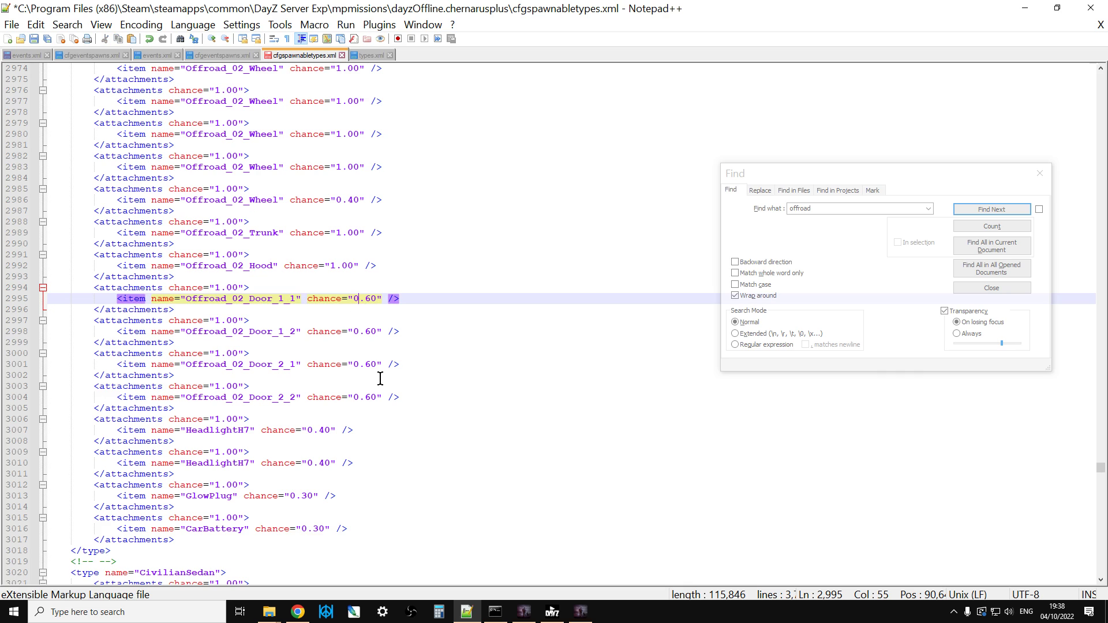
{"action": "key", "text": "BackSpace"}
{"action": "type", "text": "1"}
{"action": "left_click", "coordinate": [370, 299]}
{"action": "key", "text": "BackSpace"}
{"action": "type", "text": "0"}
{"action": "scroll", "coordinate": [282, 309], "scroll_direction": "down", "scroll_amount": 2}
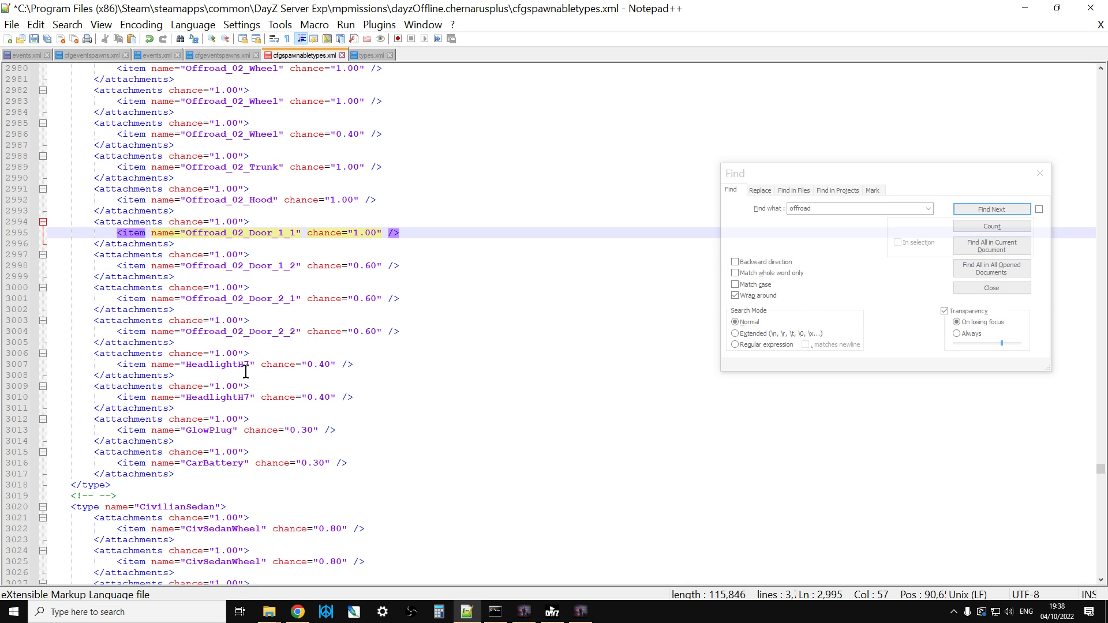
{"action": "scroll", "coordinate": [261, 371], "scroll_direction": "down", "scroll_amount": 1}
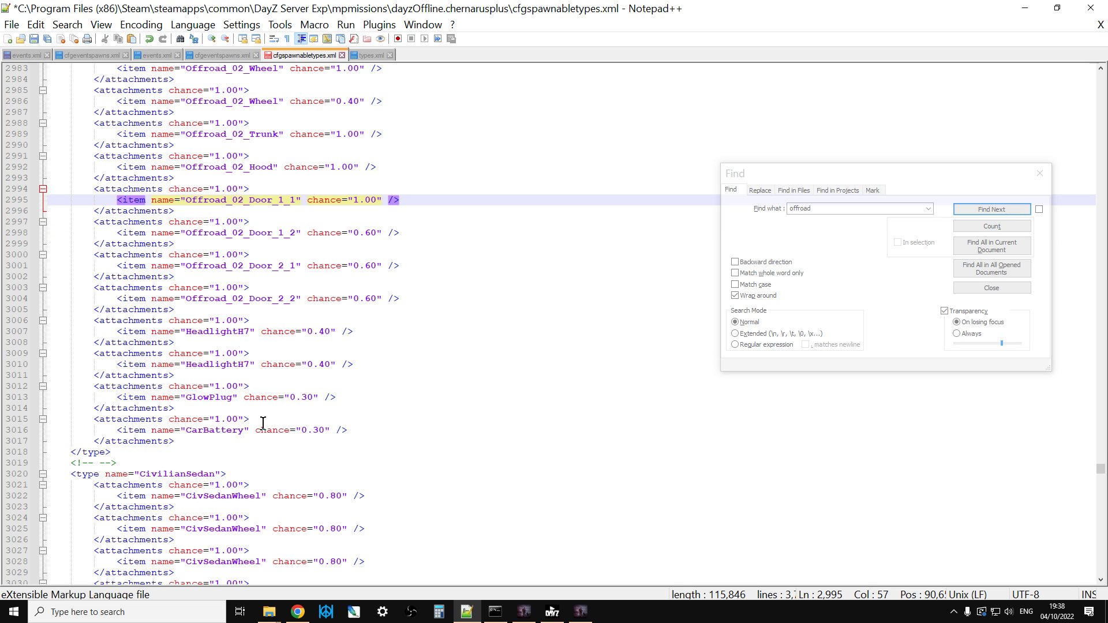
{"action": "scroll", "coordinate": [263, 424], "scroll_direction": "down", "scroll_amount": 1}
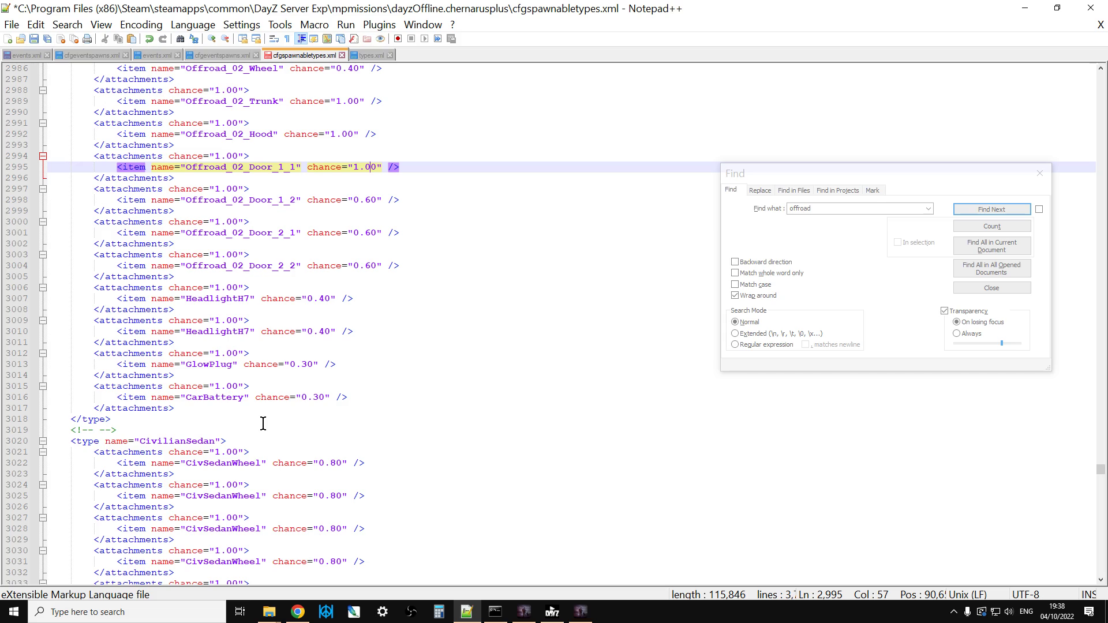
{"action": "scroll", "coordinate": [208, 427], "scroll_direction": "up", "scroll_amount": 1}
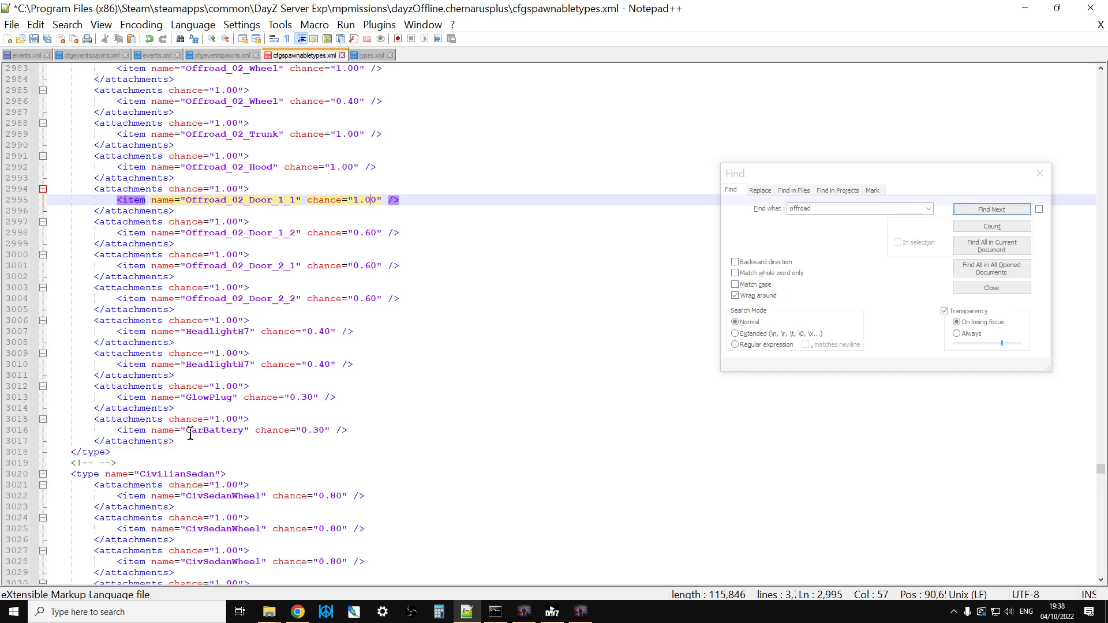
{"action": "left_click", "coordinate": [580, 612]}
{"action": "key", "text": "w"}
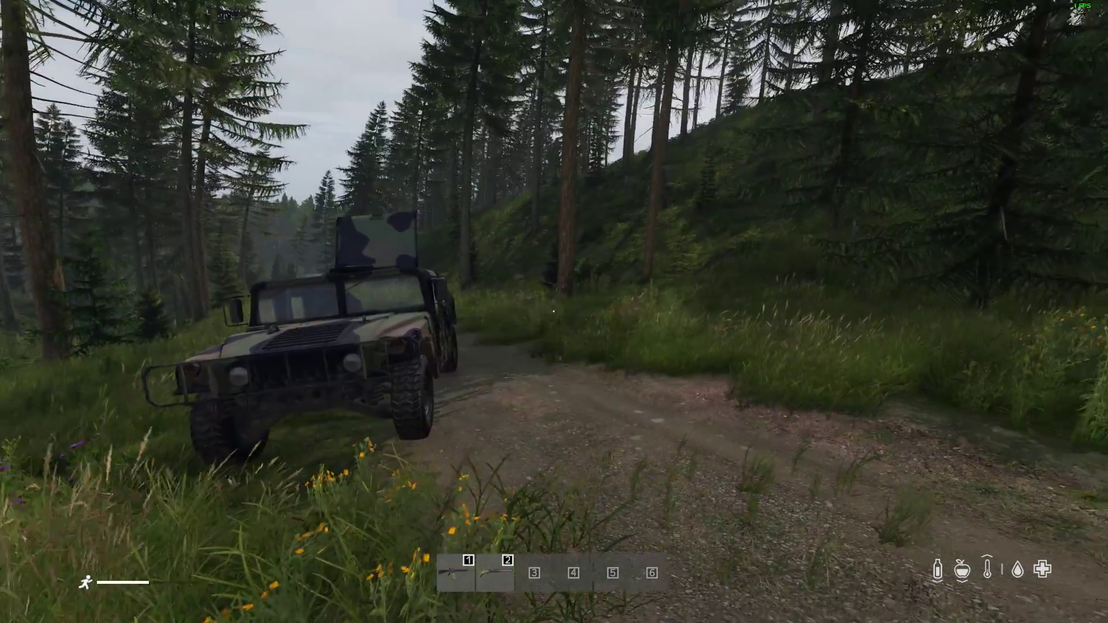
{"action": "key", "text": "w"}
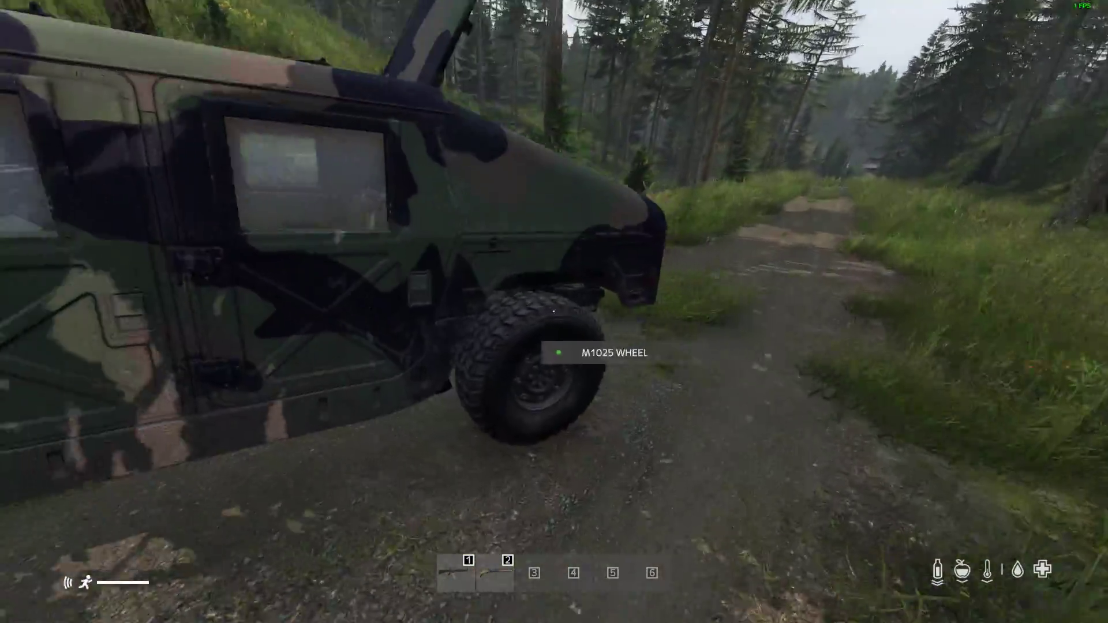
{"action": "key", "text": "Tab"}
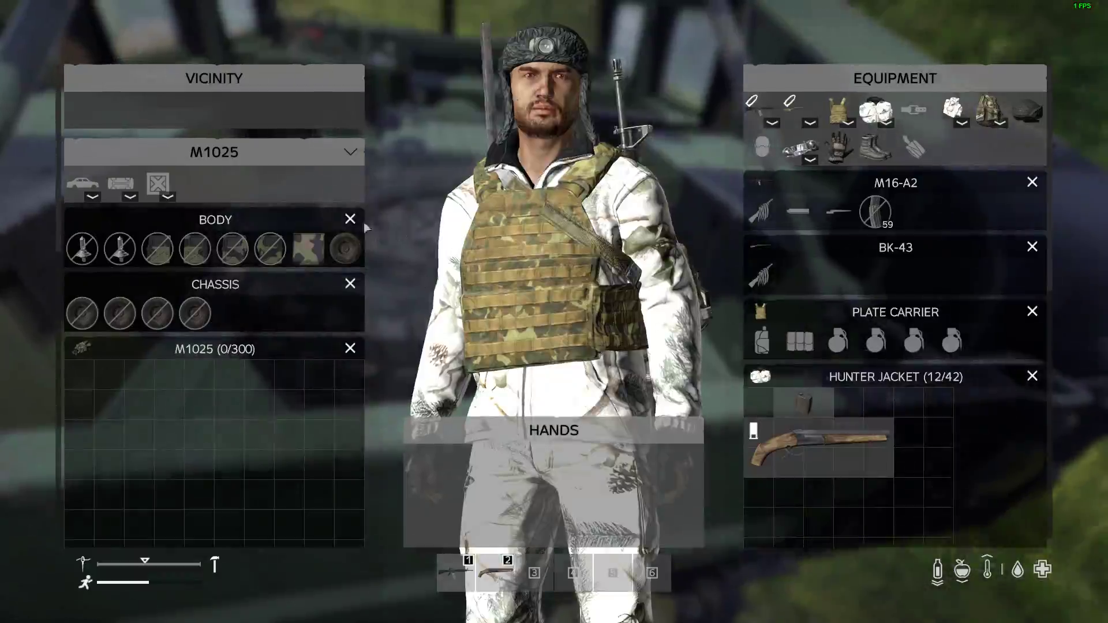
{"action": "scroll", "coordinate": [234, 373], "scroll_direction": "down", "scroll_amount": 5}
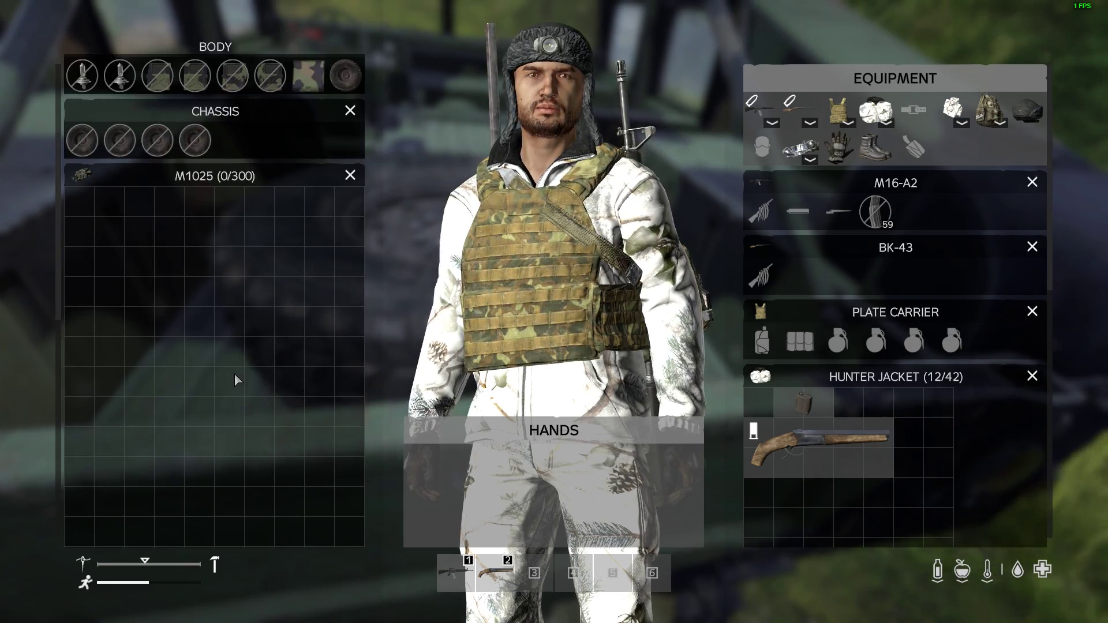
{"action": "key", "text": "Tab"}
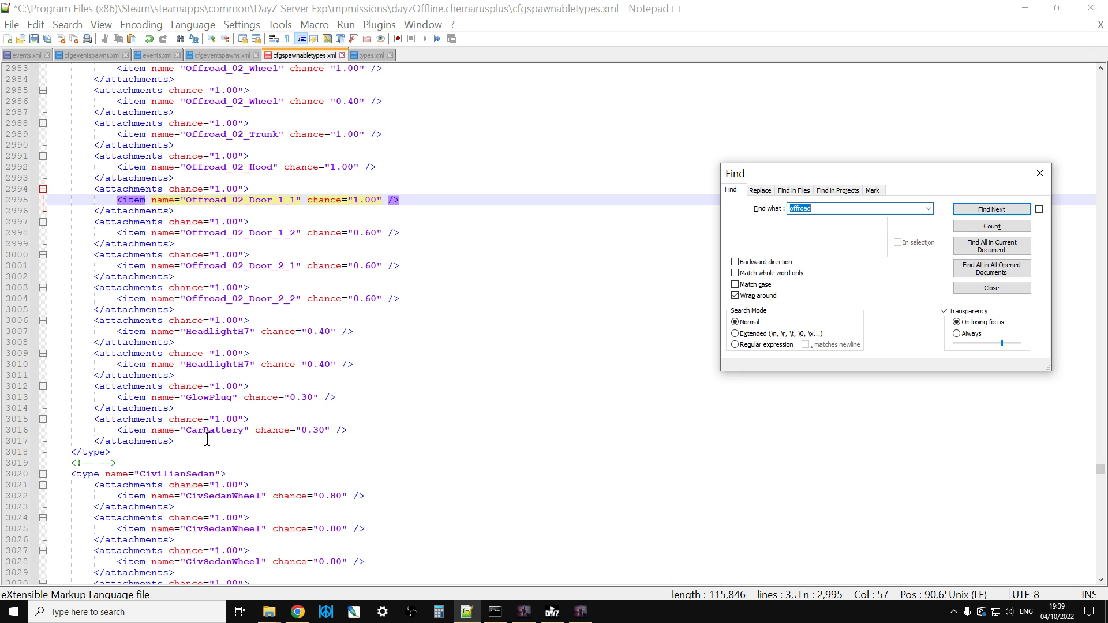
Duplicate the CarBattery attachments block below the last attachment of the Offroad_02 entry
{"action": "left_click_drag", "start_coordinate": [184, 442], "coordinate": [95, 419]}
{"action": "key", "text": "ctrl+c"}
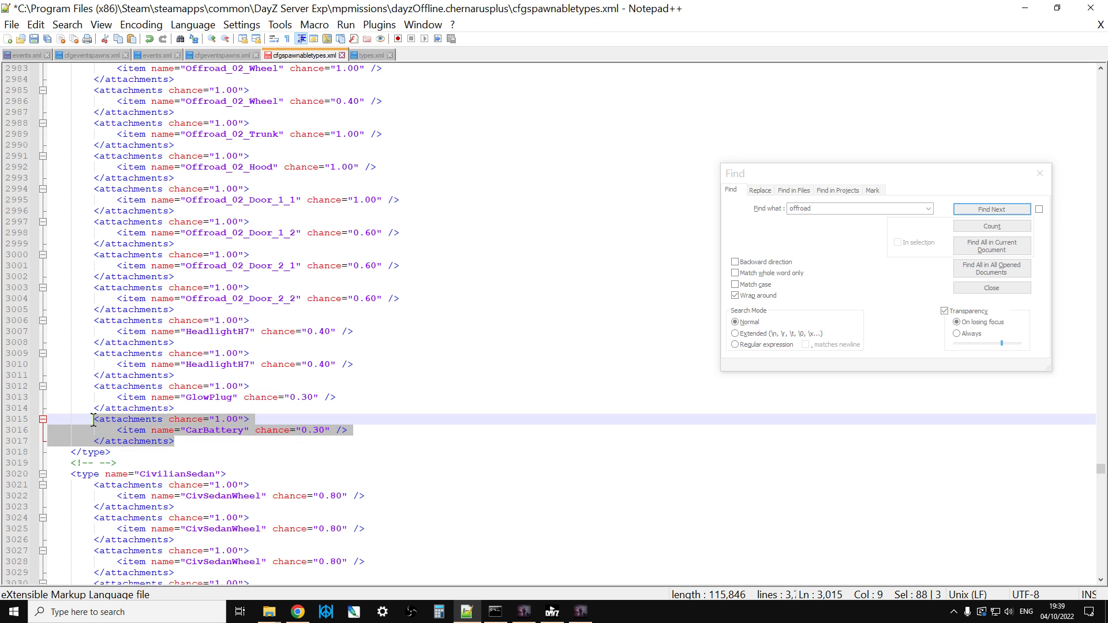
{"action": "right_click", "coordinate": [115, 422]}
{"action": "left_click", "coordinate": [146, 140]}
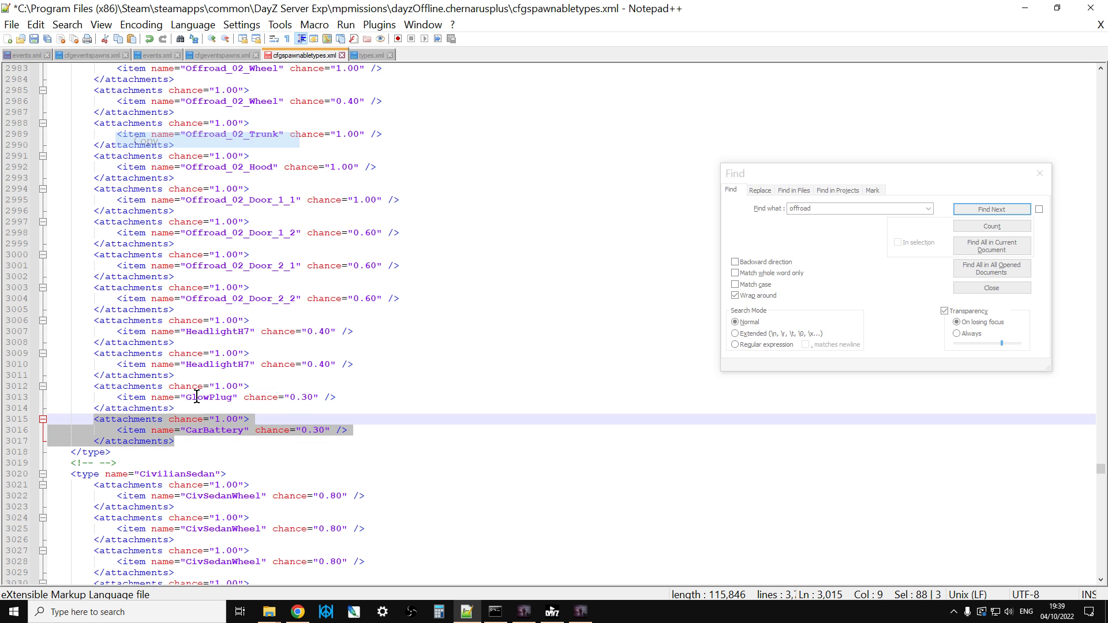
{"action": "left_click", "coordinate": [207, 447]}
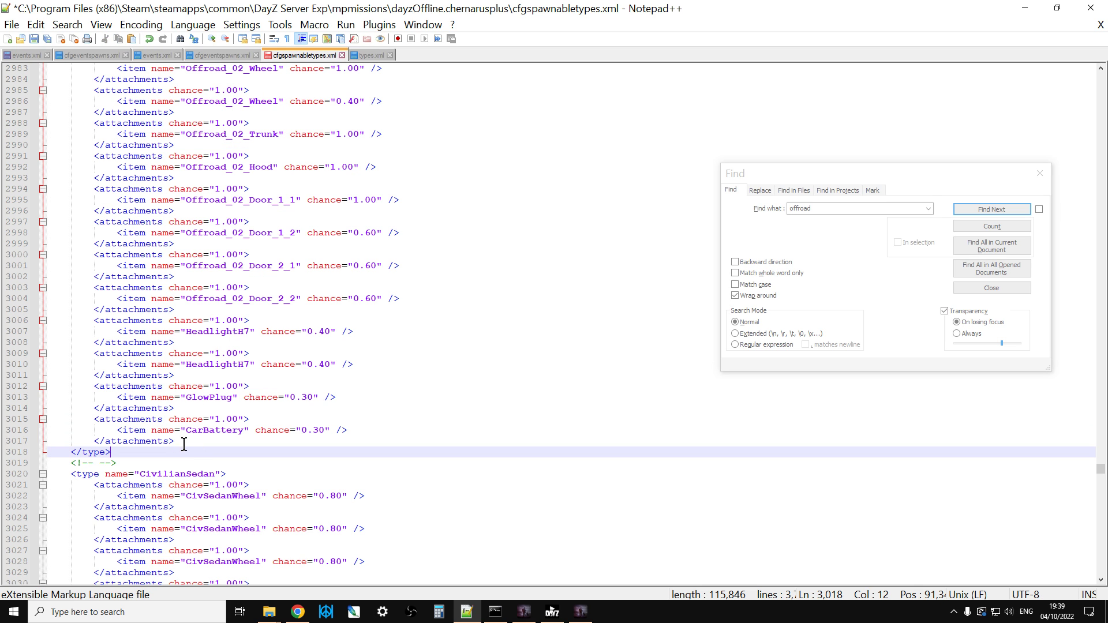
{"action": "left_click", "coordinate": [196, 440]}
{"action": "key", "text": "Return"}
{"action": "key", "text": "Return"}
{"action": "key", "text": "Return"}
{"action": "left_click", "coordinate": [144, 453]}
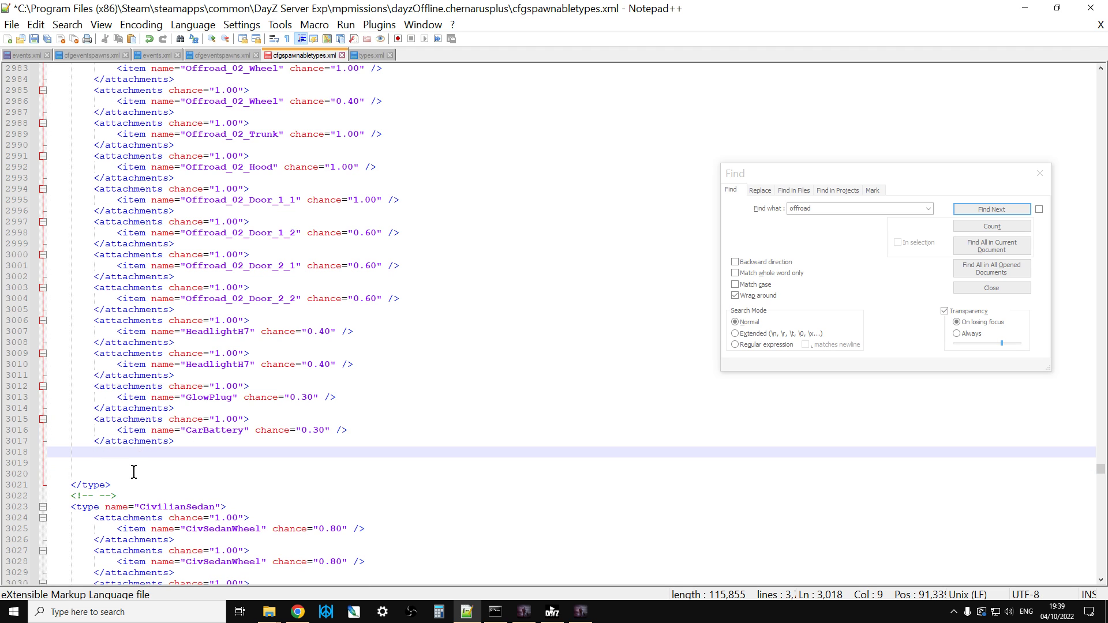
{"action": "left_click", "coordinate": [133, 470]}
{"action": "key", "text": "ctrl+v"}
Add the comment <!--stuff in the humvee boot--> above the pasted block
{"action": "left_click", "coordinate": [130, 460]}
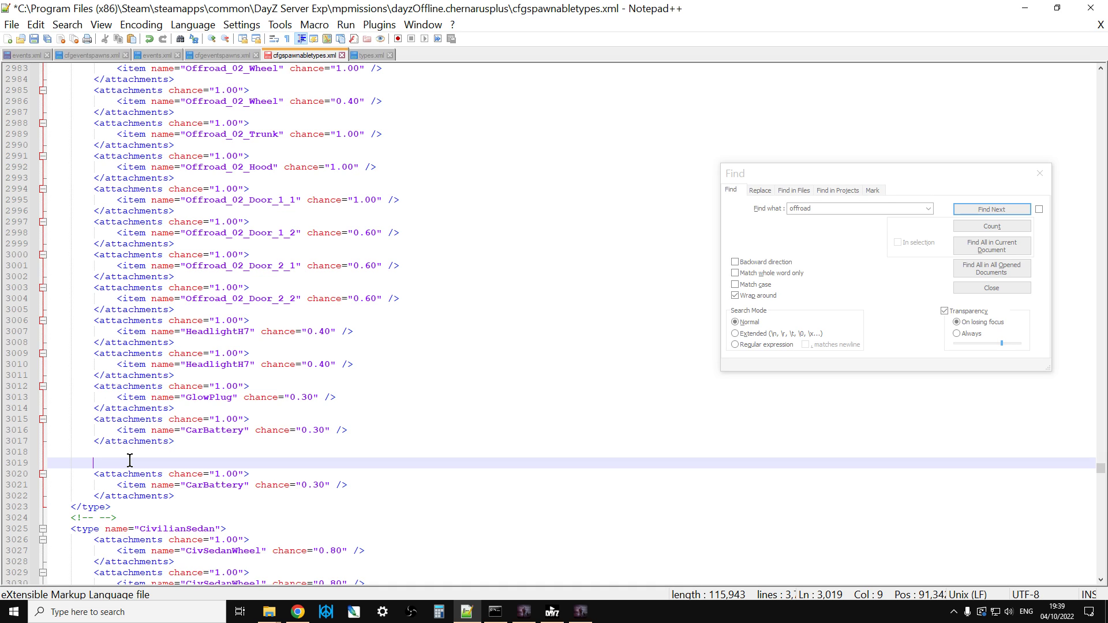
{"action": "type", "text": "<!"}
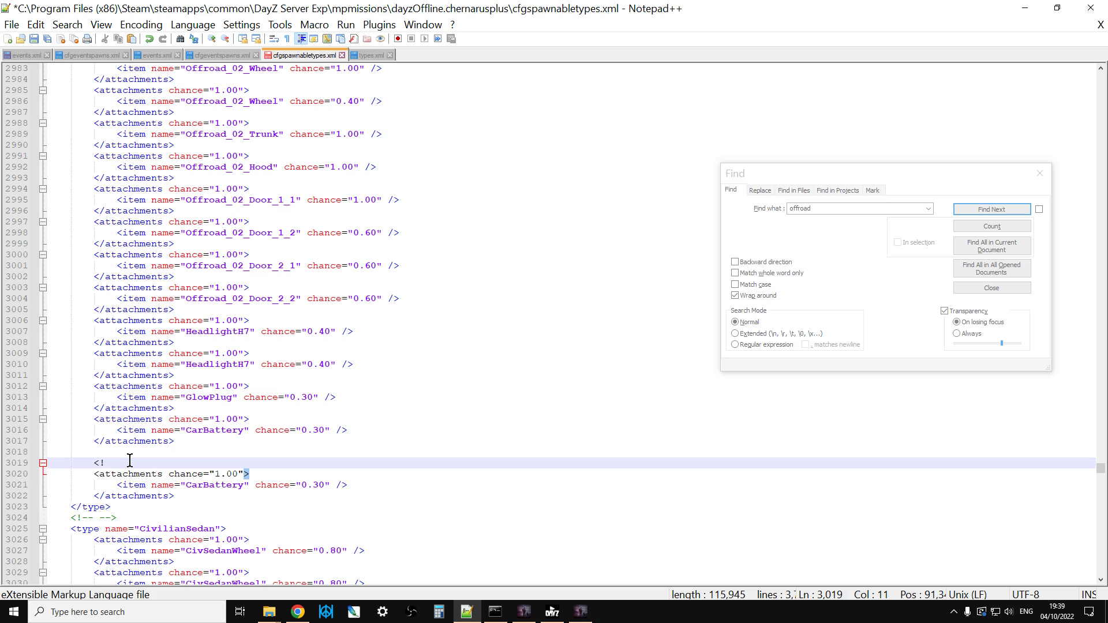
{"action": "type", "text": "--stuff in the humvee"}
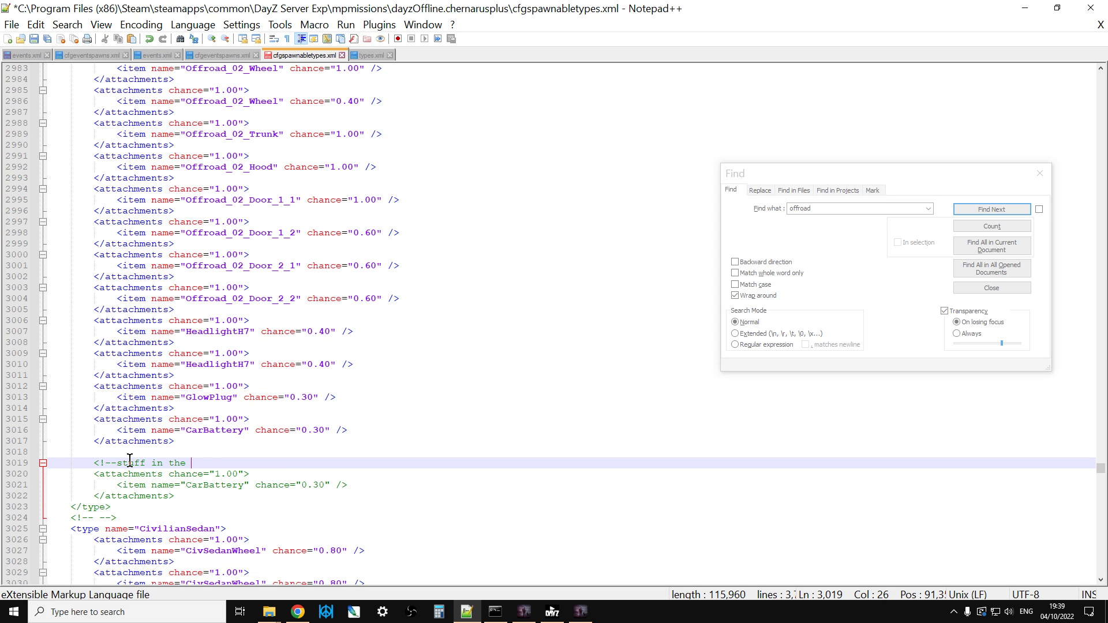
{"action": "type", "text": " boot-->"}
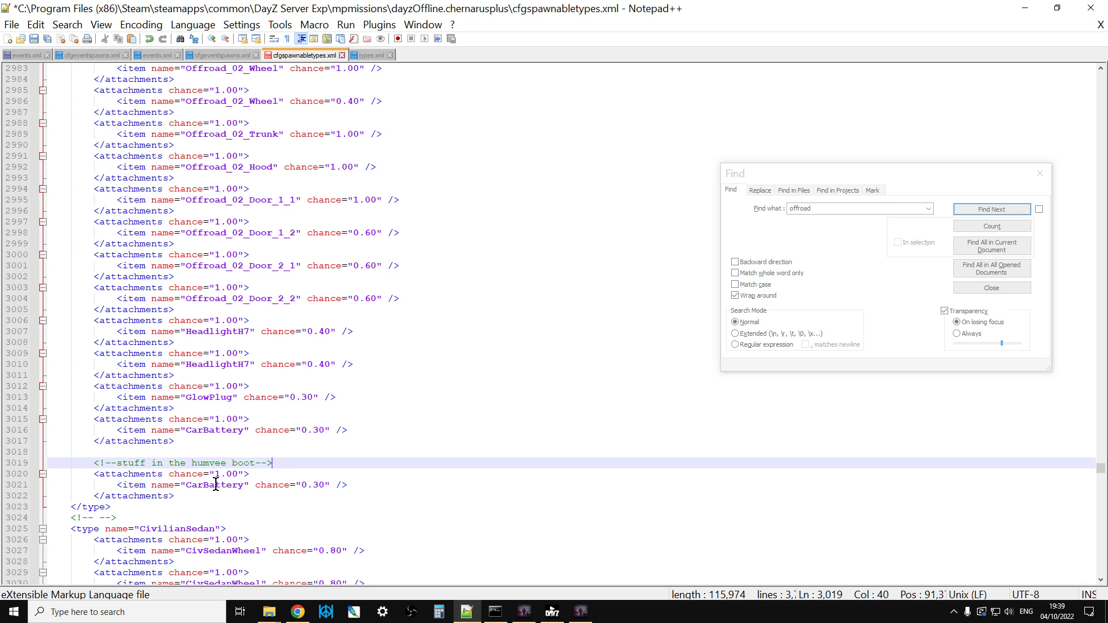
{"action": "scroll", "coordinate": [225, 499], "scroll_direction": "down", "scroll_amount": 1}
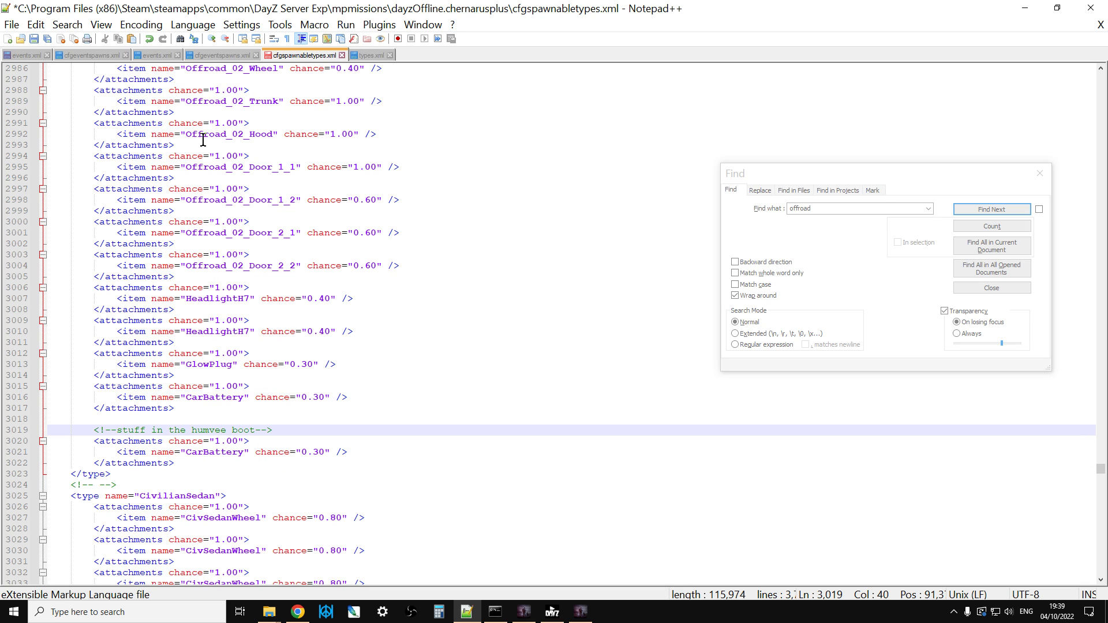
In types.xml, search for 'gasoline' to find the CanisterGasoline entry
{"action": "left_click", "coordinate": [367, 54]}
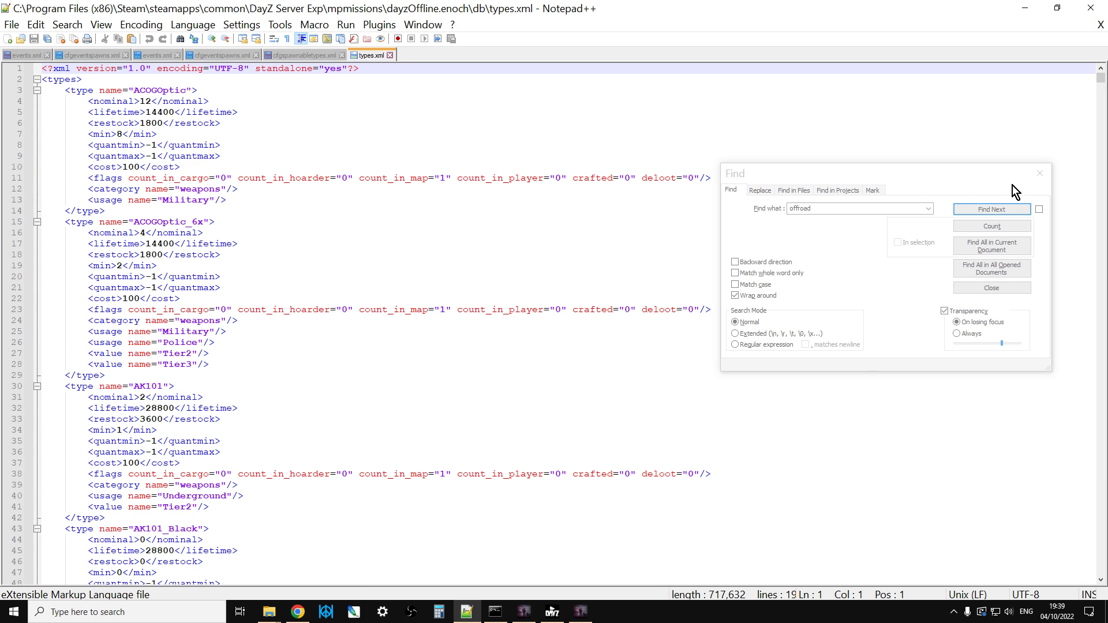
{"action": "left_click", "coordinate": [1039, 173]}
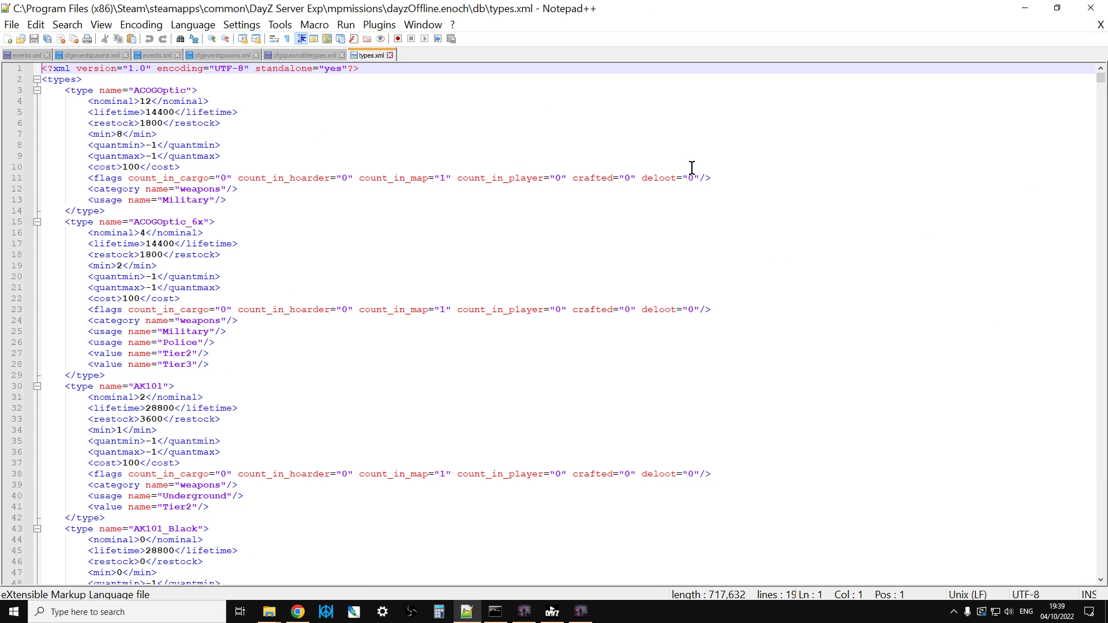
{"action": "left_click", "coordinate": [371, 81]}
{"action": "left_click", "coordinate": [368, 96]}
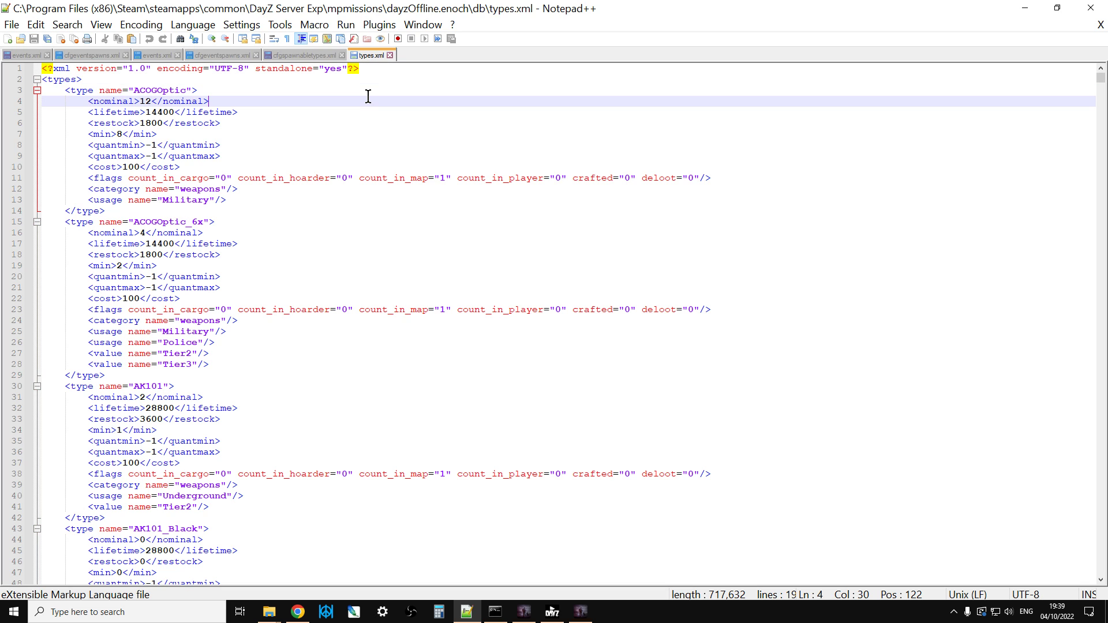
{"action": "left_click", "coordinate": [342, 95]}
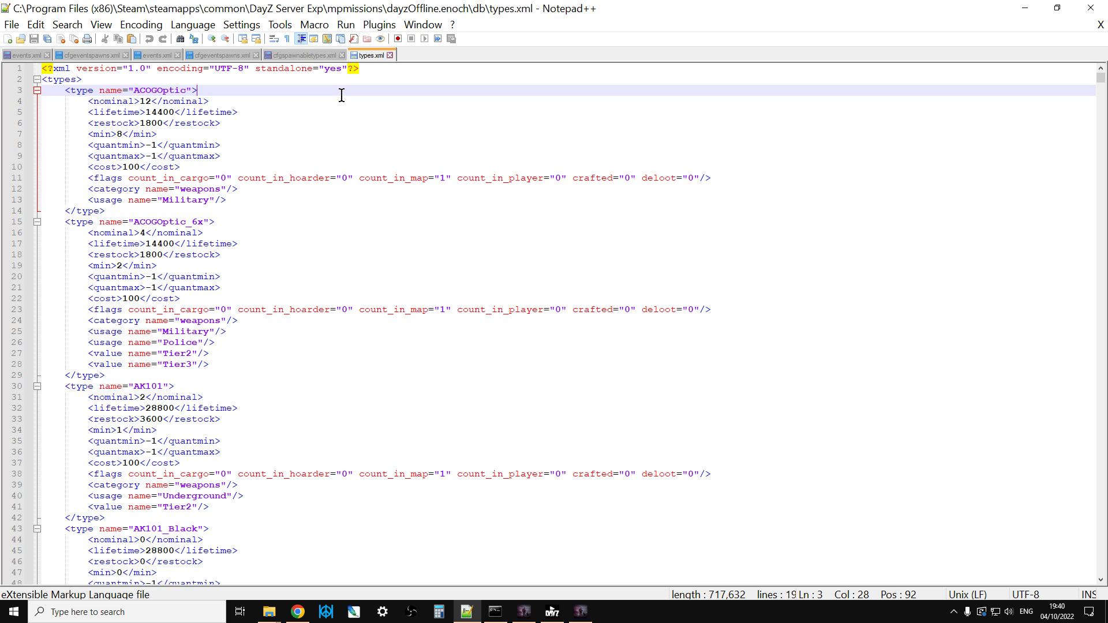
{"action": "key", "text": "ctrl+f"}
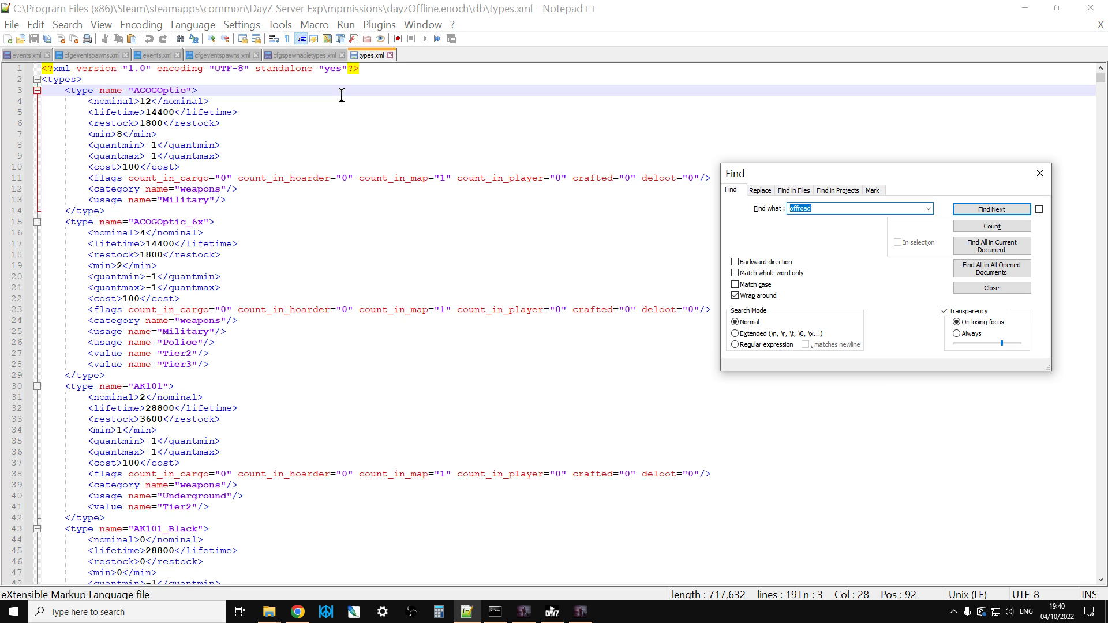
{"action": "type", "text": "gasoline"}
{"action": "key", "text": "Return"}
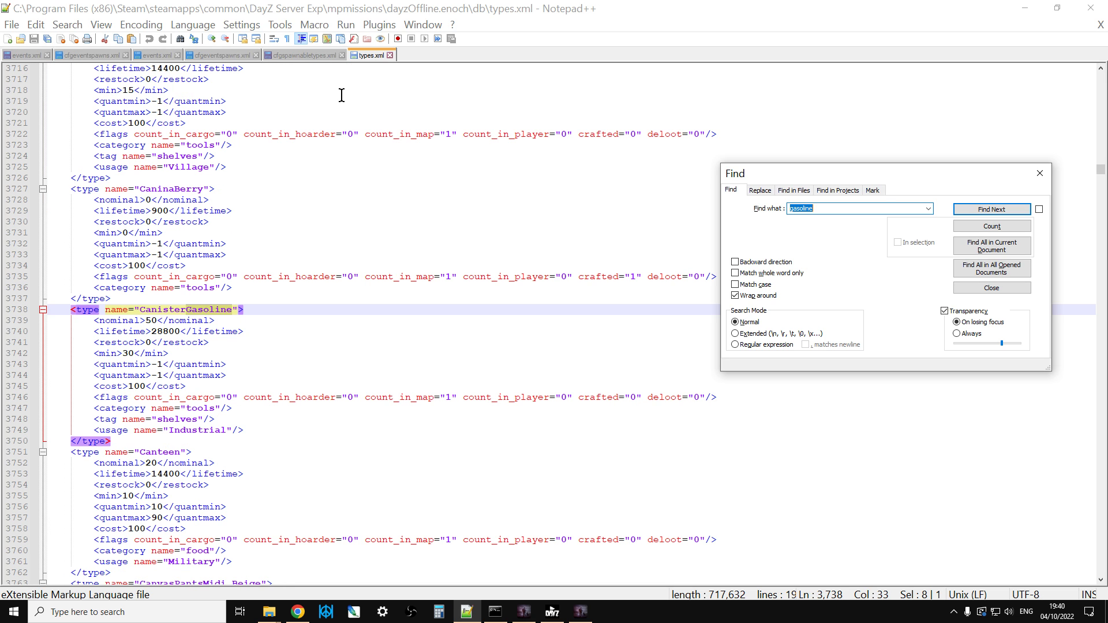
Copy the CanisterGasoline item name
{"action": "left_click", "coordinate": [1039, 174]}
{"action": "left_click", "coordinate": [175, 309]}
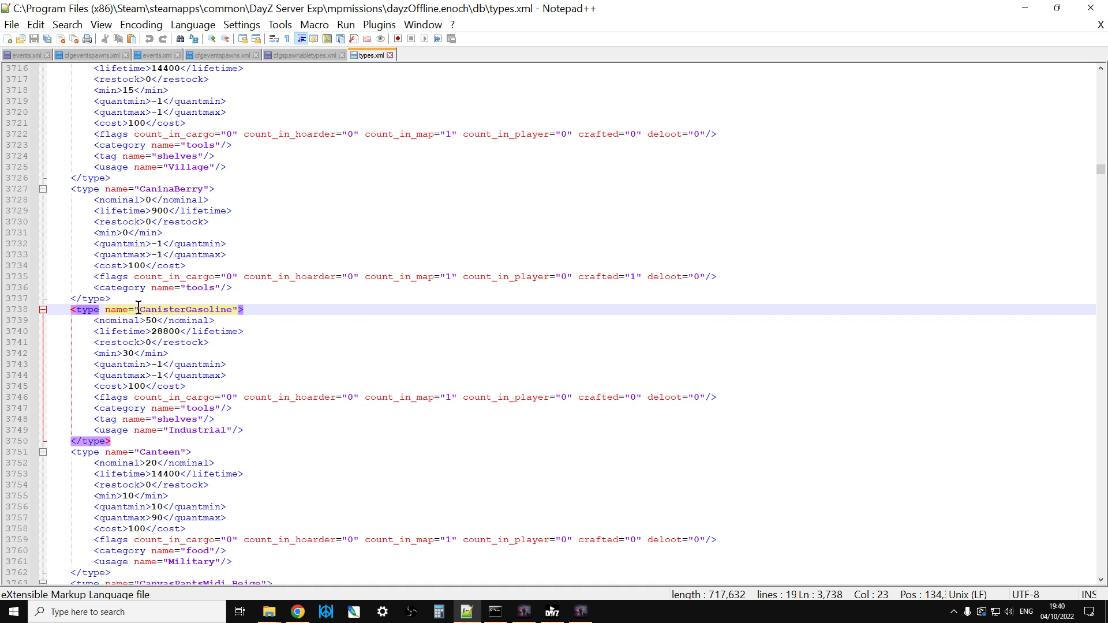
{"action": "left_click_drag", "start_coordinate": [140, 310], "coordinate": [231, 309]}
{"action": "key", "text": "ctrl+c"}
{"action": "right_click", "coordinate": [228, 310]}
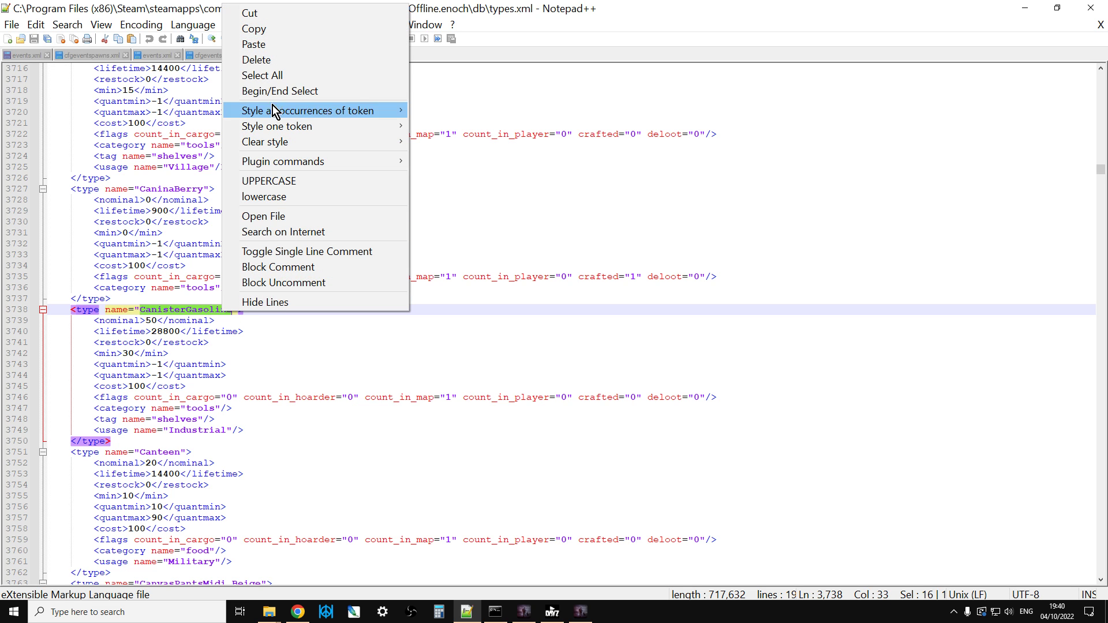
{"action": "left_click", "coordinate": [279, 32]}
Replace CarBattery in the boot block with CanisterGasoline and set its chance to 1.00
{"action": "left_click", "coordinate": [307, 56]}
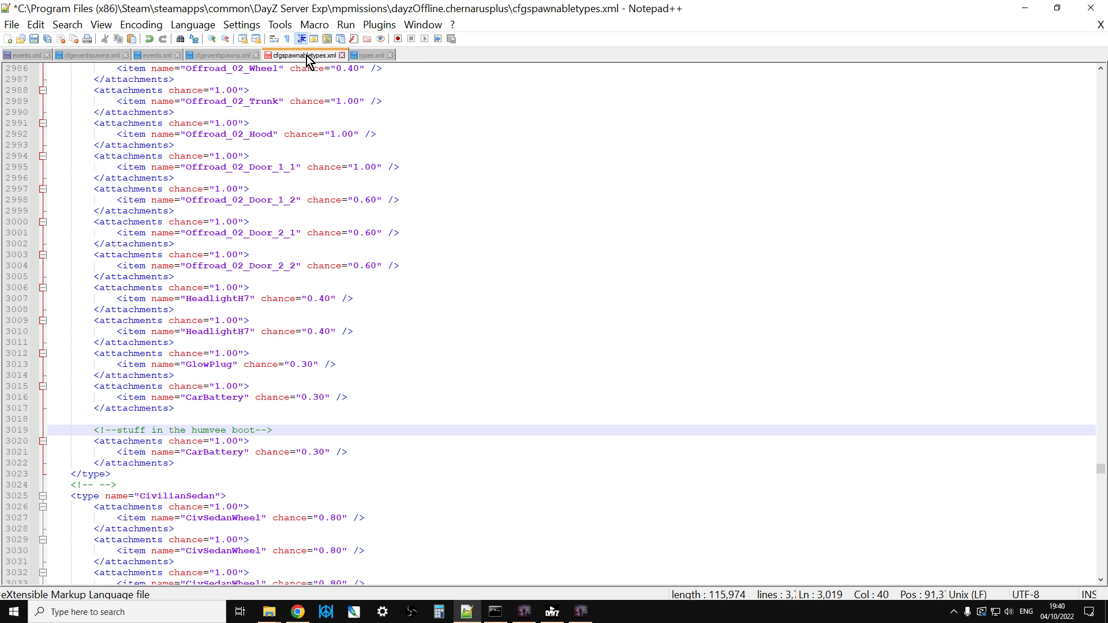
{"action": "double_click", "coordinate": [230, 453]}
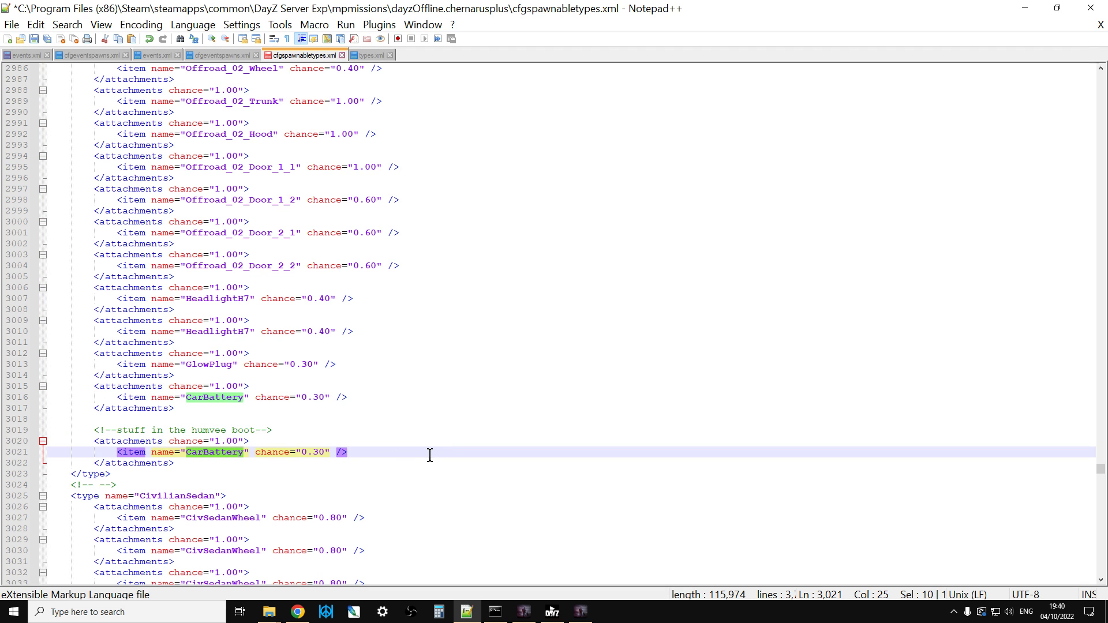
{"action": "key", "text": "ctrl+v"}
{"action": "left_click", "coordinate": [353, 453]}
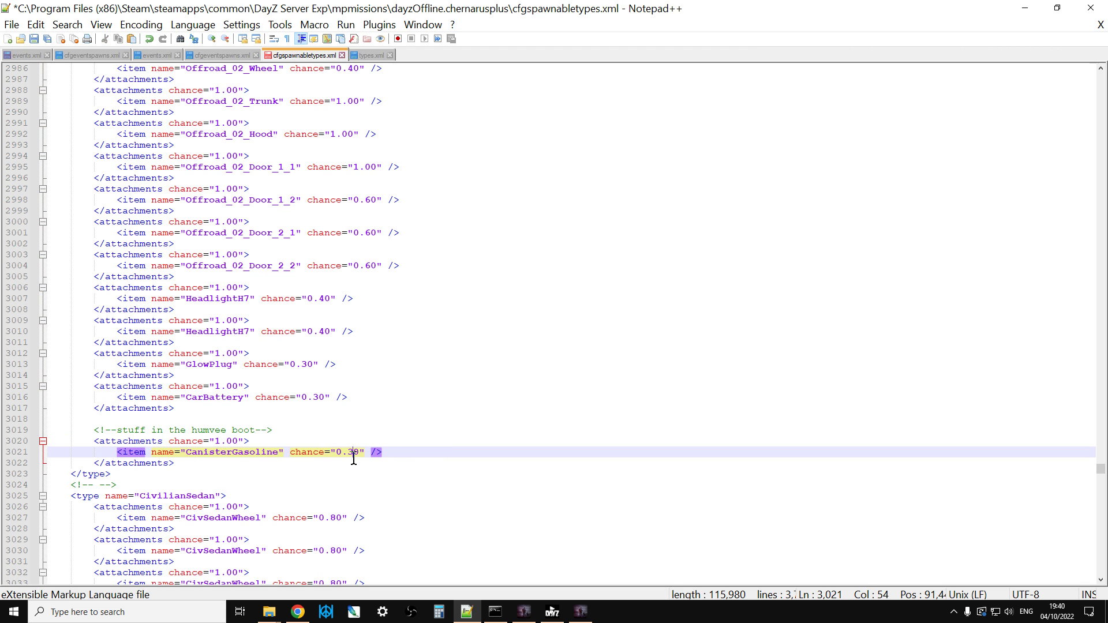
{"action": "key", "text": "BackSpace"}
{"action": "key", "text": "BackSpace"}
{"action": "key", "text": "BackSpace"}
{"action": "type", "text": "1.0"}
{"action": "left_click", "coordinate": [402, 455]}
Duplicate the CanisterGasoline attachments block directly below itself
{"action": "left_click_drag", "start_coordinate": [185, 464], "coordinate": [94, 441]}
{"action": "right_click", "coordinate": [113, 442]}
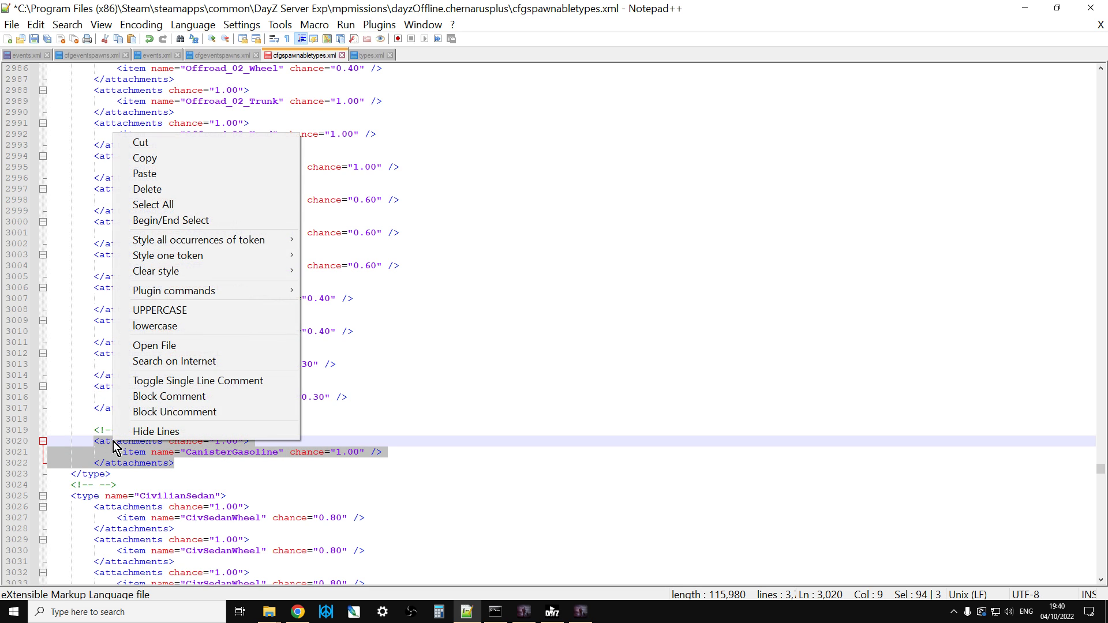
{"action": "left_click", "coordinate": [186, 159]}
{"action": "left_click", "coordinate": [220, 464]}
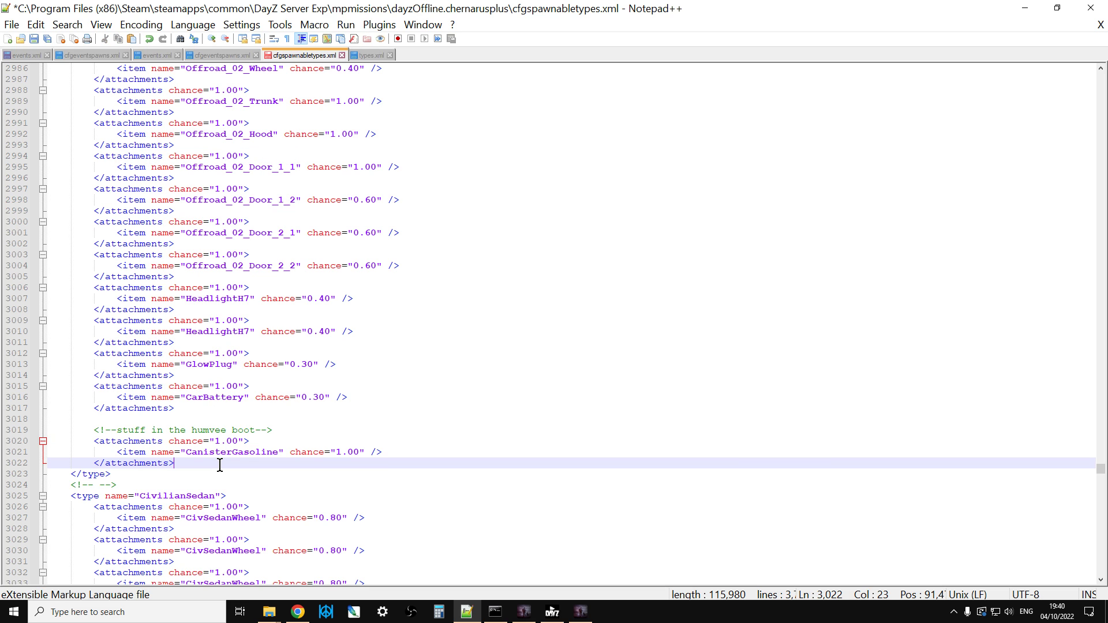
{"action": "key", "text": "Return"}
{"action": "key", "text": "ctrl+v"}
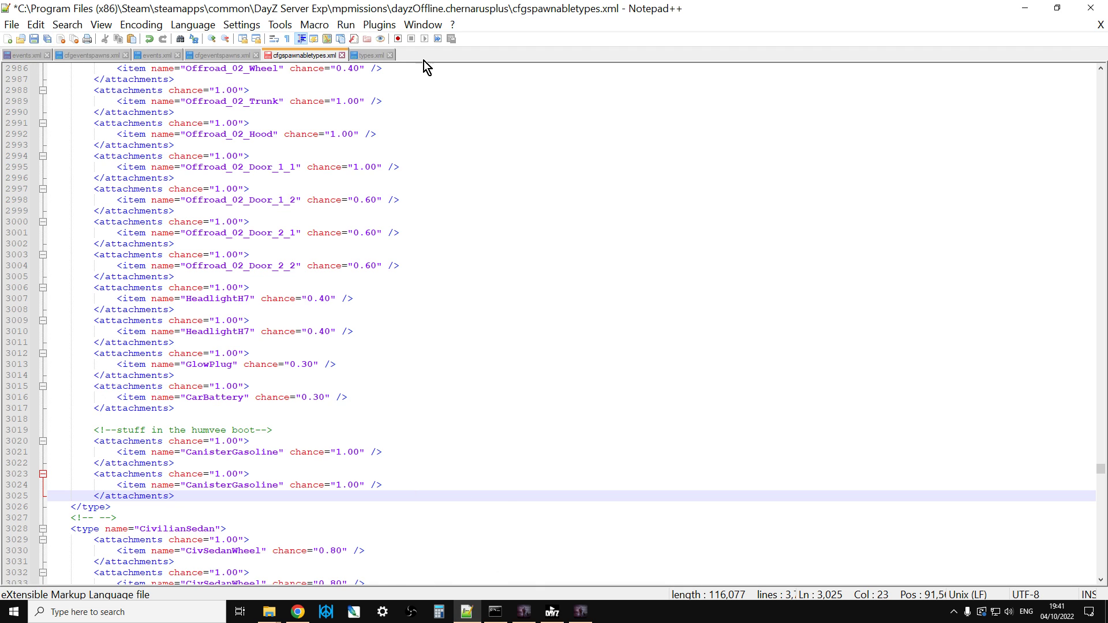
{"action": "left_click", "coordinate": [362, 55]}
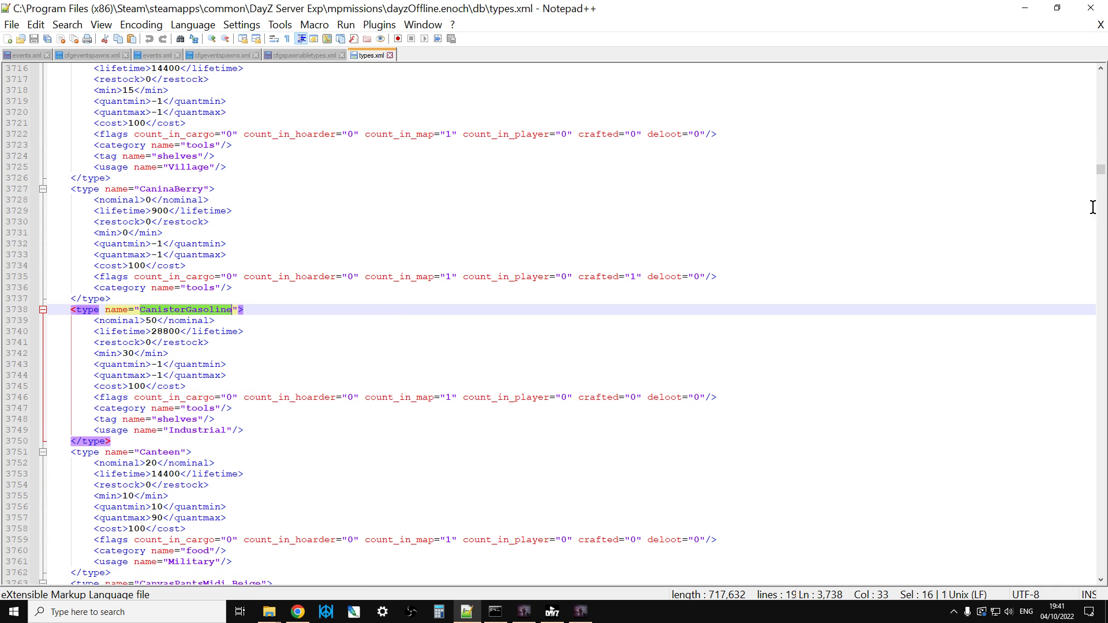
Search types.xml for 'gps' and select the GPSReceiver class name
{"action": "left_click_drag", "start_coordinate": [1102, 169], "coordinate": [1101, 74]}
{"action": "left_click", "coordinate": [933, 100]}
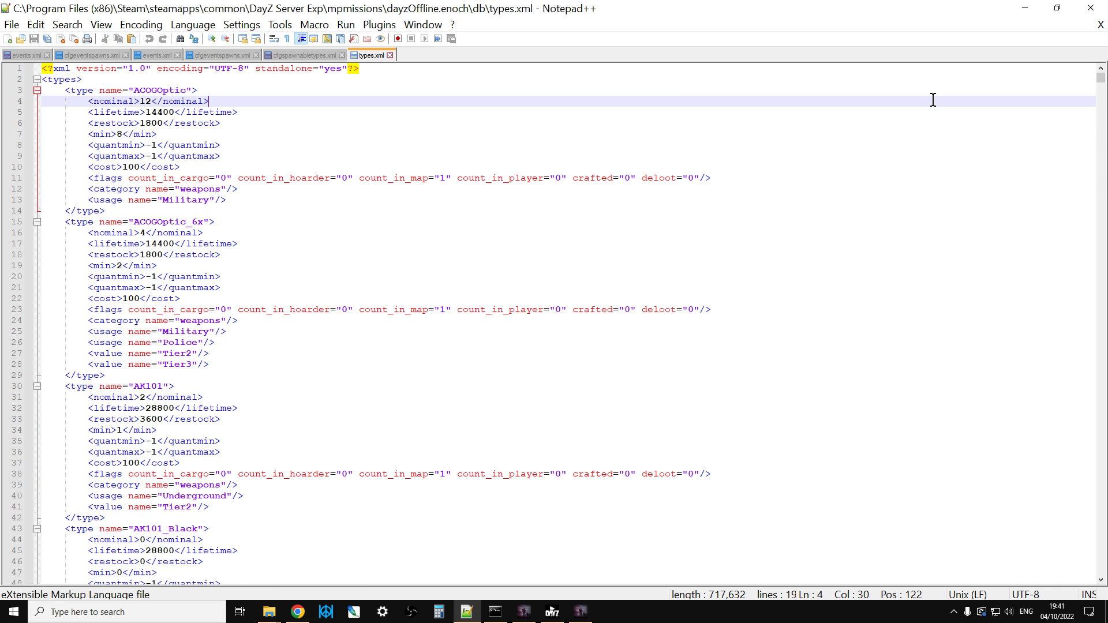
{"action": "key", "text": "ctrl+f"}
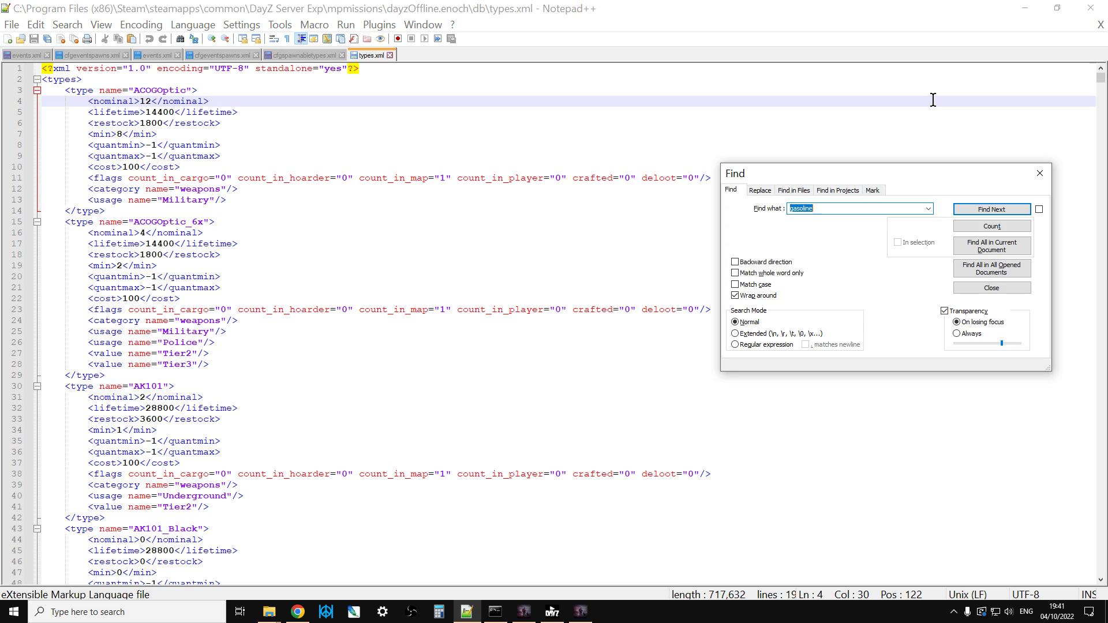
{"action": "key", "text": "BackSpace"}
{"action": "type", "text": "gps"}
{"action": "key", "text": "Return"}
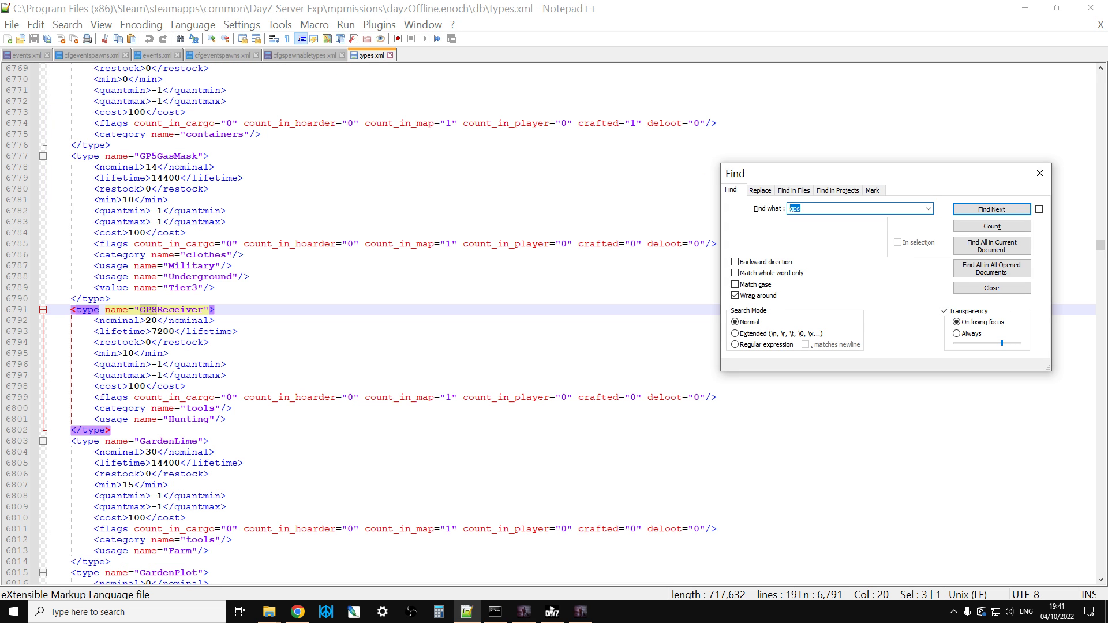
{"action": "left_click", "coordinate": [254, 331]}
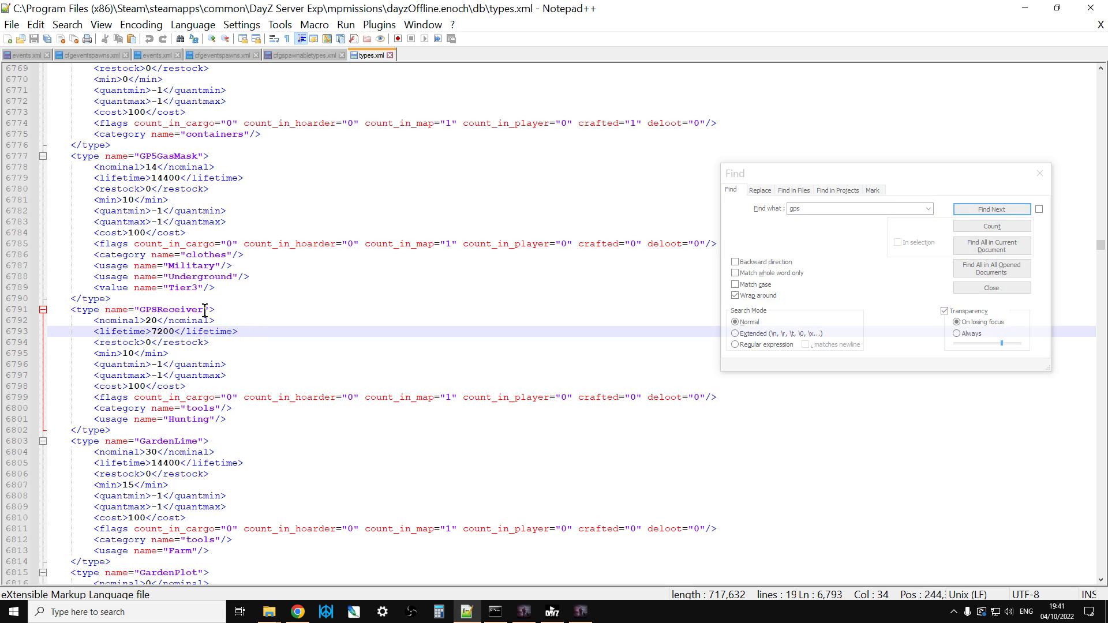
{"action": "double_click", "coordinate": [185, 312]}
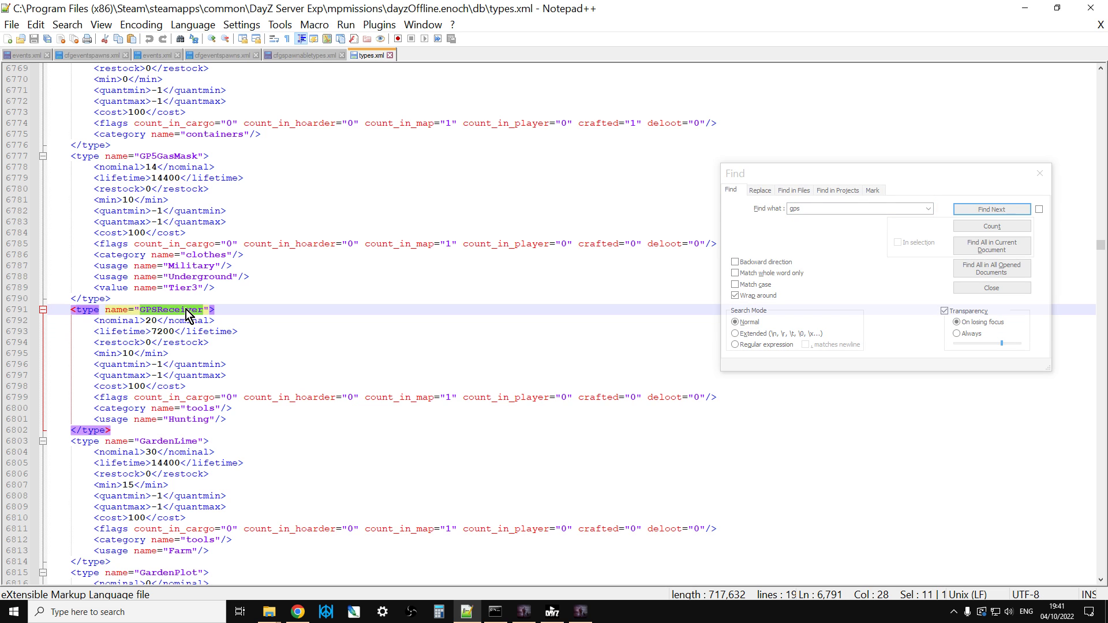
Replace the second boot CanisterGasoline with GPSReceiver and save cfgspawnabletypes.xml
{"action": "left_click", "coordinate": [301, 54]}
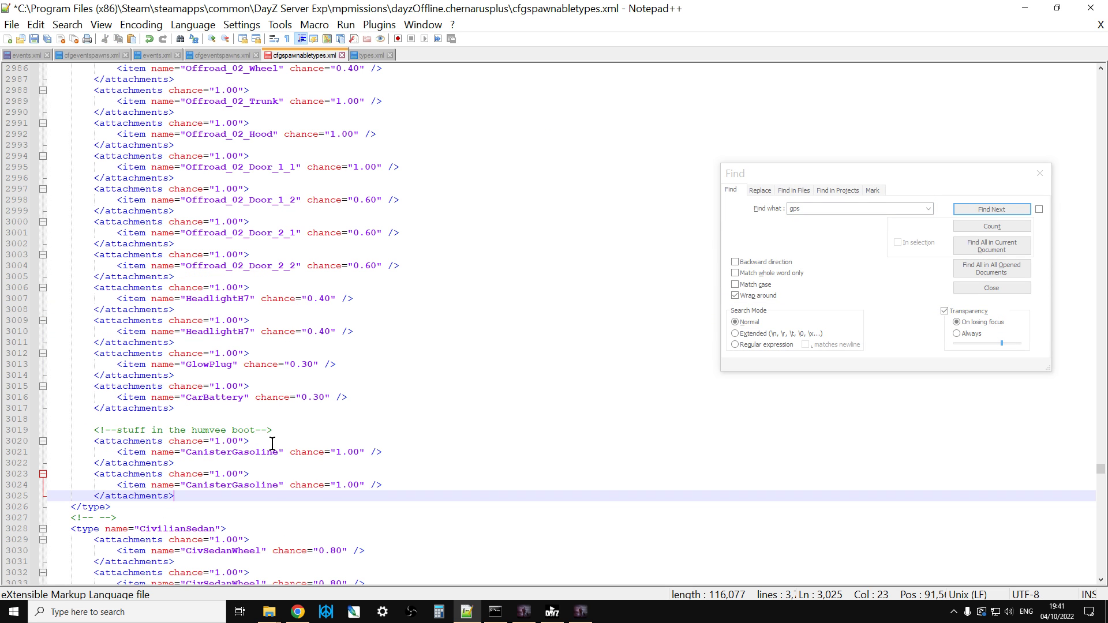
{"action": "left_click_drag", "start_coordinate": [279, 485], "coordinate": [182, 485]}
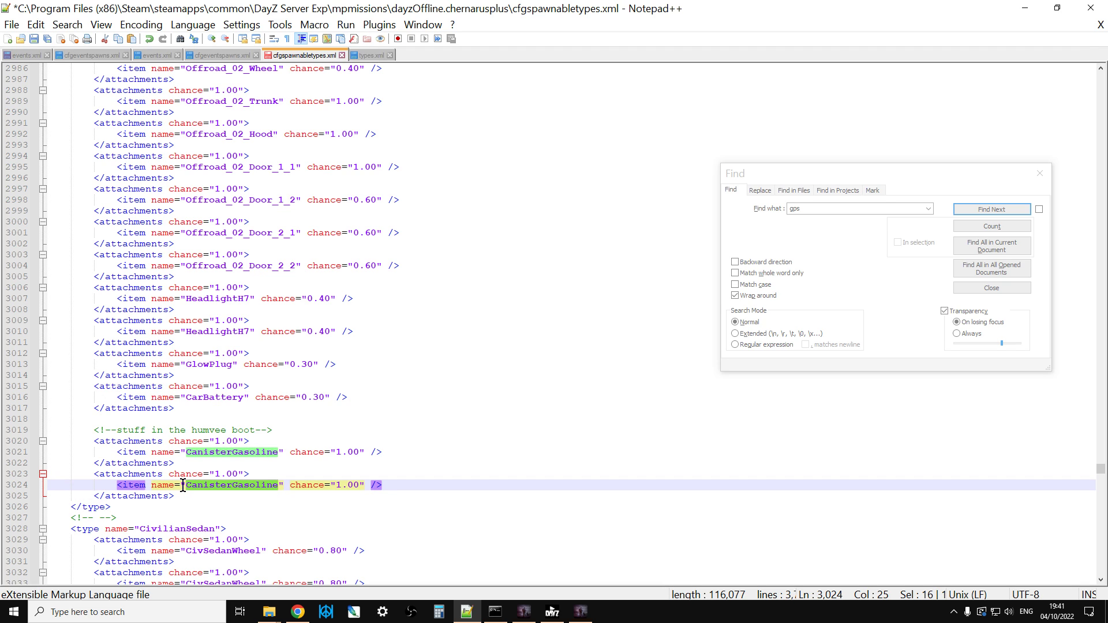
{"action": "key", "text": "ctrl+v"}
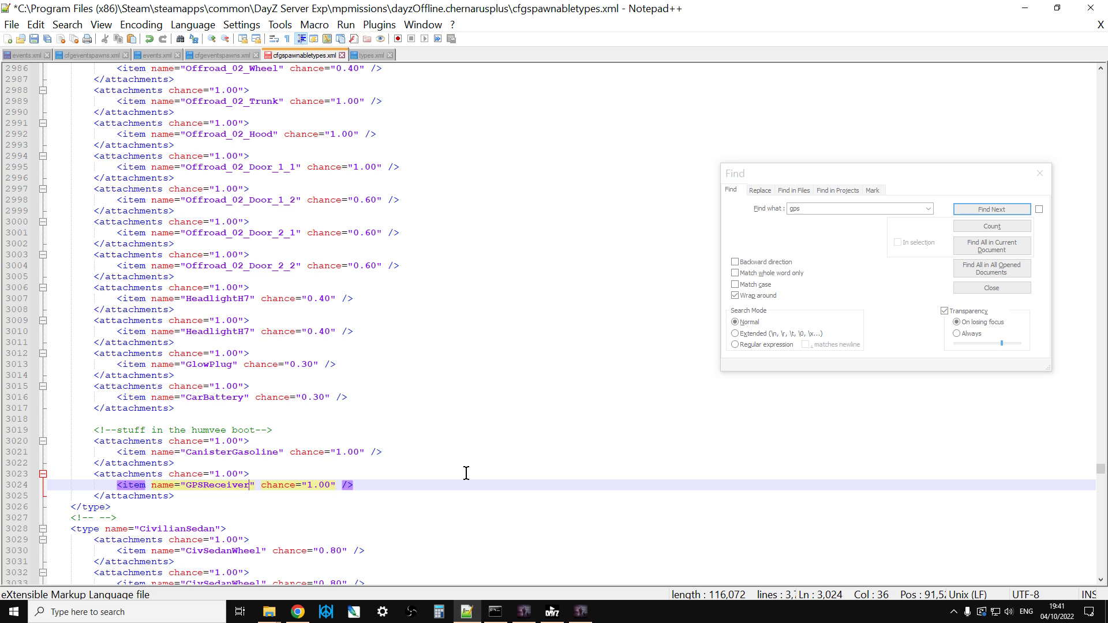
{"action": "left_click", "coordinate": [33, 40]}
{"action": "left_click", "coordinate": [157, 55]}
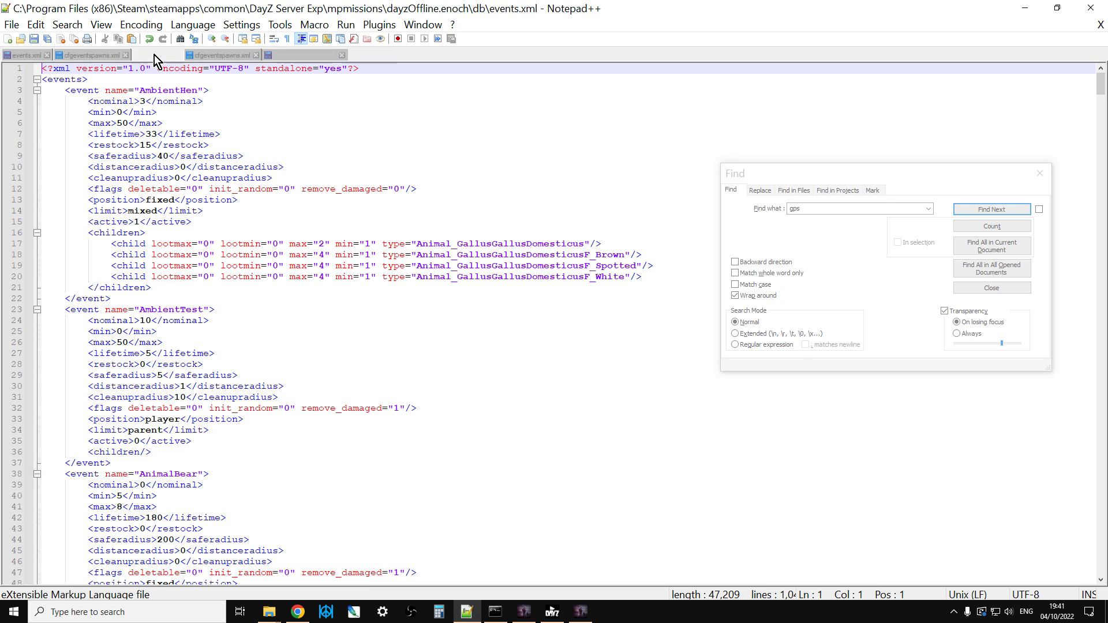
Scroll through the dayzOffline.chernarusplus/db file listing in the Nitrado browser
{"action": "left_click", "coordinate": [298, 611]}
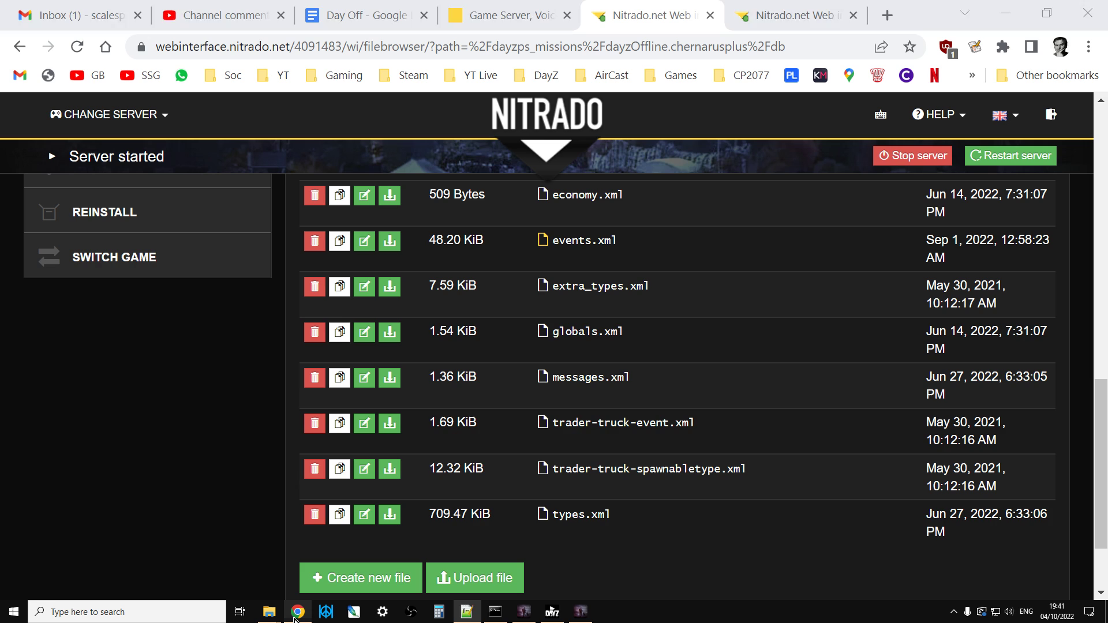
{"action": "scroll", "coordinate": [543, 388], "scroll_direction": "down", "scroll_amount": 2}
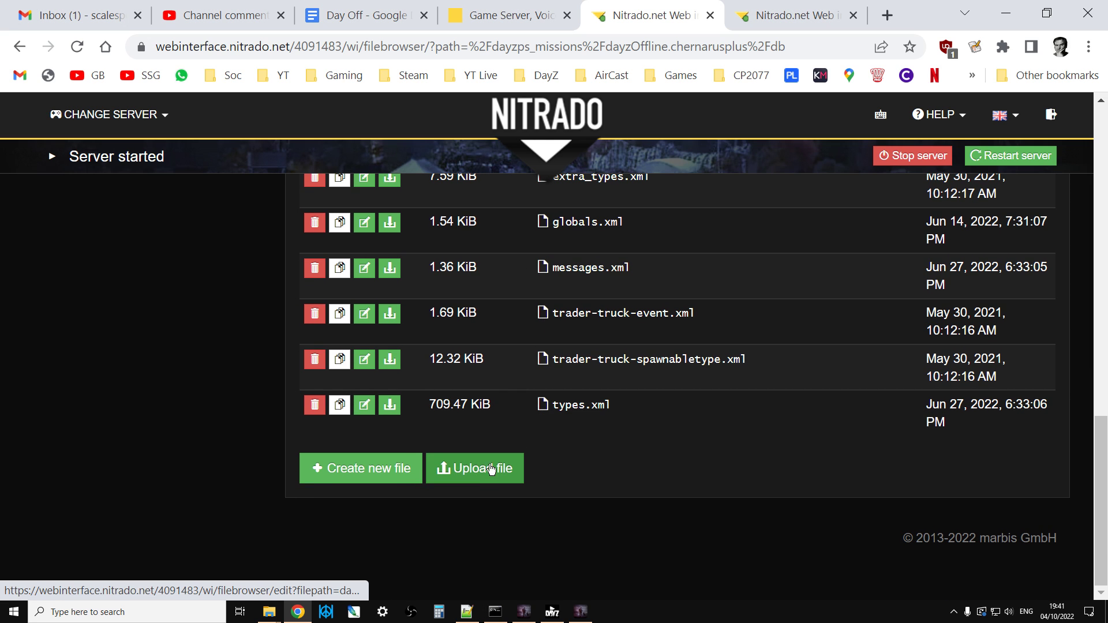
{"action": "scroll", "coordinate": [516, 478], "scroll_direction": "up", "scroll_amount": 2}
{"action": "scroll", "coordinate": [515, 478], "scroll_direction": "up", "scroll_amount": 1}
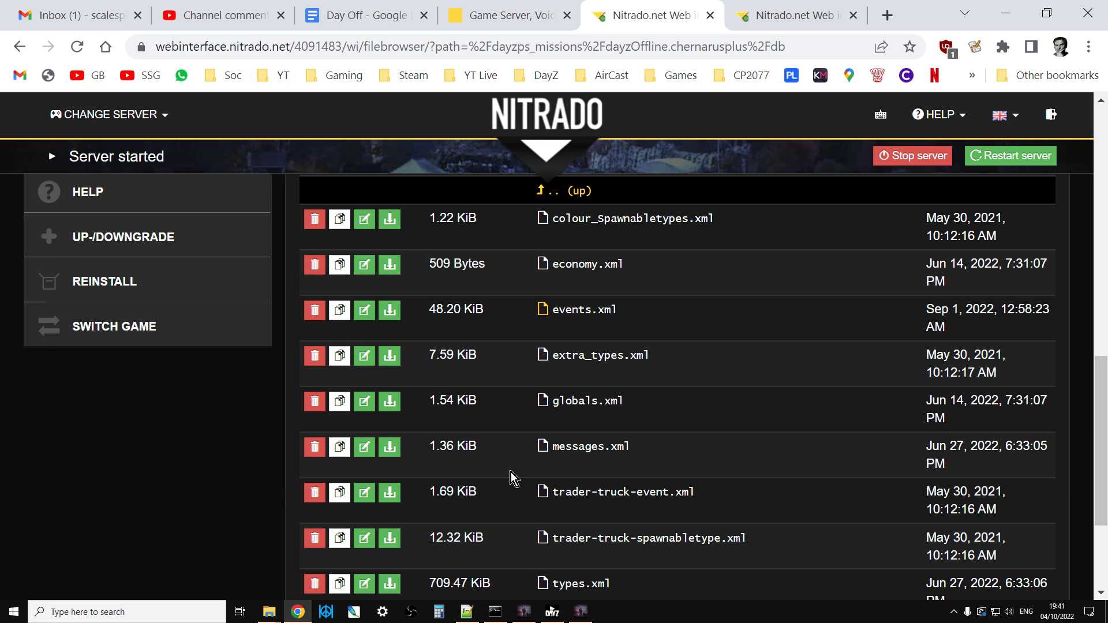
{"action": "scroll", "coordinate": [514, 482], "scroll_direction": "down", "scroll_amount": 3}
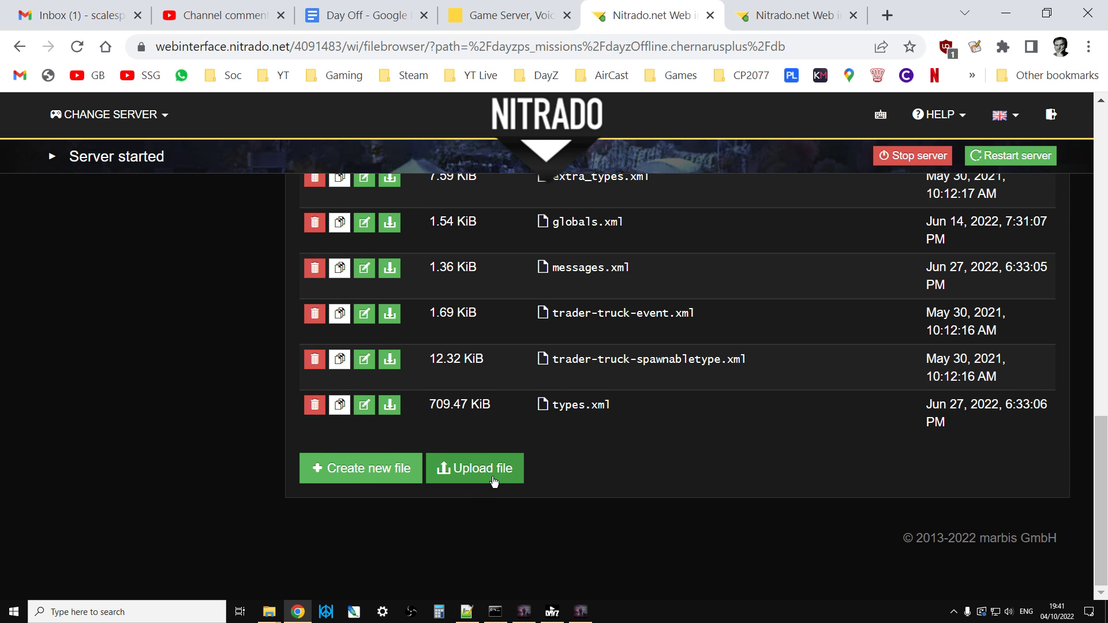
{"action": "scroll", "coordinate": [477, 465], "scroll_direction": "up", "scroll_amount": 3}
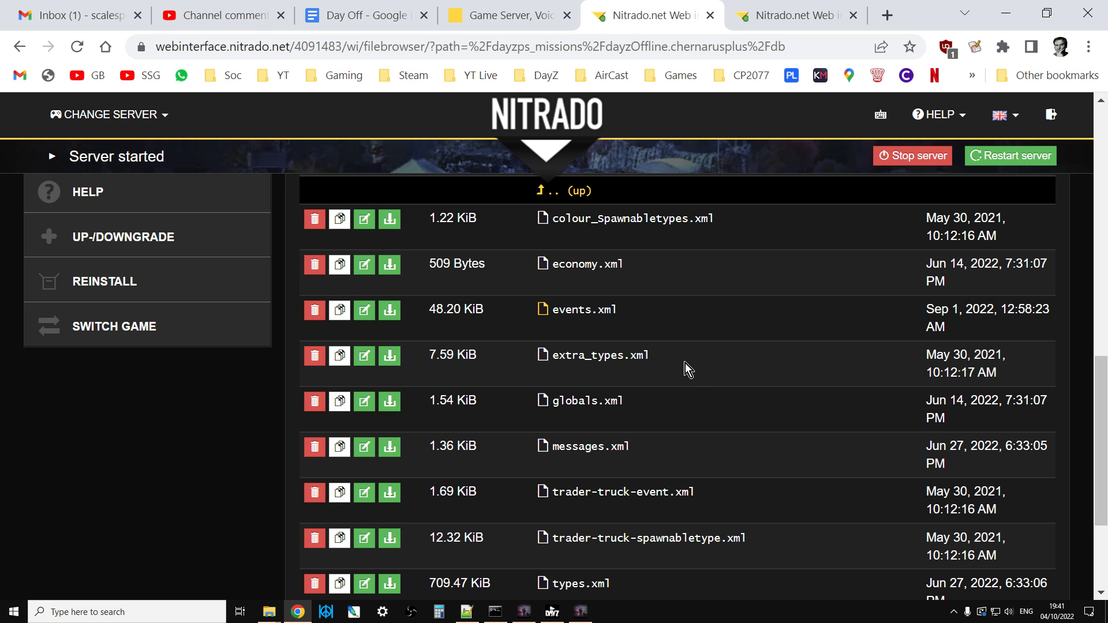
{"action": "scroll", "coordinate": [685, 363], "scroll_direction": "up", "scroll_amount": 5}
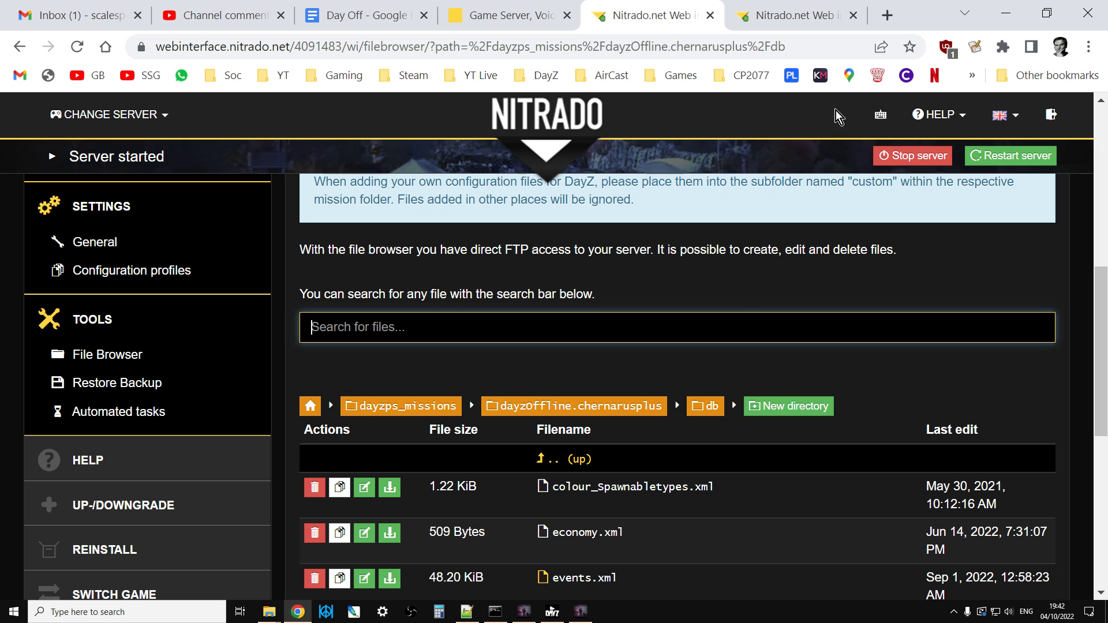
Open the 'Validate XML files' bookmark from DayZ bookmarks in a new tab
{"action": "left_click", "coordinate": [887, 15]}
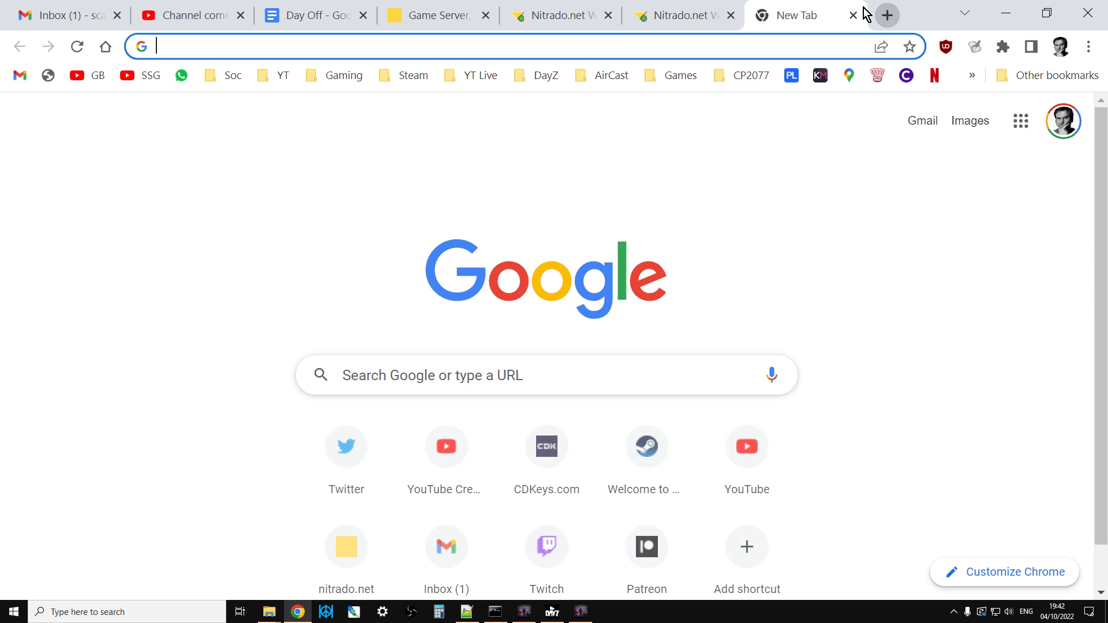
{"action": "left_click", "coordinate": [544, 75]}
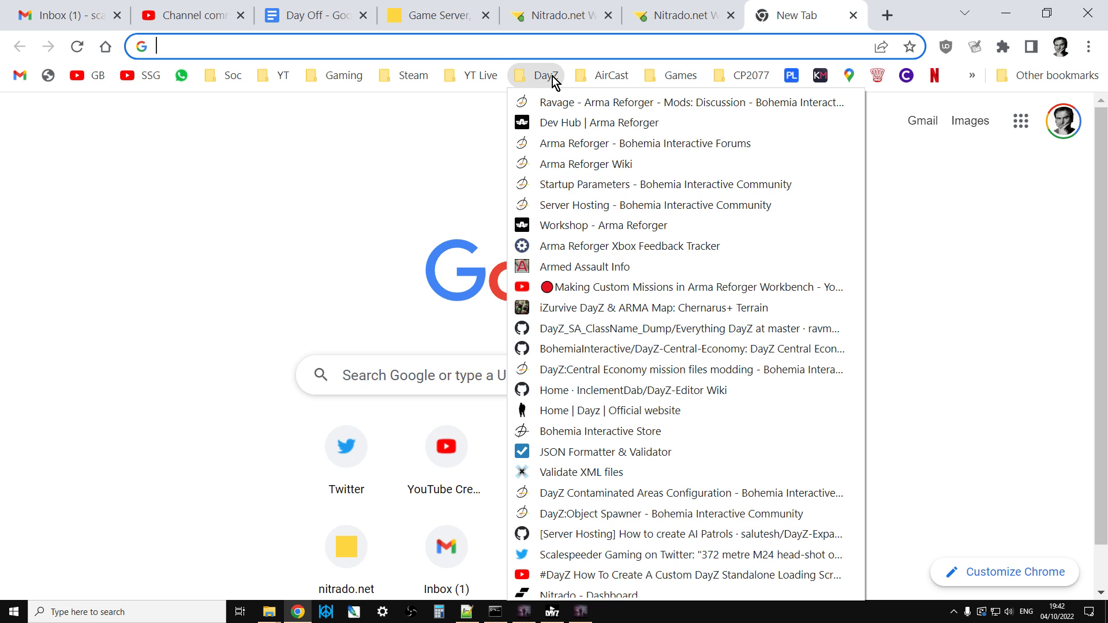
{"action": "left_click", "coordinate": [579, 473]}
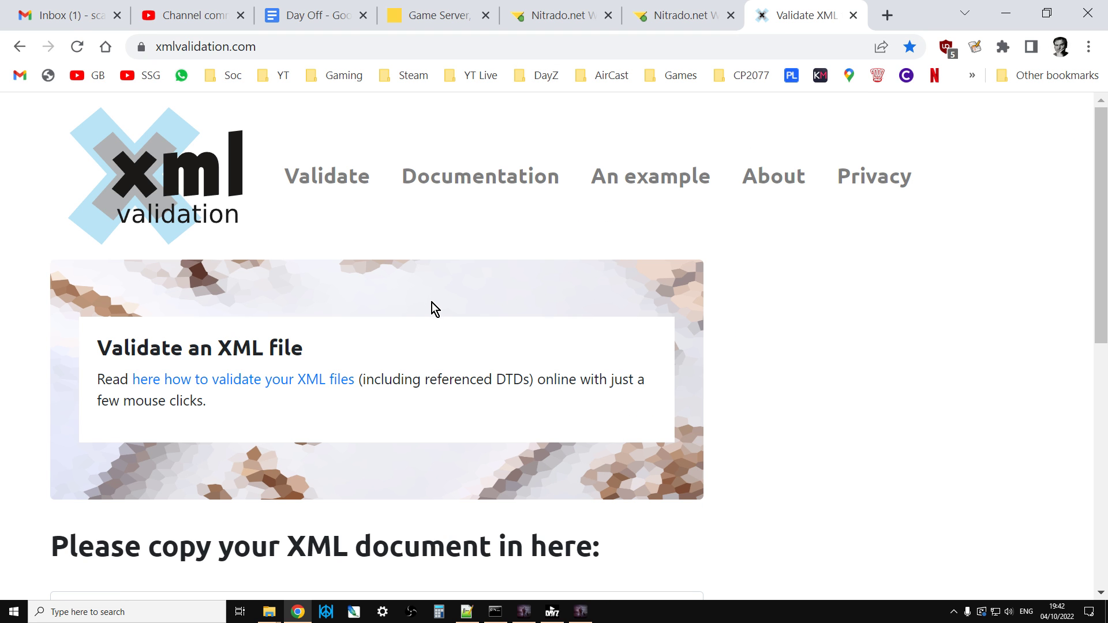
{"action": "scroll", "coordinate": [410, 328], "scroll_direction": "down", "scroll_amount": 2}
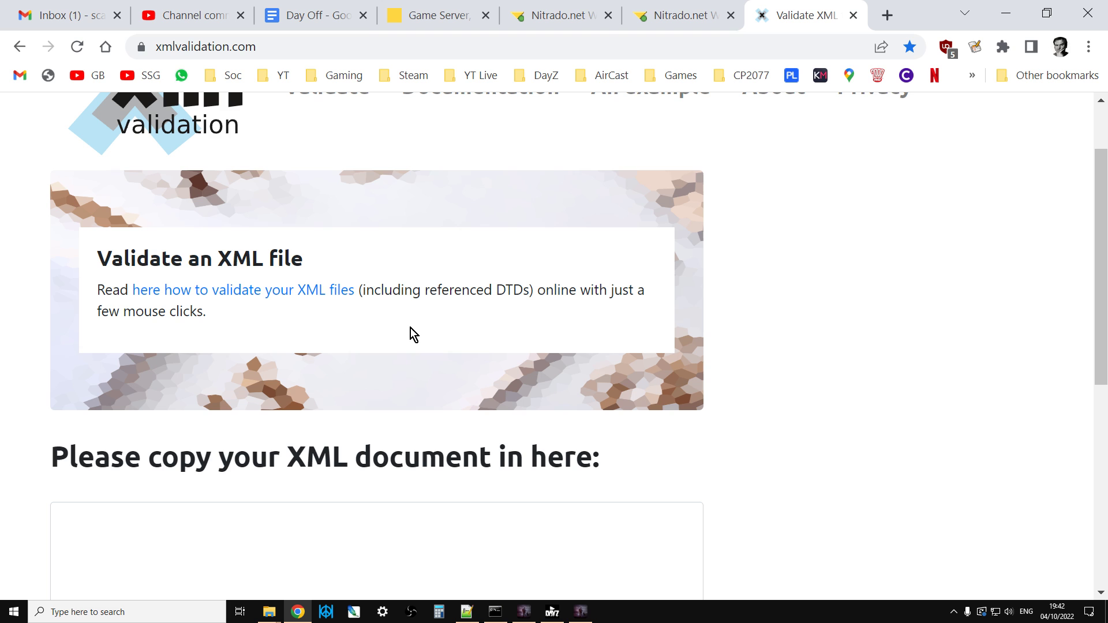
{"action": "left_click", "coordinate": [467, 612]}
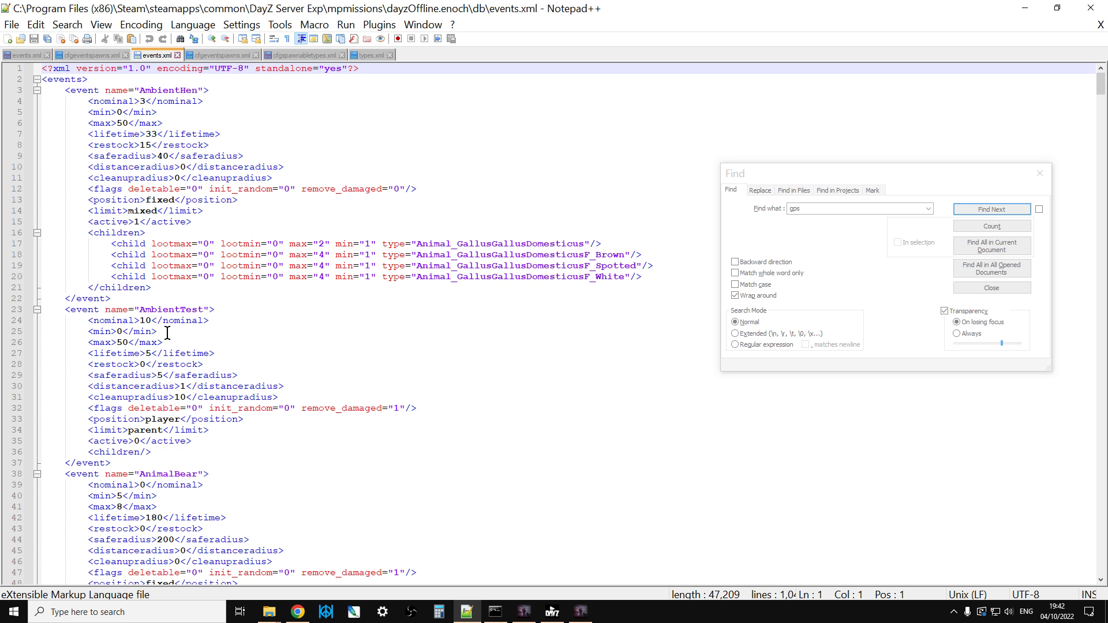
Delete and retype the closing '>' on line 3025 of cfgspawnabletypes.xml
{"action": "left_click", "coordinate": [283, 52]}
{"action": "left_click", "coordinate": [255, 450]}
{"action": "left_click", "coordinate": [184, 461]}
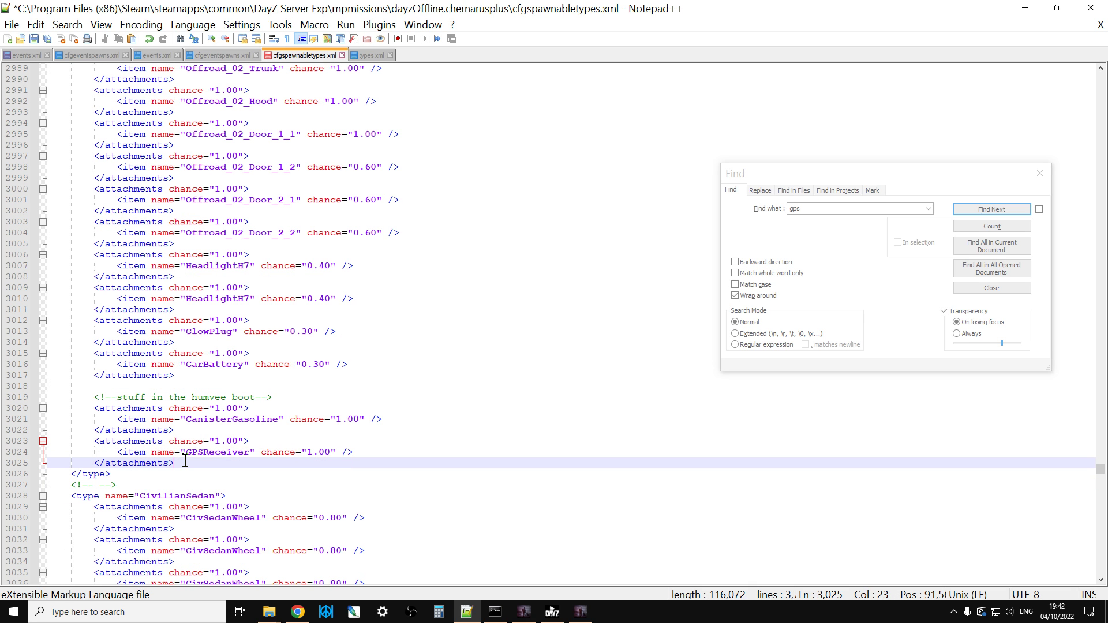
{"action": "key", "text": "BackSpace"}
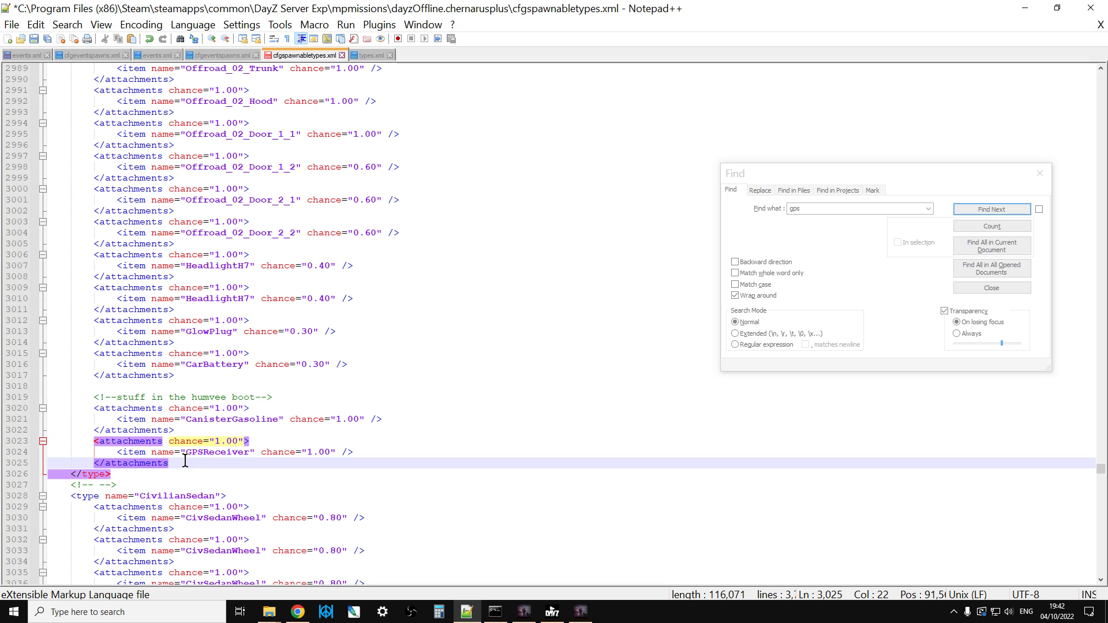
{"action": "type", "text": ">"}
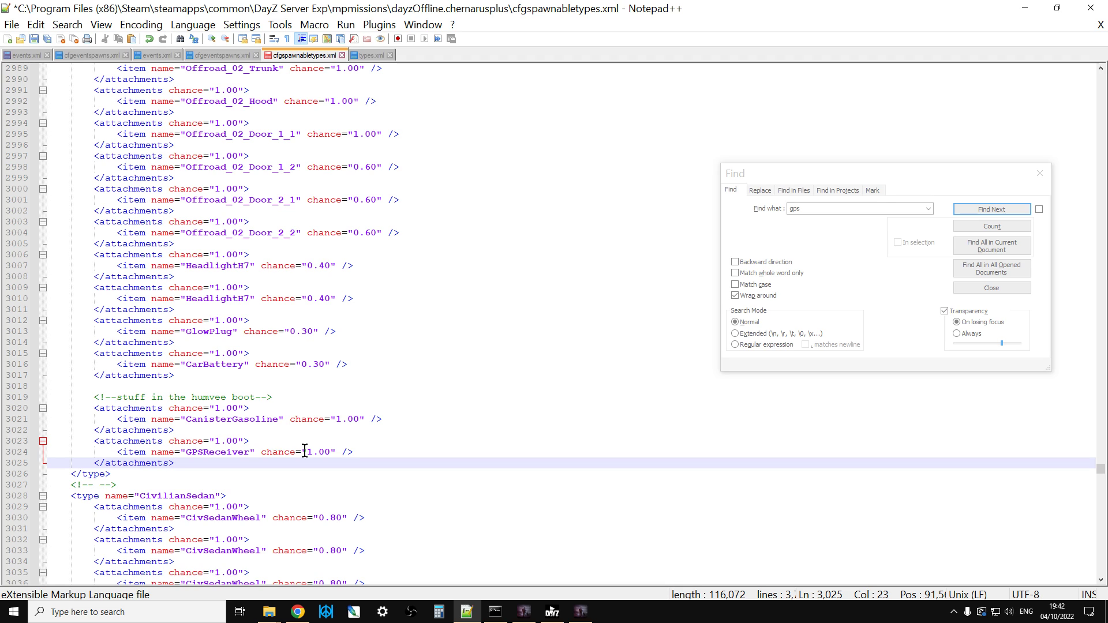
Return to DayZ and walk around the M1025 Humvee to view its side
{"action": "left_click", "coordinate": [581, 613]}
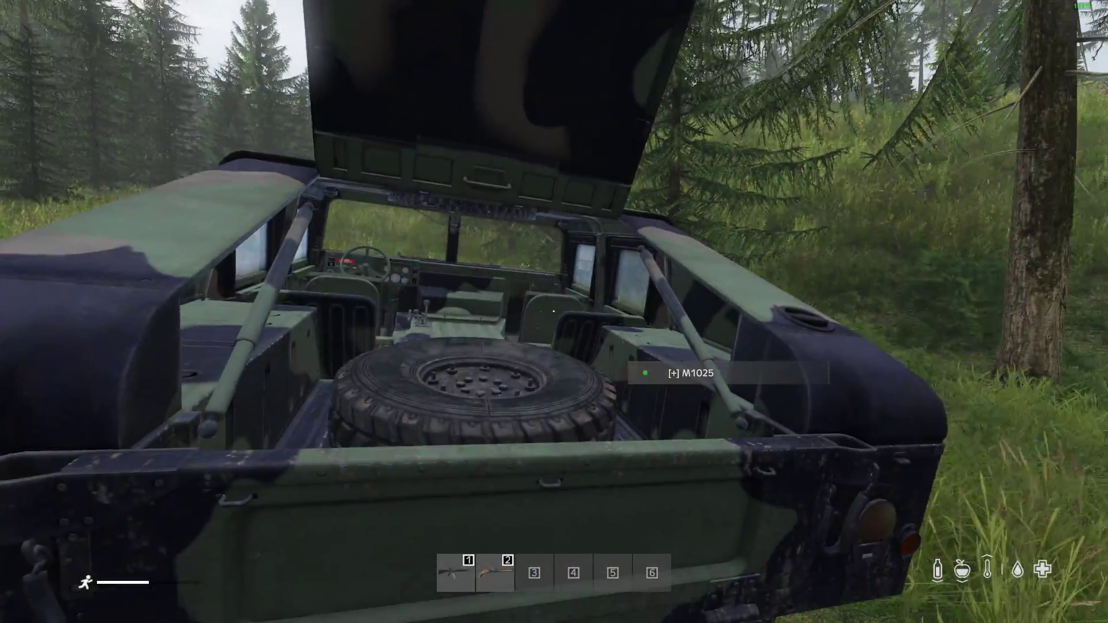
{"action": "key", "text": "a"}
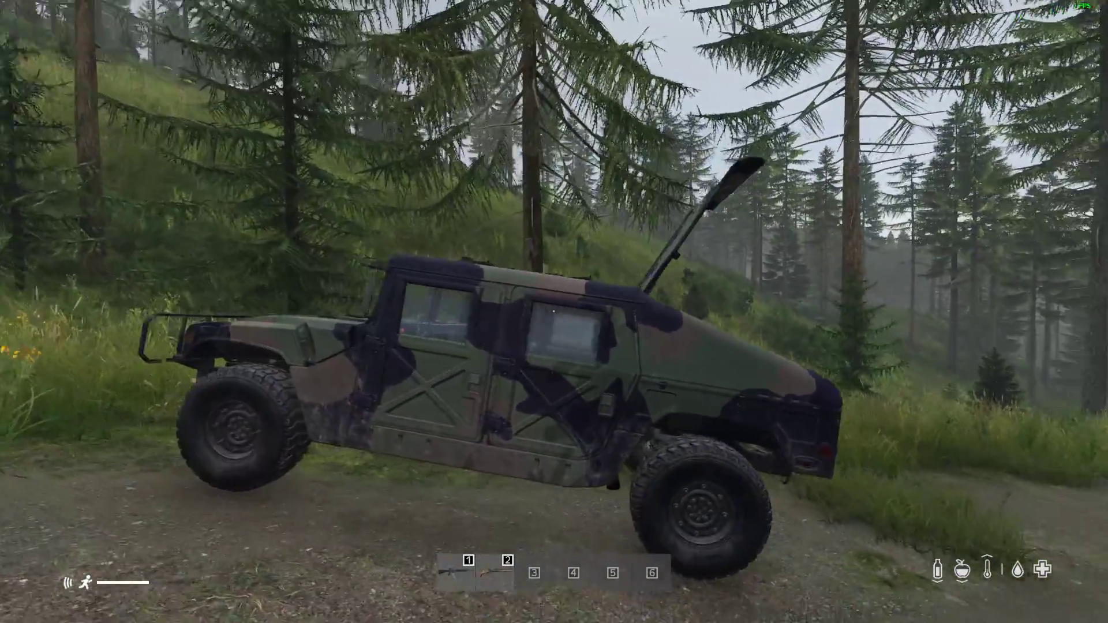